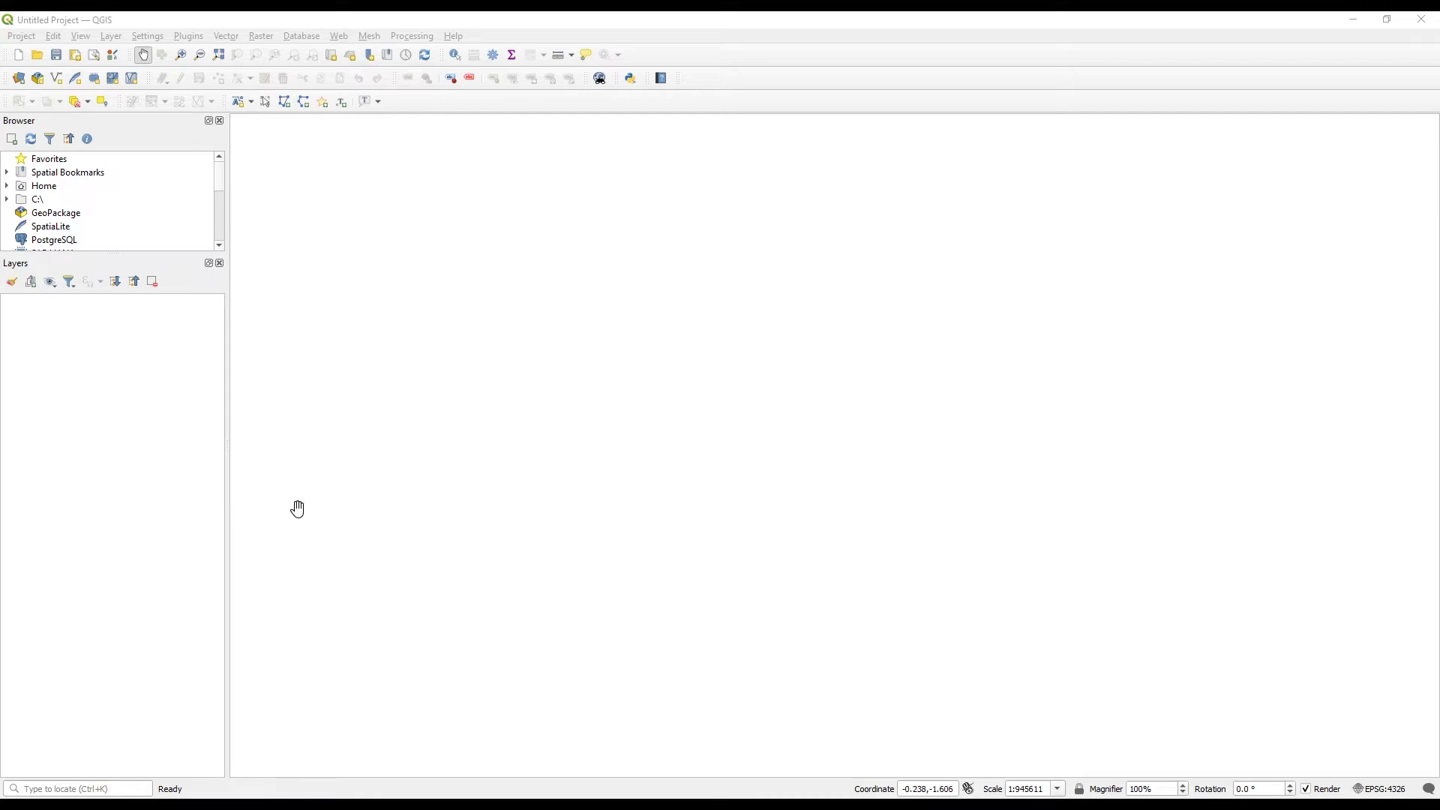
- Tick QuickOSM in the Plugin Manager's Installed list to activate it, then close the manager
{"action": "left_click", "coordinate": [183, 36]}
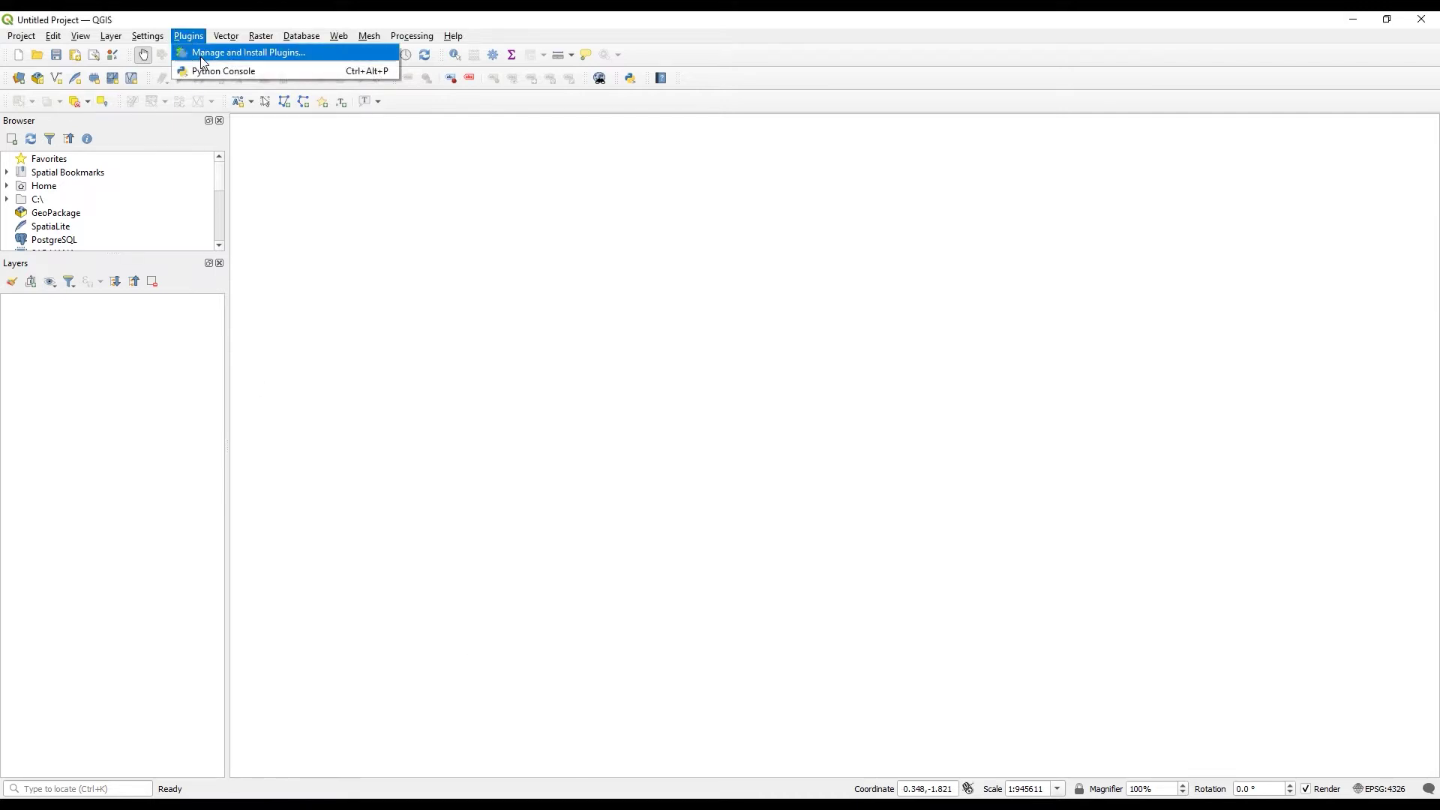
{"action": "left_click", "coordinate": [202, 56]}
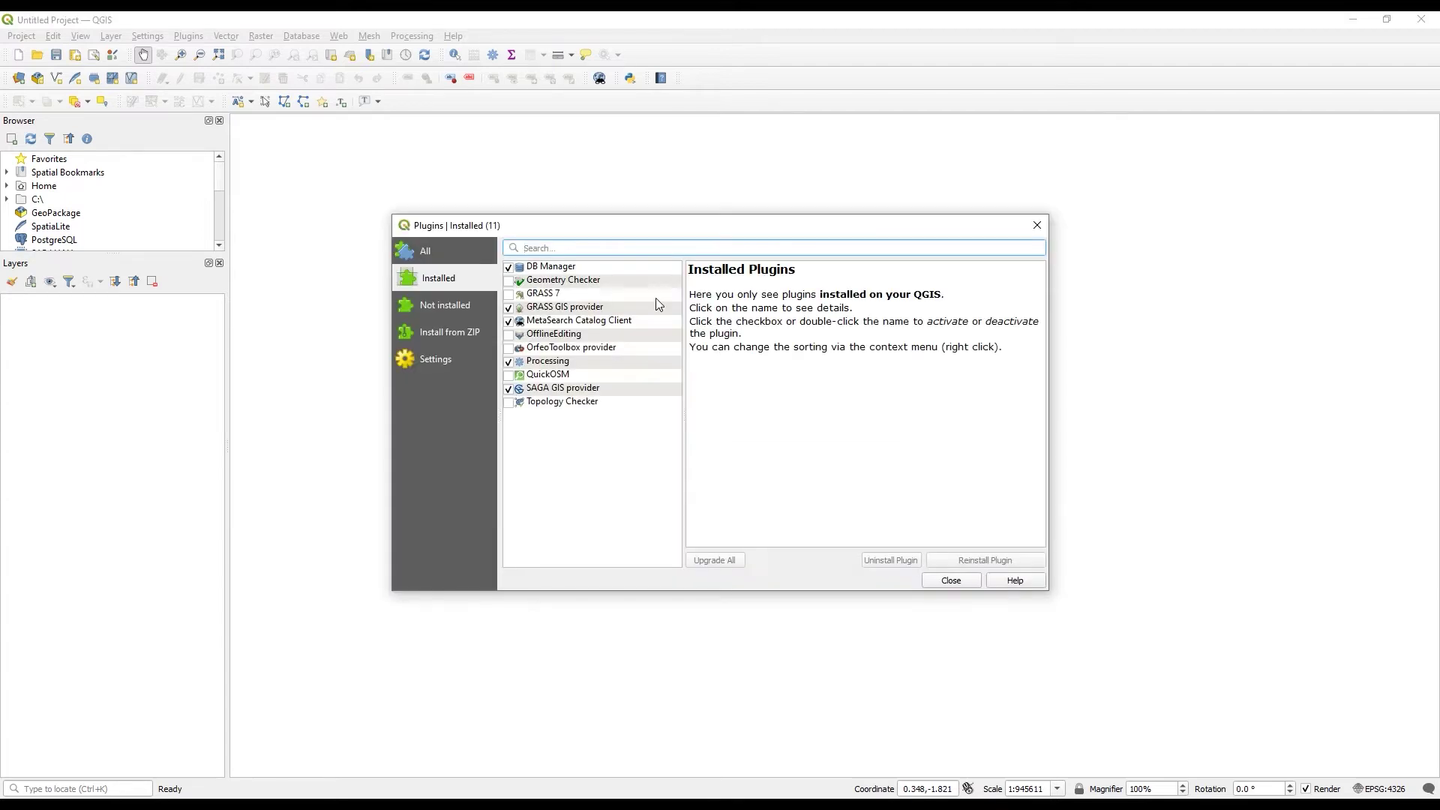
{"action": "left_click", "coordinate": [430, 328]}
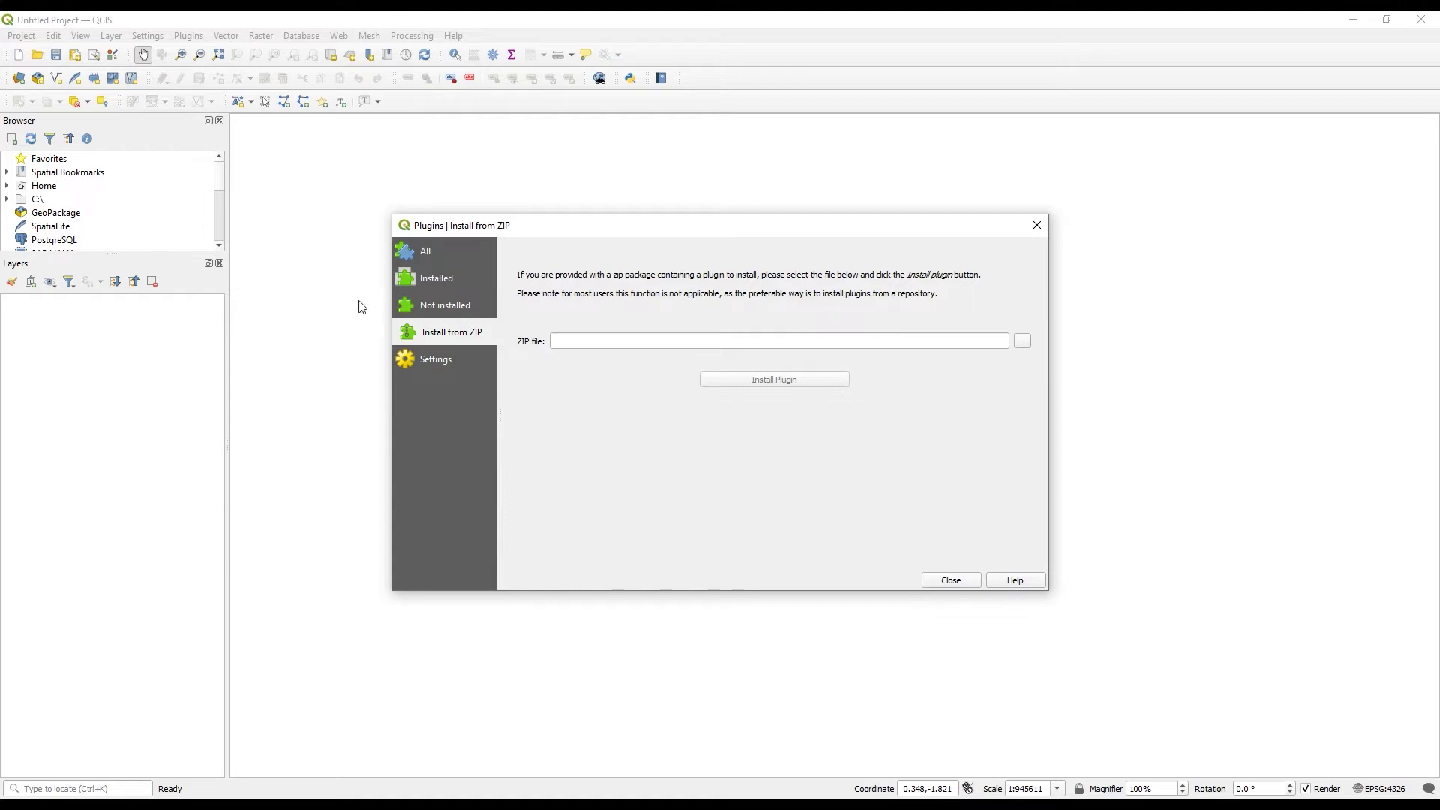
{"action": "left_click", "coordinate": [446, 286]}
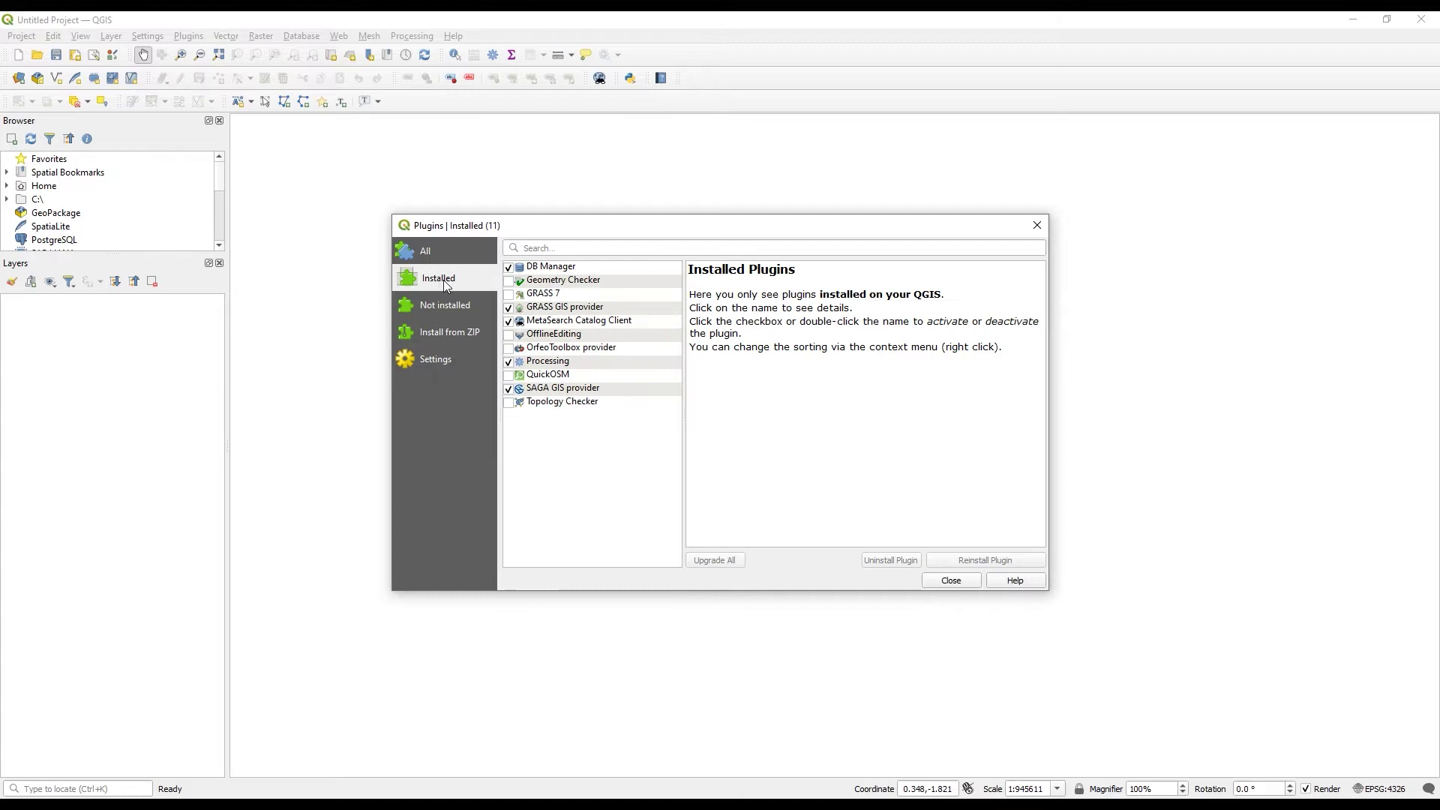
{"action": "left_click", "coordinate": [509, 375]}
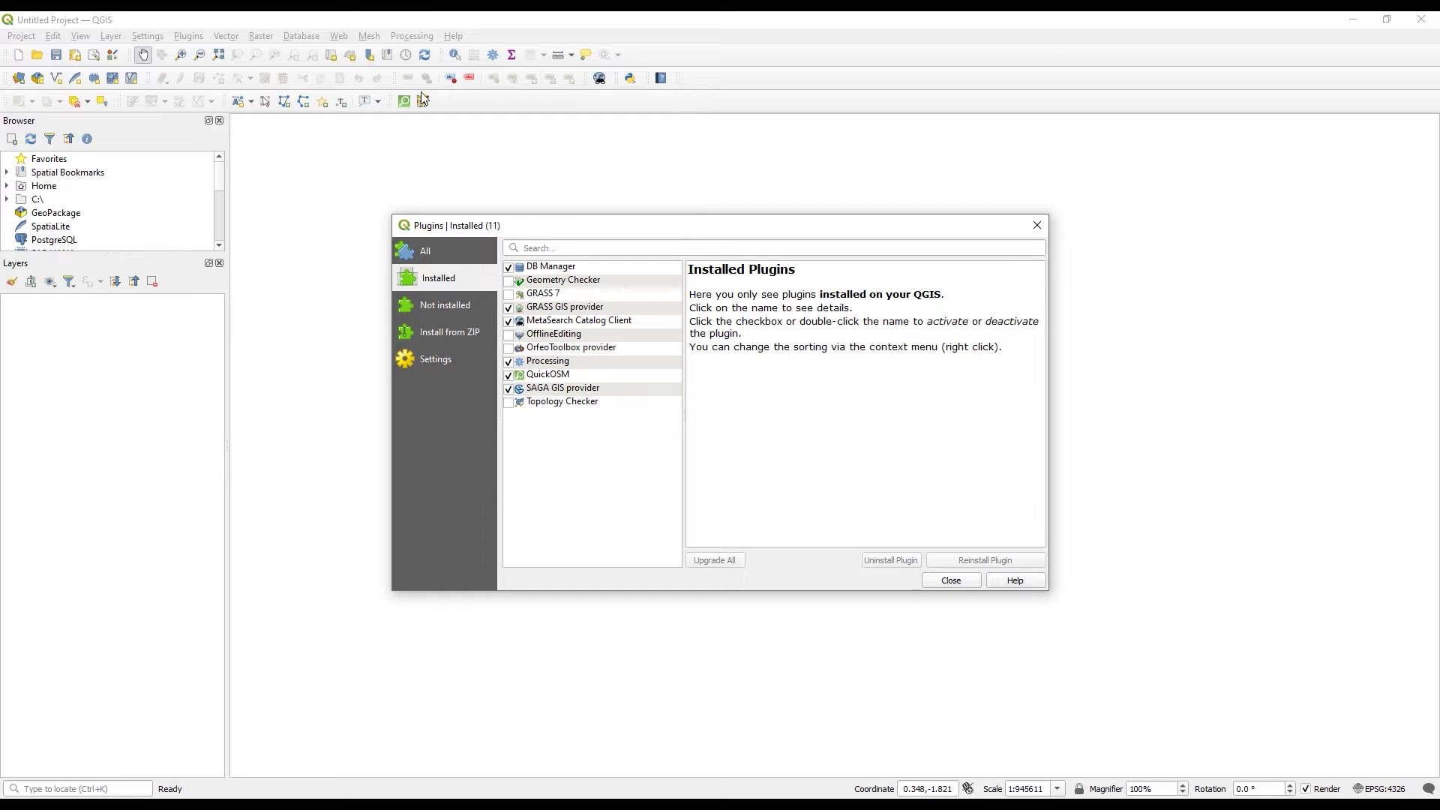
{"action": "left_click", "coordinate": [952, 580]}
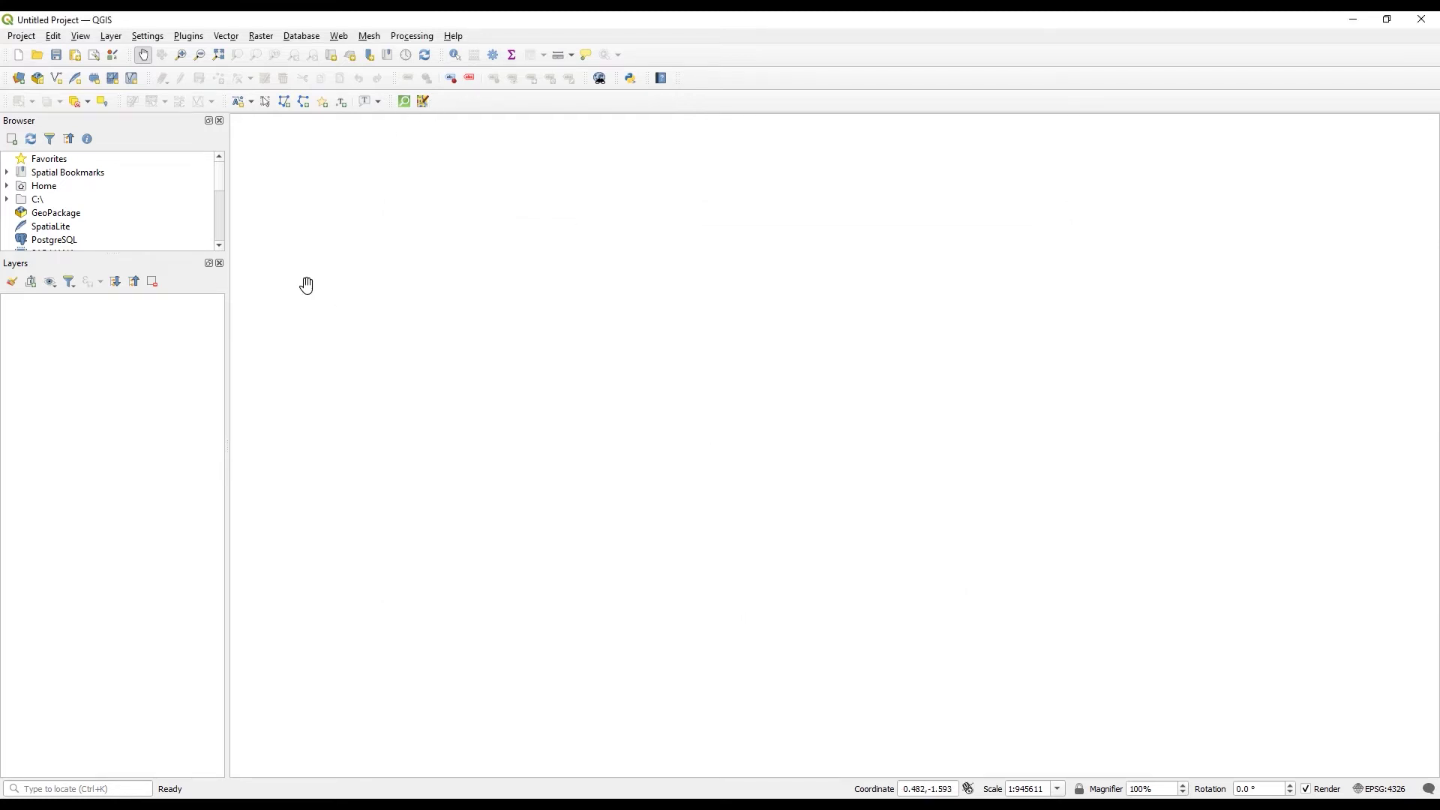
{"action": "left_click", "coordinate": [227, 38]}
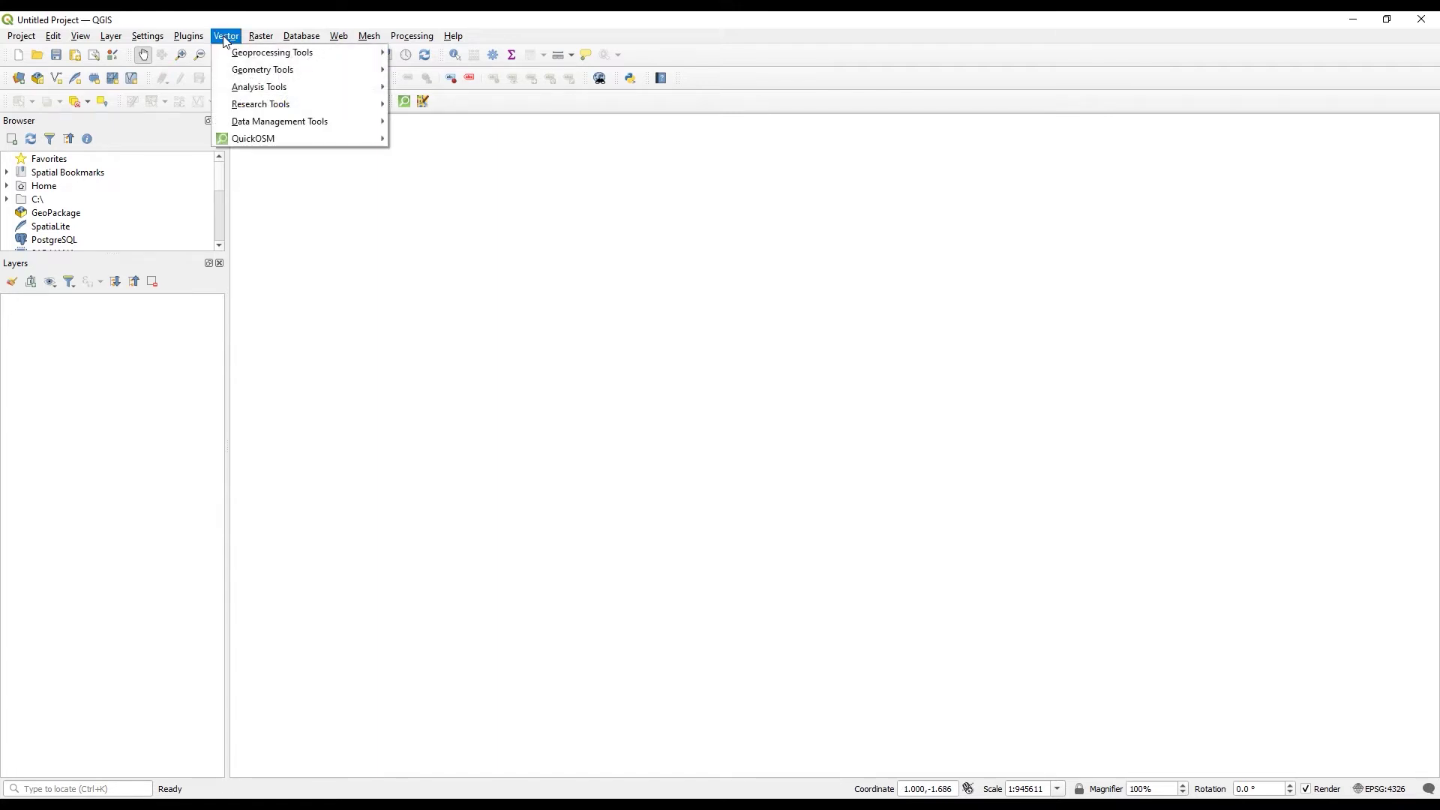
{"action": "mouse_move", "coordinate": [292, 144]}
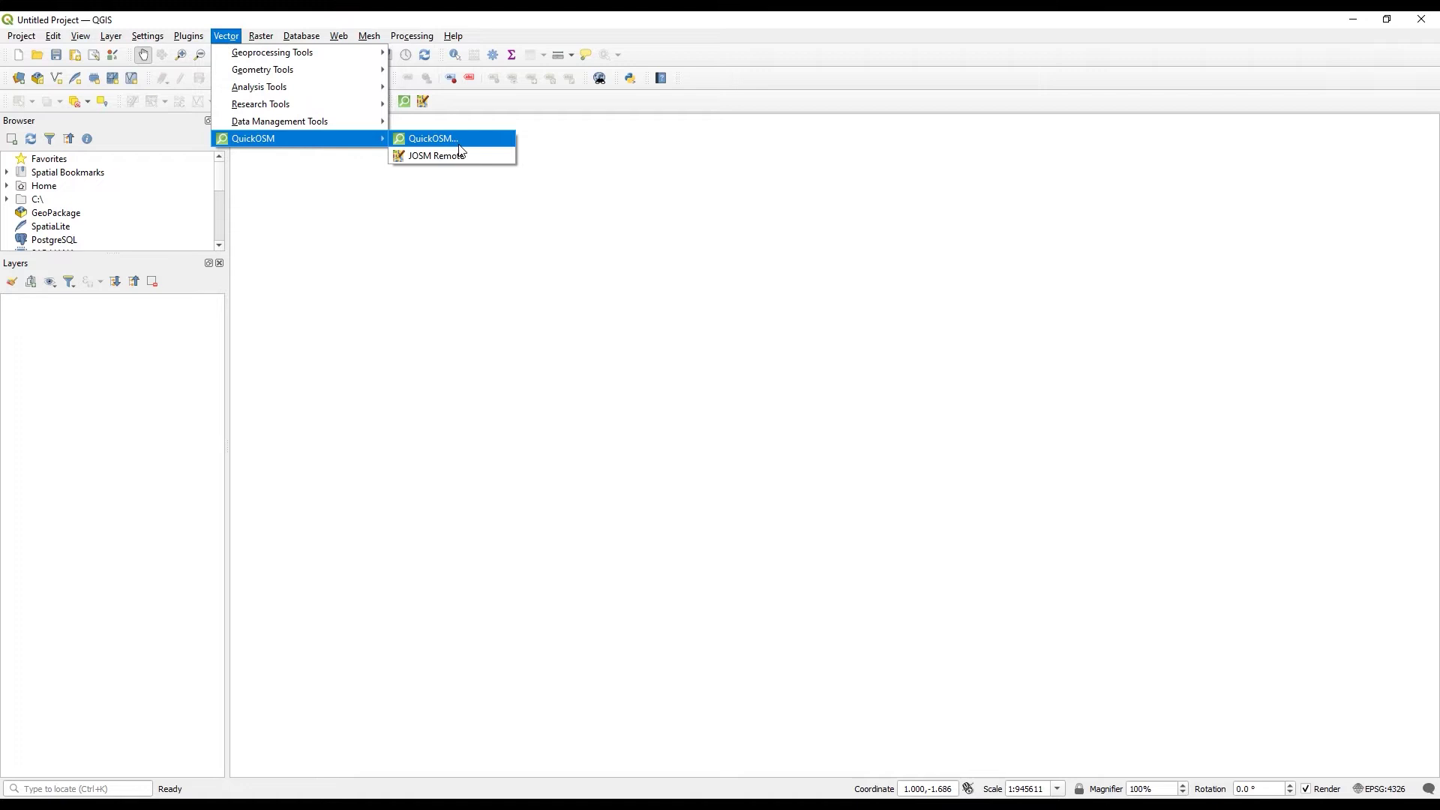
{"action": "left_click", "coordinate": [507, 152]}
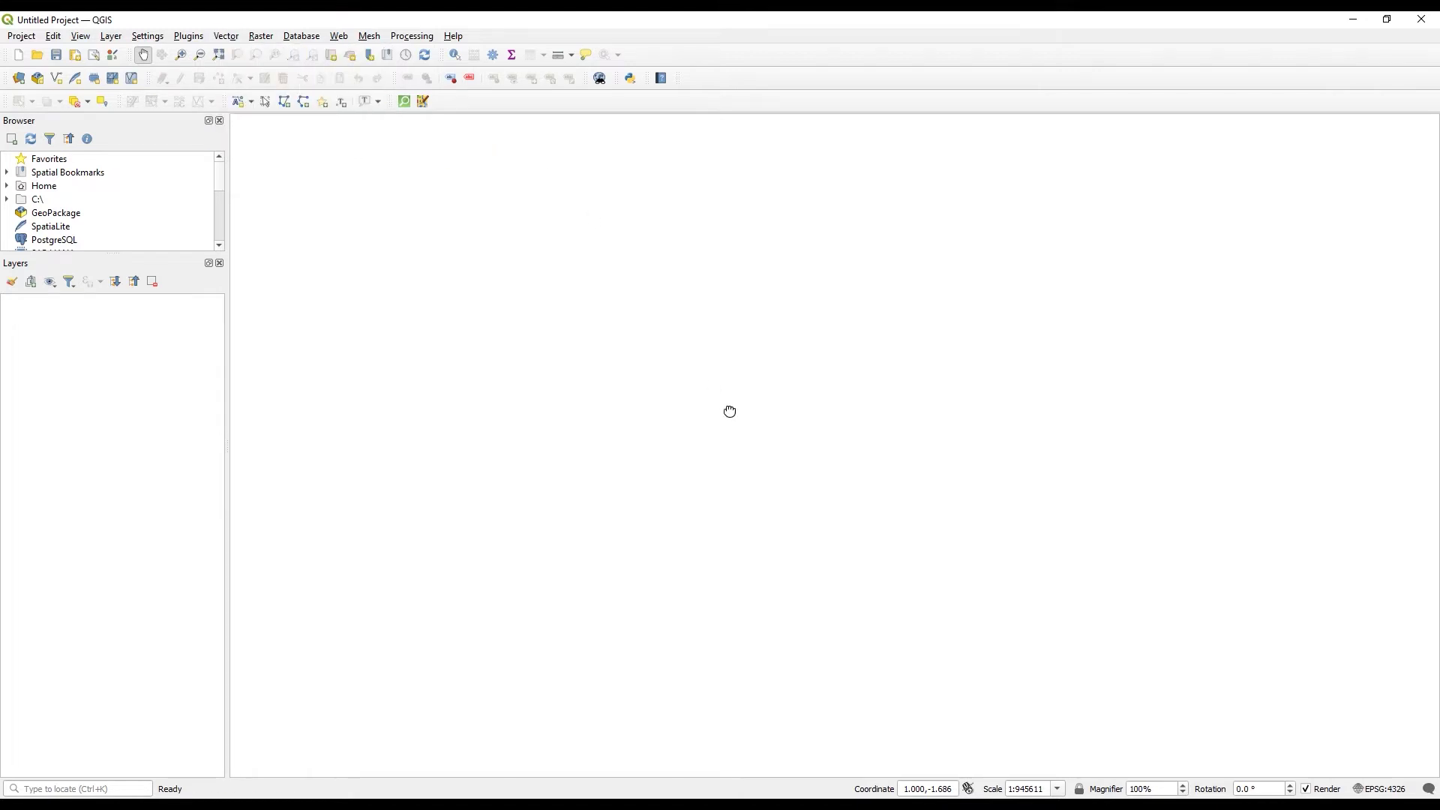
{"action": "left_click_drag", "start_coordinate": [734, 412], "coordinate": [727, 402]}
- Change the project CRS from EPSG:4326 to GDA94 / MGA zone 55 (EPSG:28355)
{"action": "left_click", "coordinate": [1366, 782]}
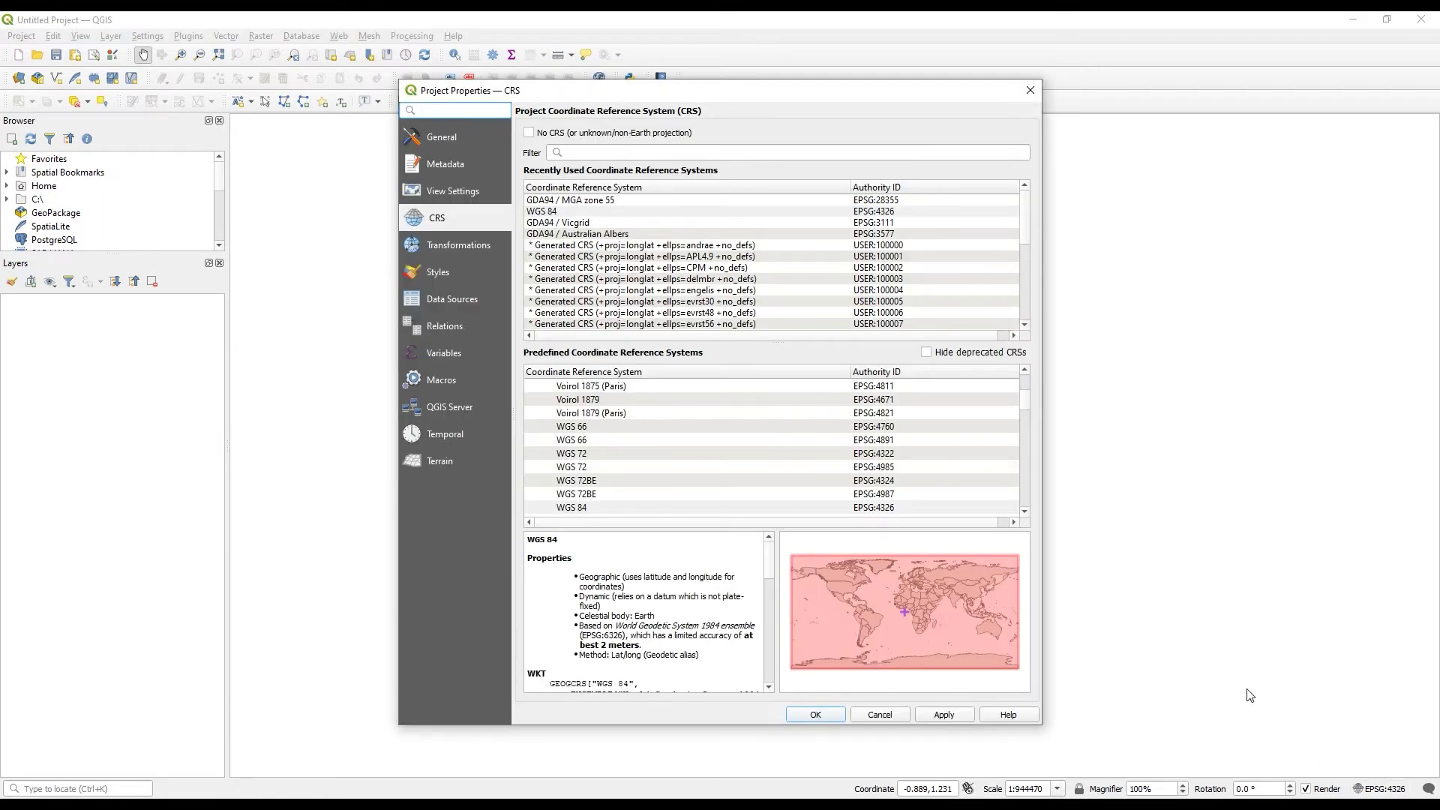
{"action": "left_click", "coordinate": [595, 200]}
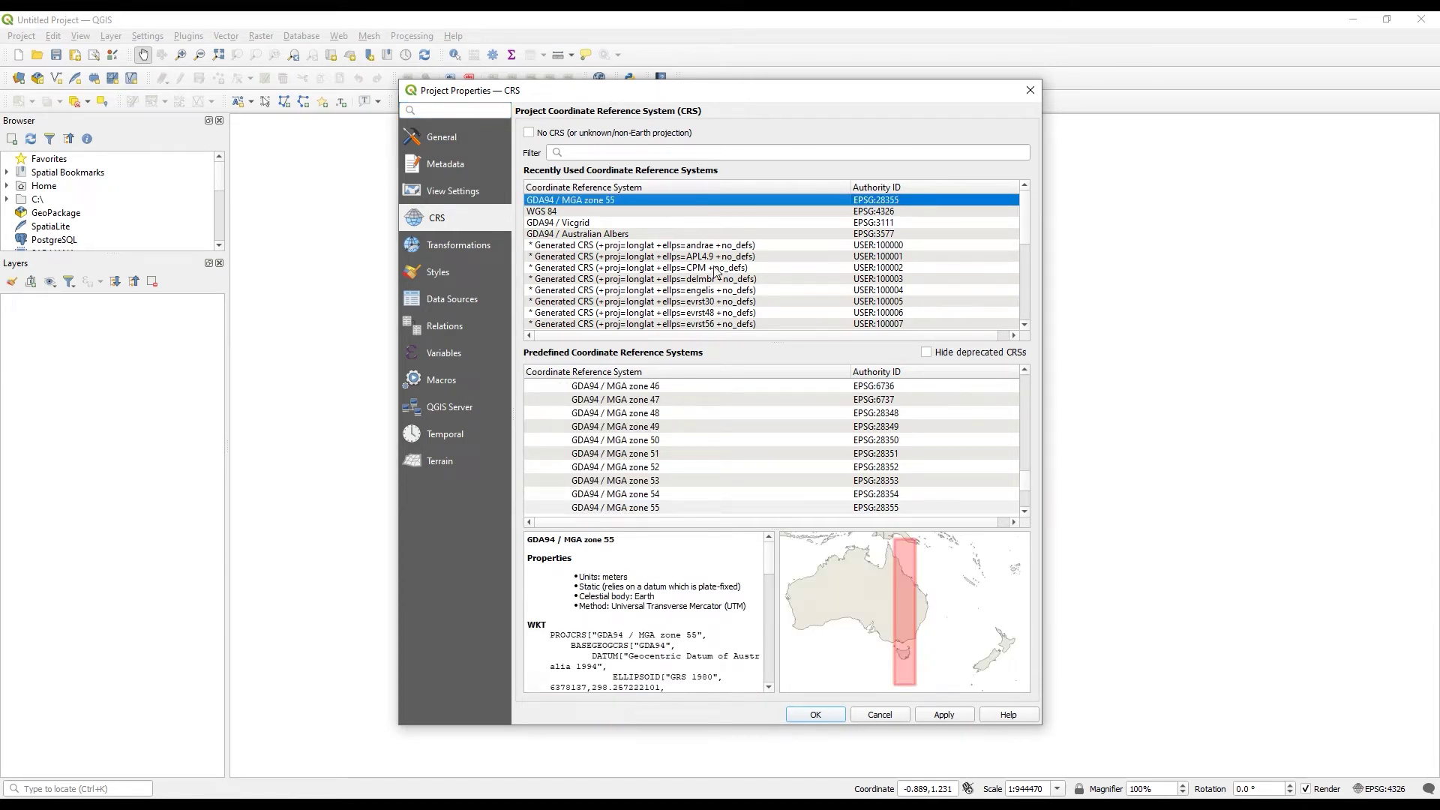
{"action": "left_click", "coordinate": [817, 721]}
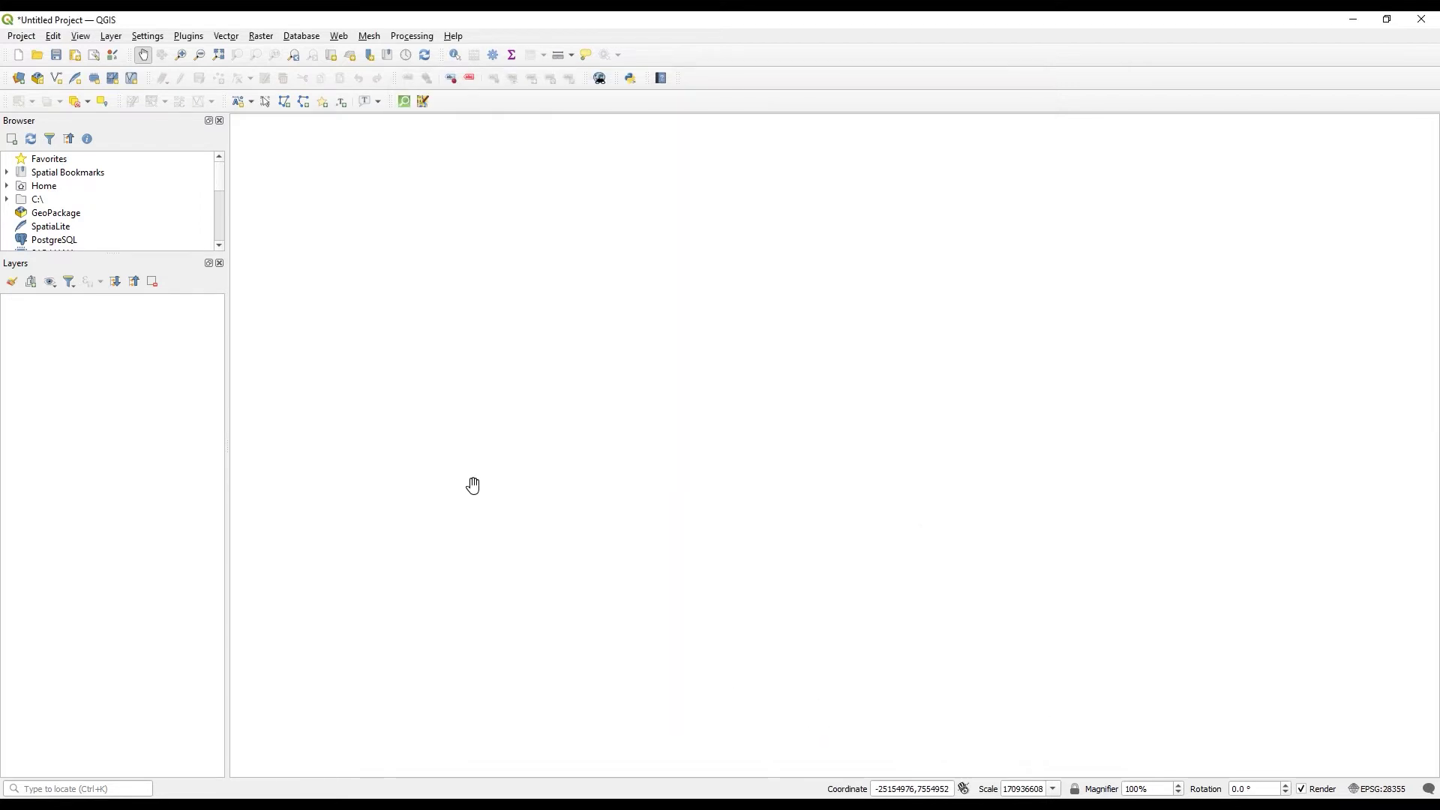
- Add the XYZ Tiles OpenStreetMap basemap as a layer, accepting the suggested transformation
{"action": "scroll", "coordinate": [107, 212], "scroll_direction": "down", "scroll_amount": 4}
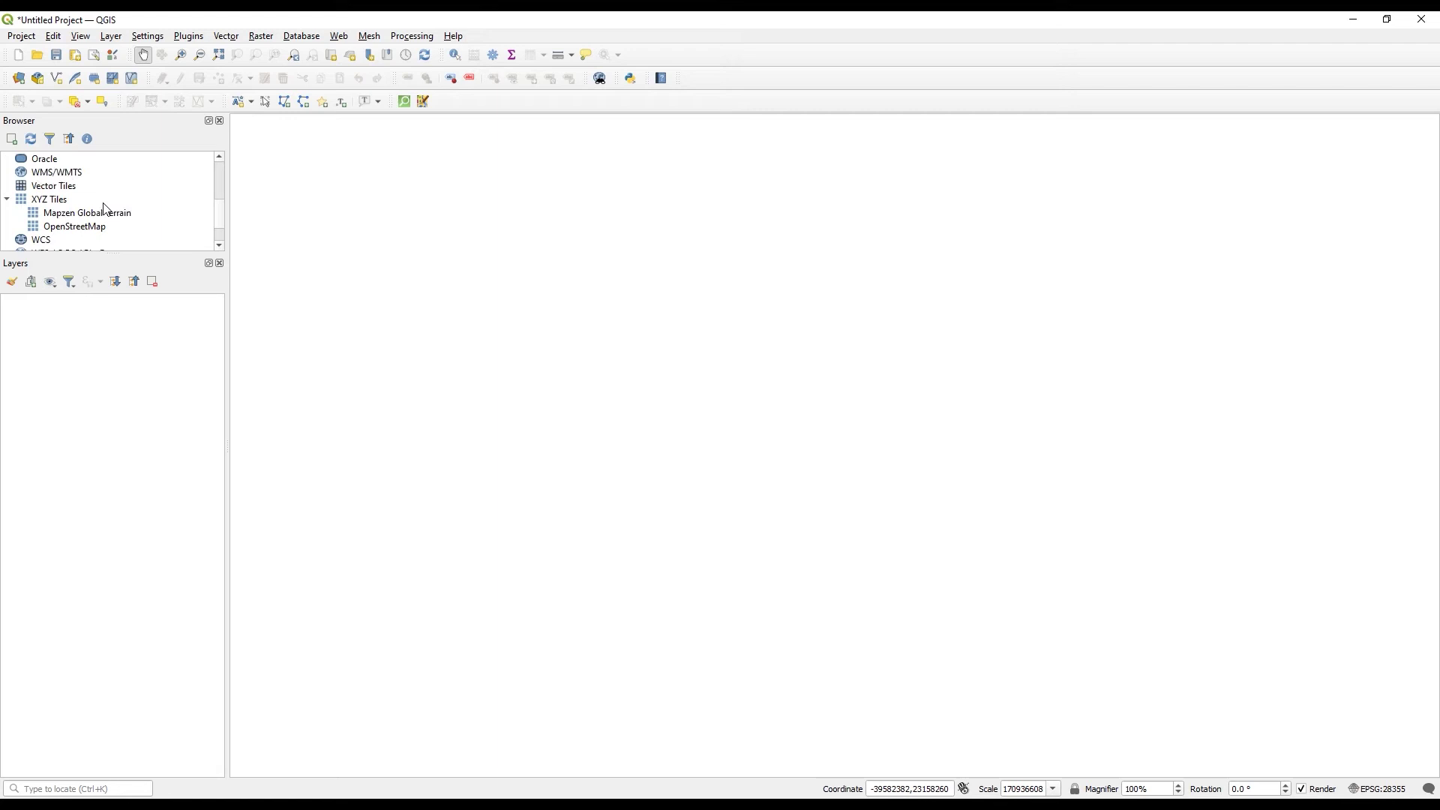
{"action": "scroll", "coordinate": [113, 212], "scroll_direction": "up", "scroll_amount": 1}
{"action": "left_click", "coordinate": [90, 231]}
{"action": "left_click_drag", "start_coordinate": [89, 231], "coordinate": [685, 333]}
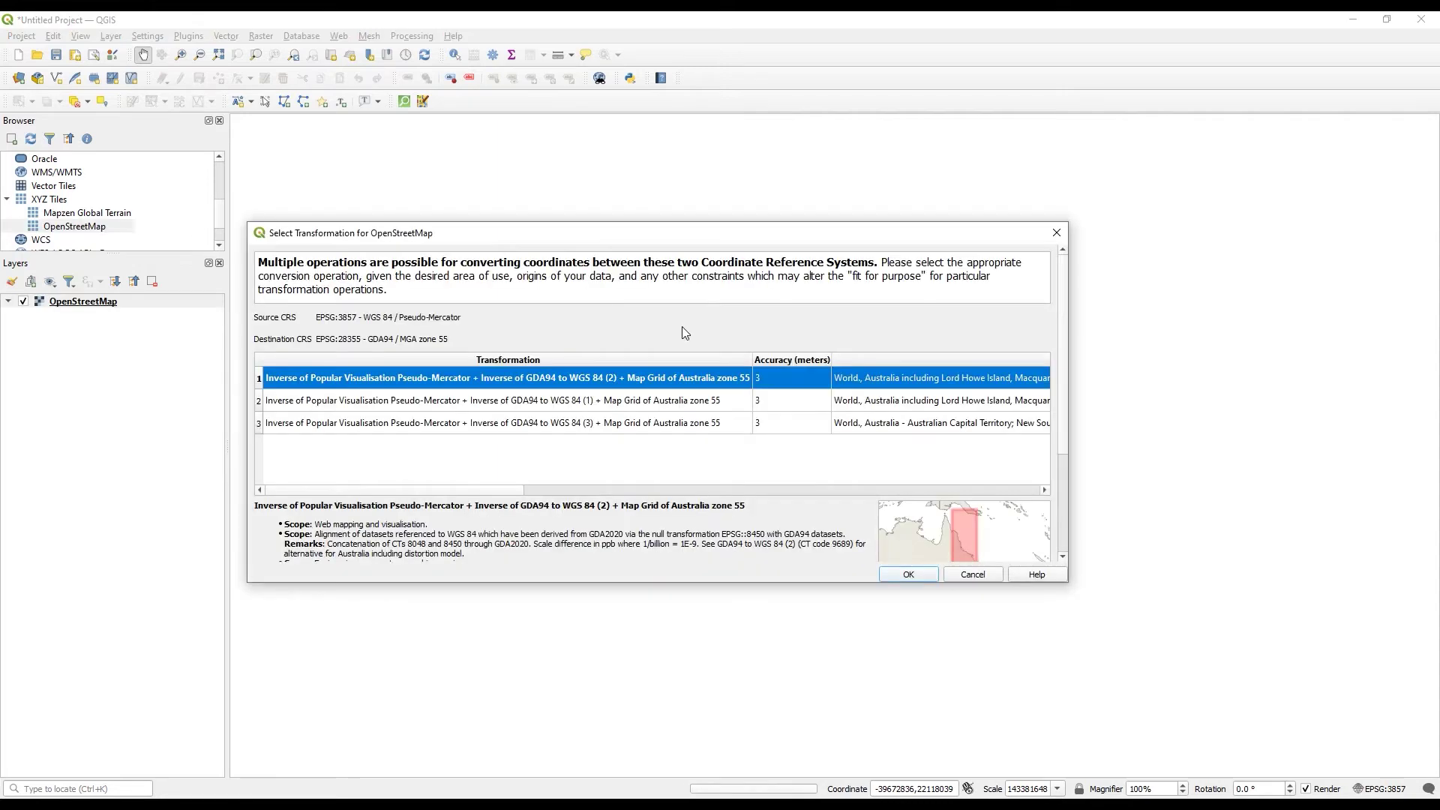
{"action": "left_click", "coordinate": [893, 575]}
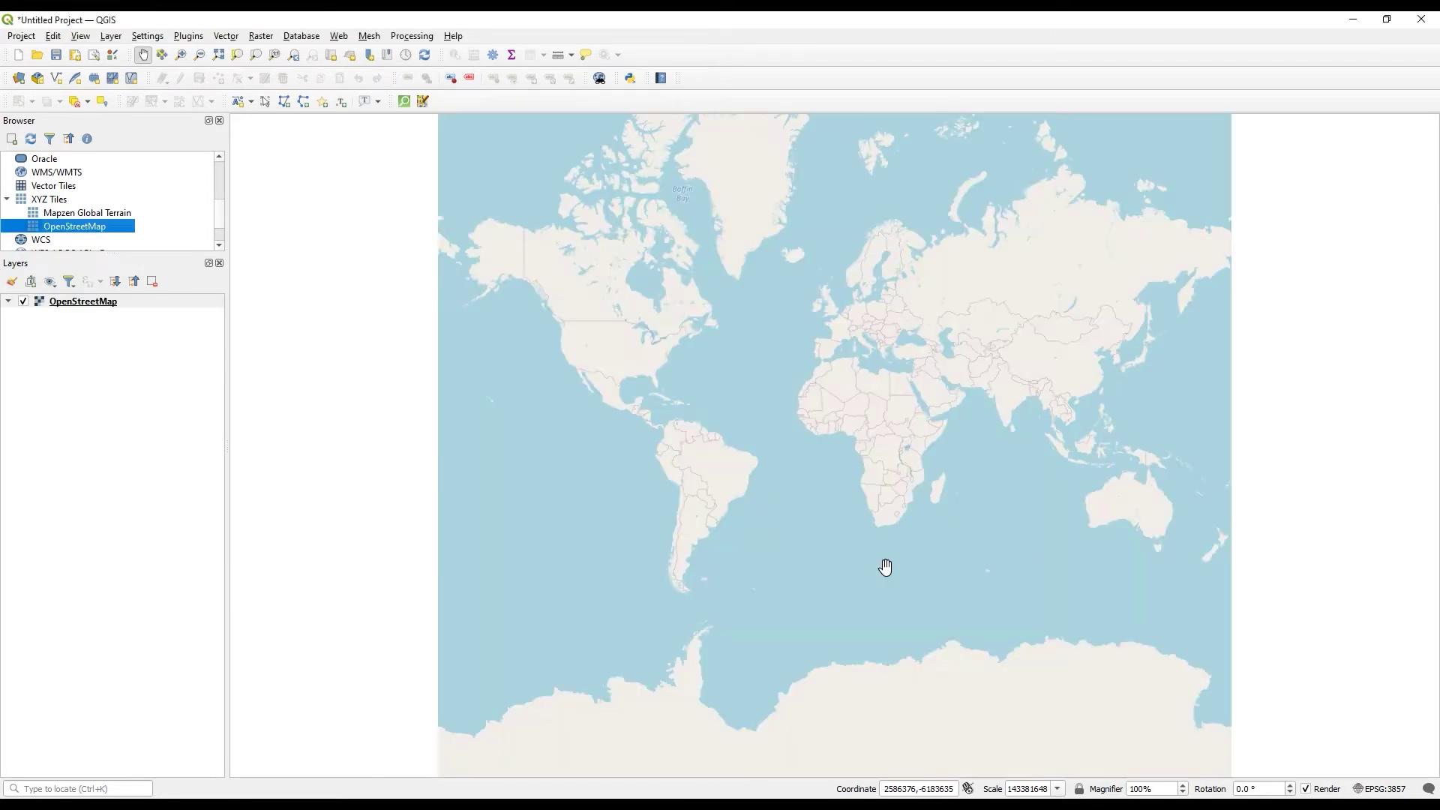
- Zoom and pan the map to Yarraville, centred on McIvor Reserve
{"action": "scroll", "coordinate": [1128, 513], "scroll_direction": "up", "scroll_amount": 1}
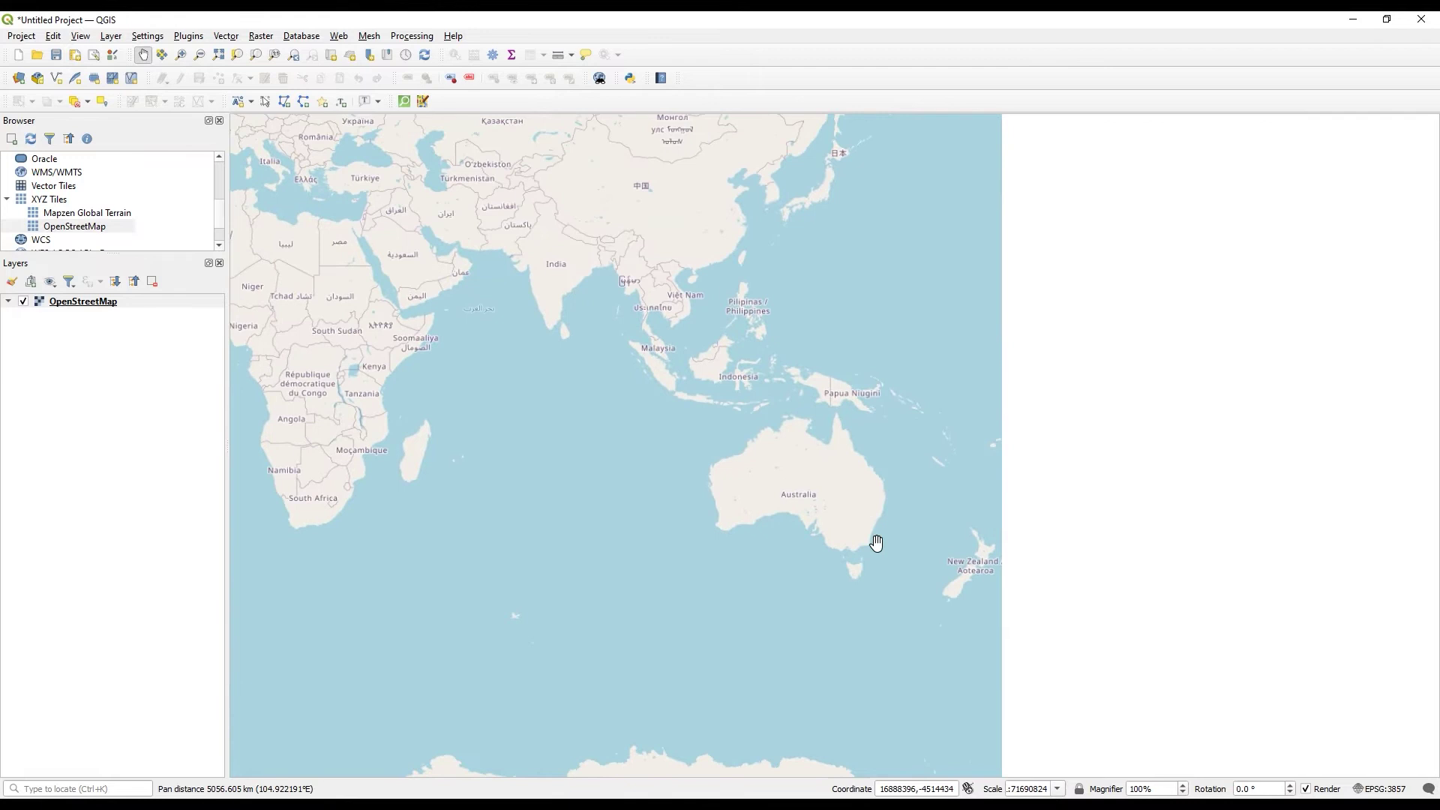
{"action": "scroll", "coordinate": [863, 546], "scroll_direction": "up", "scroll_amount": 2}
{"action": "scroll", "coordinate": [784, 524], "scroll_direction": "up", "scroll_amount": 5}
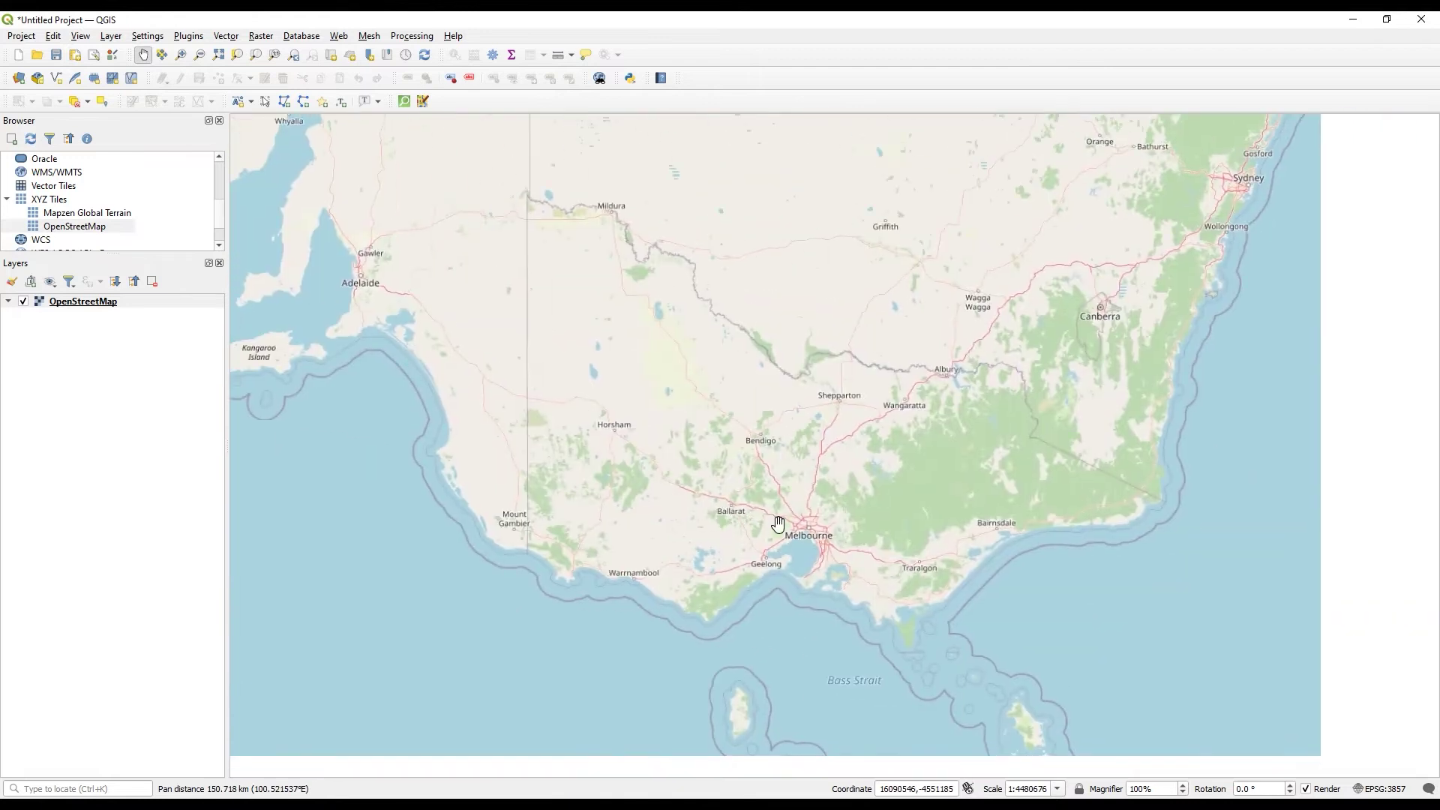
{"action": "scroll", "coordinate": [880, 529], "scroll_direction": "up", "scroll_amount": 2}
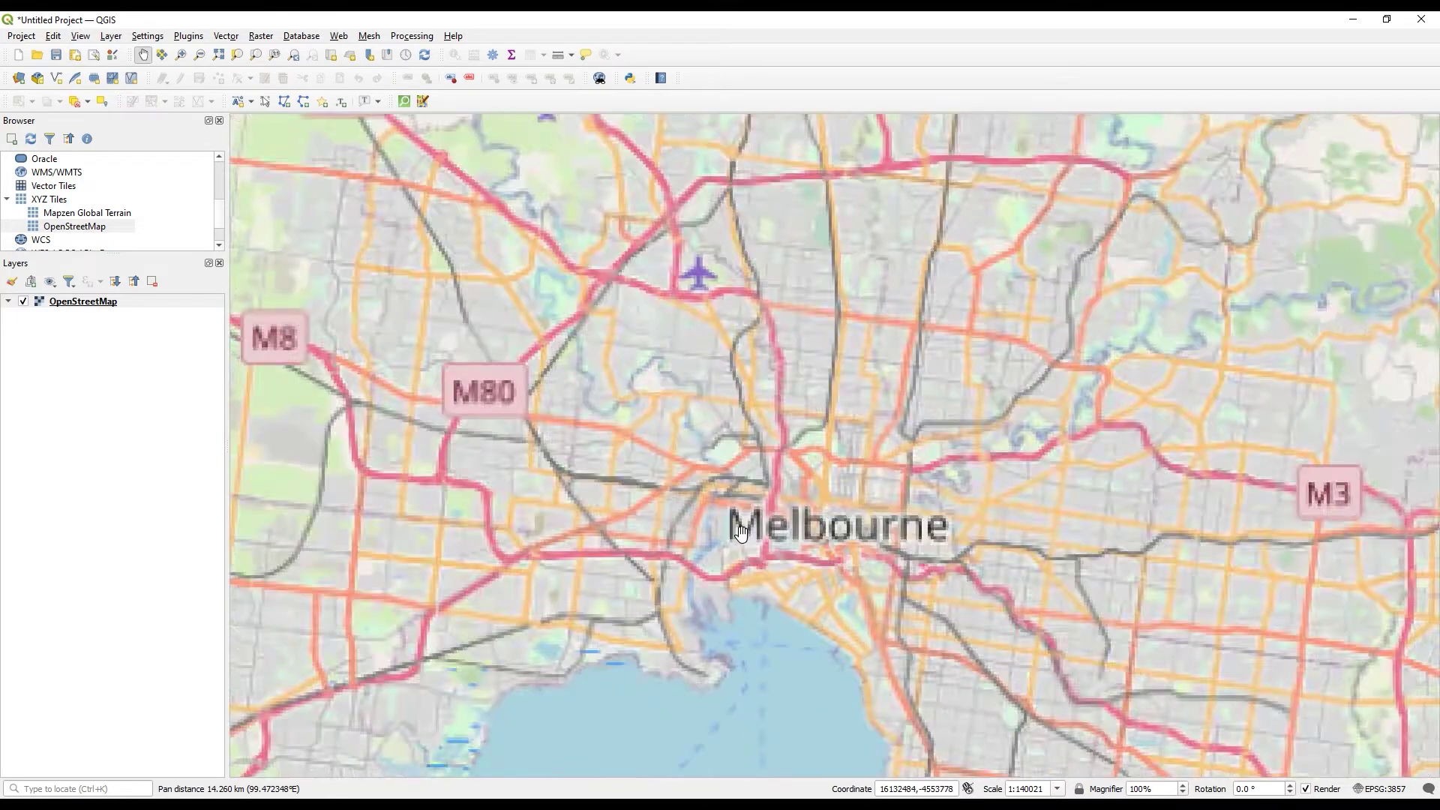
{"action": "scroll", "coordinate": [821, 526], "scroll_direction": "up", "scroll_amount": 1}
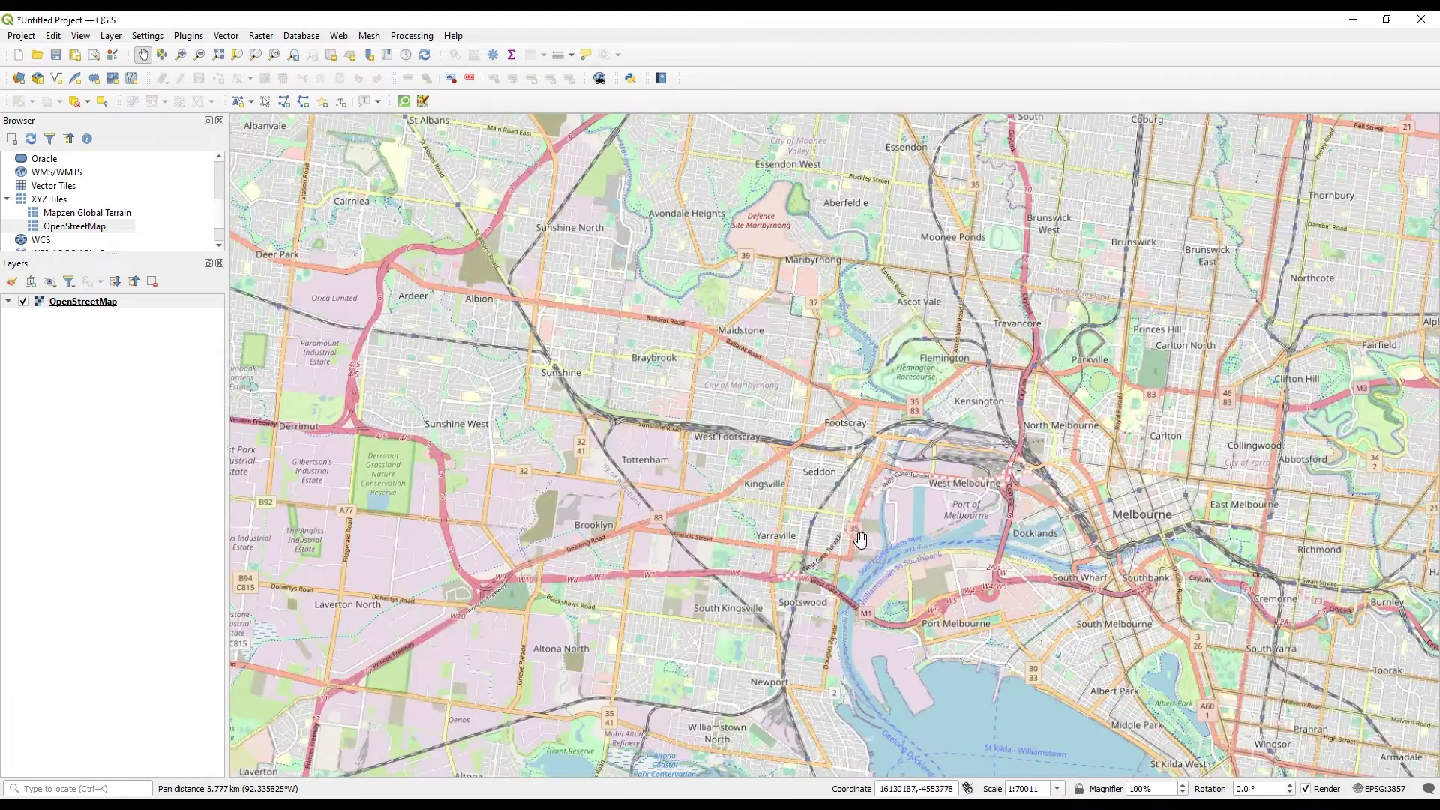
{"action": "scroll", "coordinate": [891, 479], "scroll_direction": "down", "scroll_amount": 2}
{"action": "scroll", "coordinate": [865, 478], "scroll_direction": "up", "scroll_amount": 1}
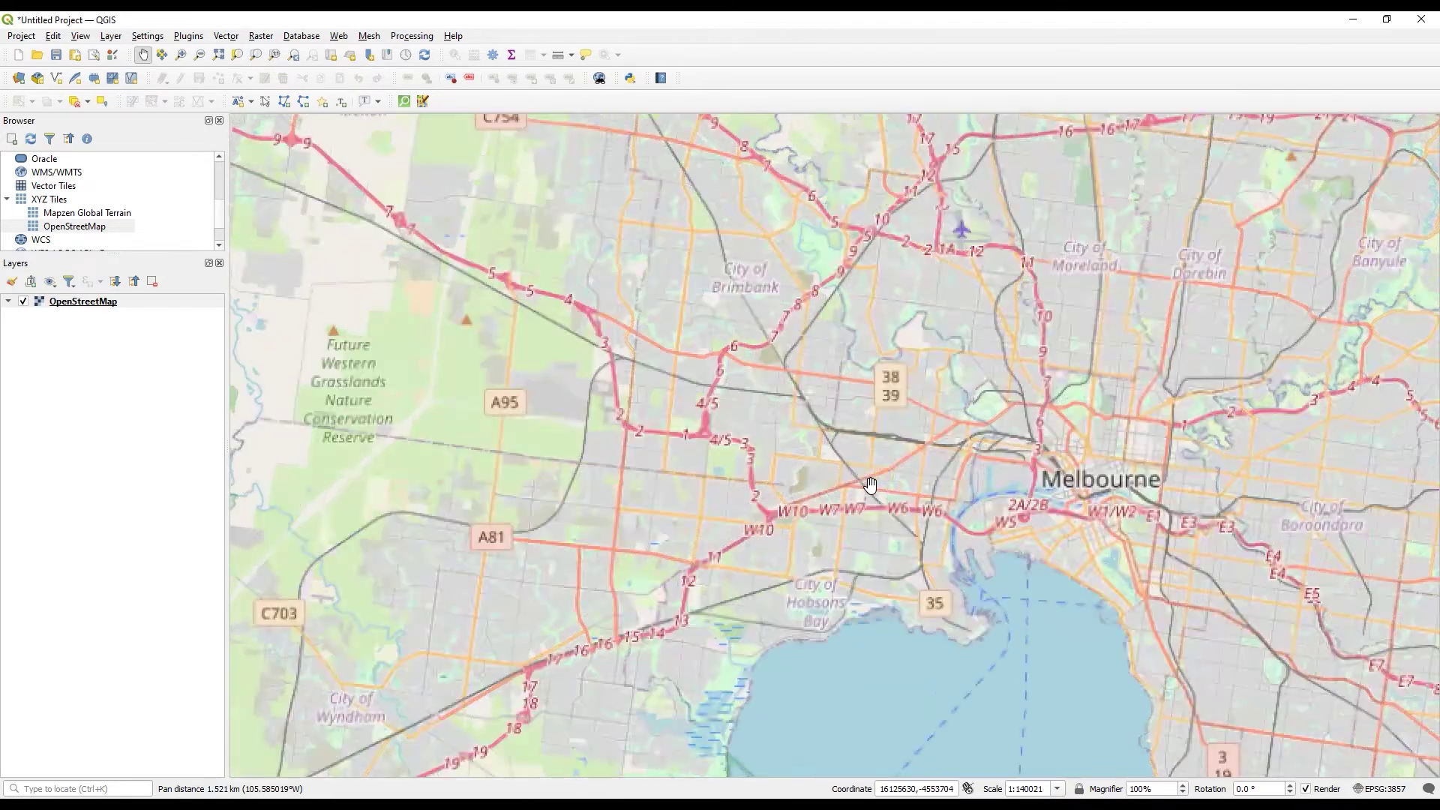
{"action": "scroll", "coordinate": [919, 475], "scroll_direction": "up", "scroll_amount": 1}
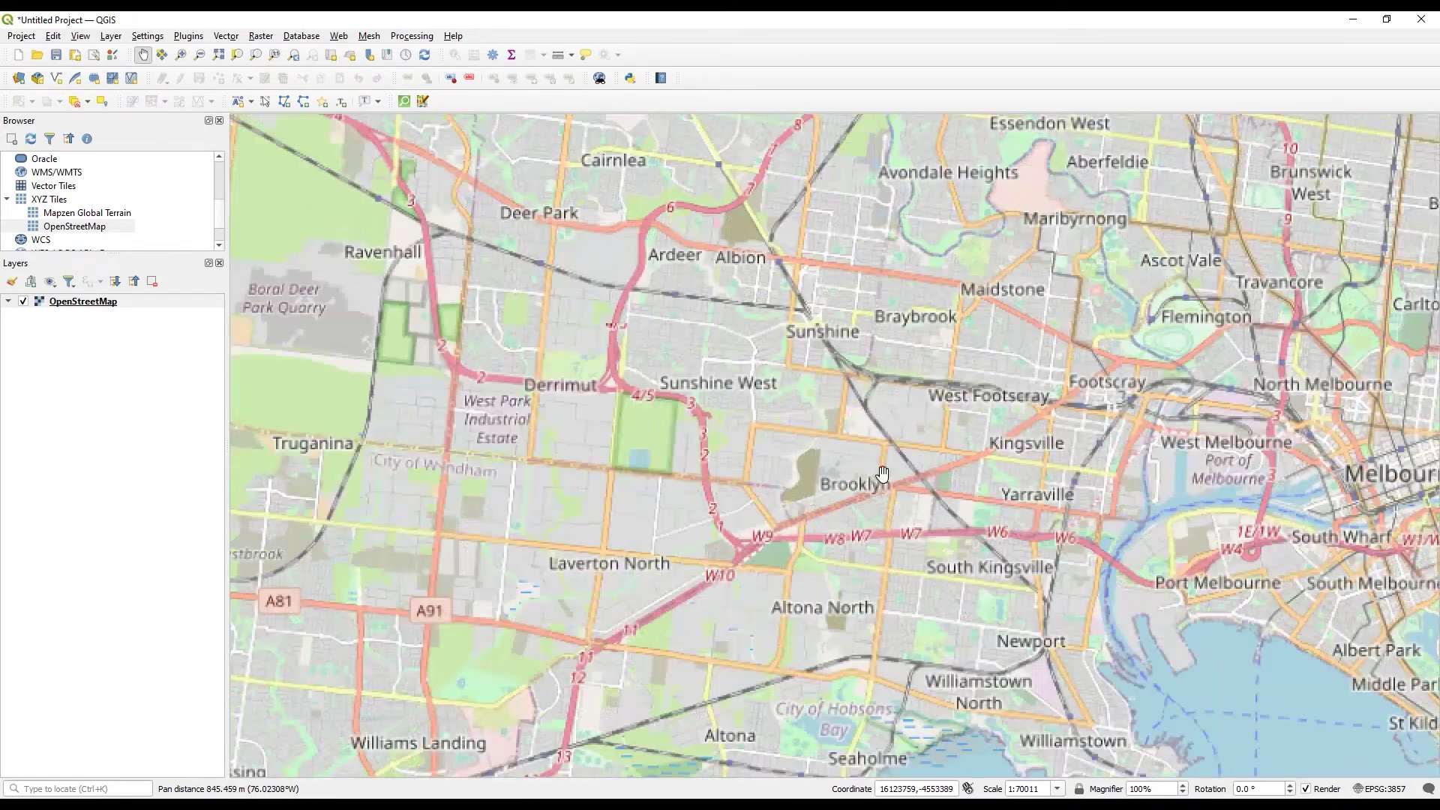
{"action": "left_click_drag", "start_coordinate": [919, 475], "coordinate": [808, 458]}
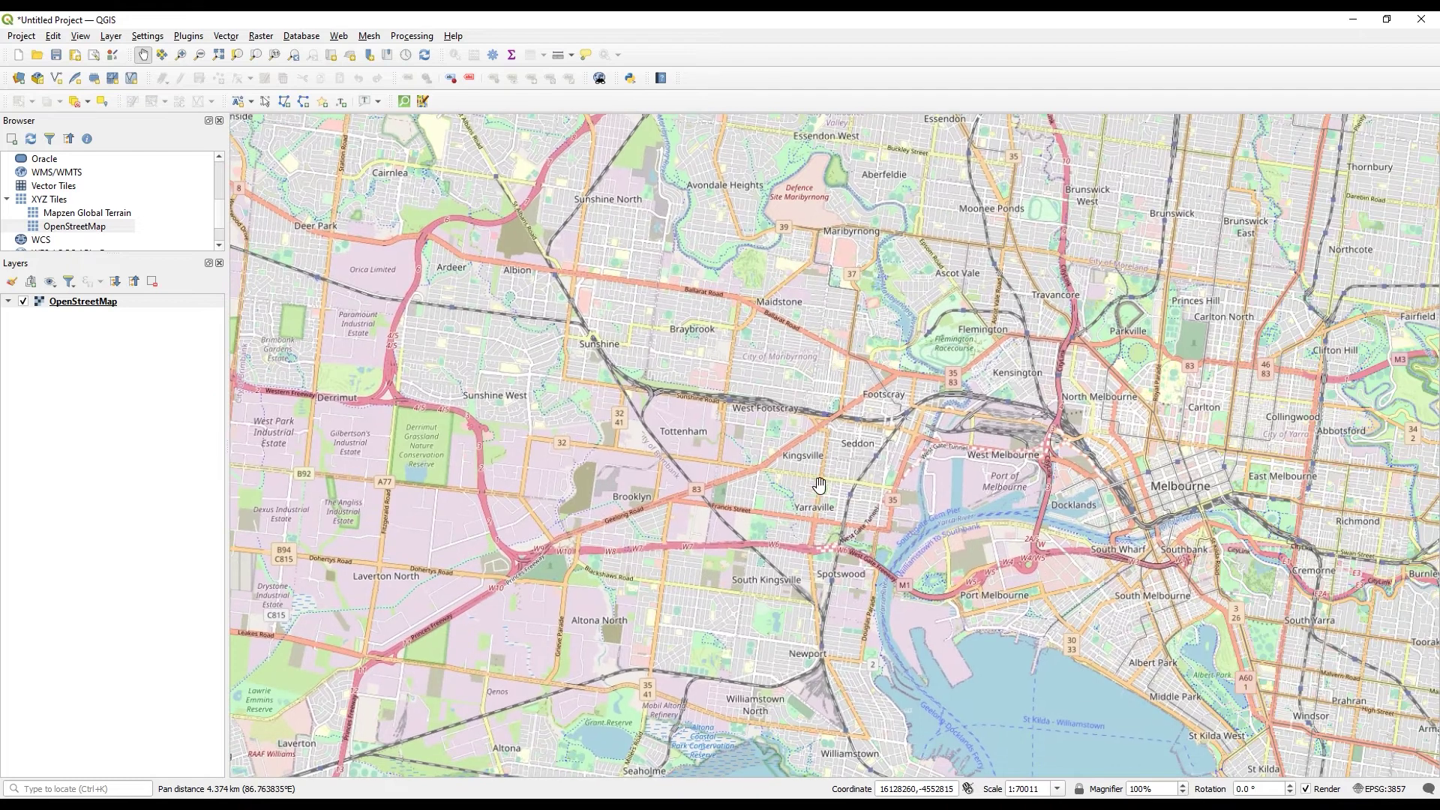
{"action": "left_click_drag", "start_coordinate": [858, 556], "coordinate": [808, 473]}
{"action": "scroll", "coordinate": [848, 466], "scroll_direction": "up", "scroll_amount": 1}
{"action": "scroll", "coordinate": [708, 433], "scroll_direction": "up", "scroll_amount": 1}
{"action": "scroll", "coordinate": [600, 469], "scroll_direction": "up", "scroll_amount": 1}
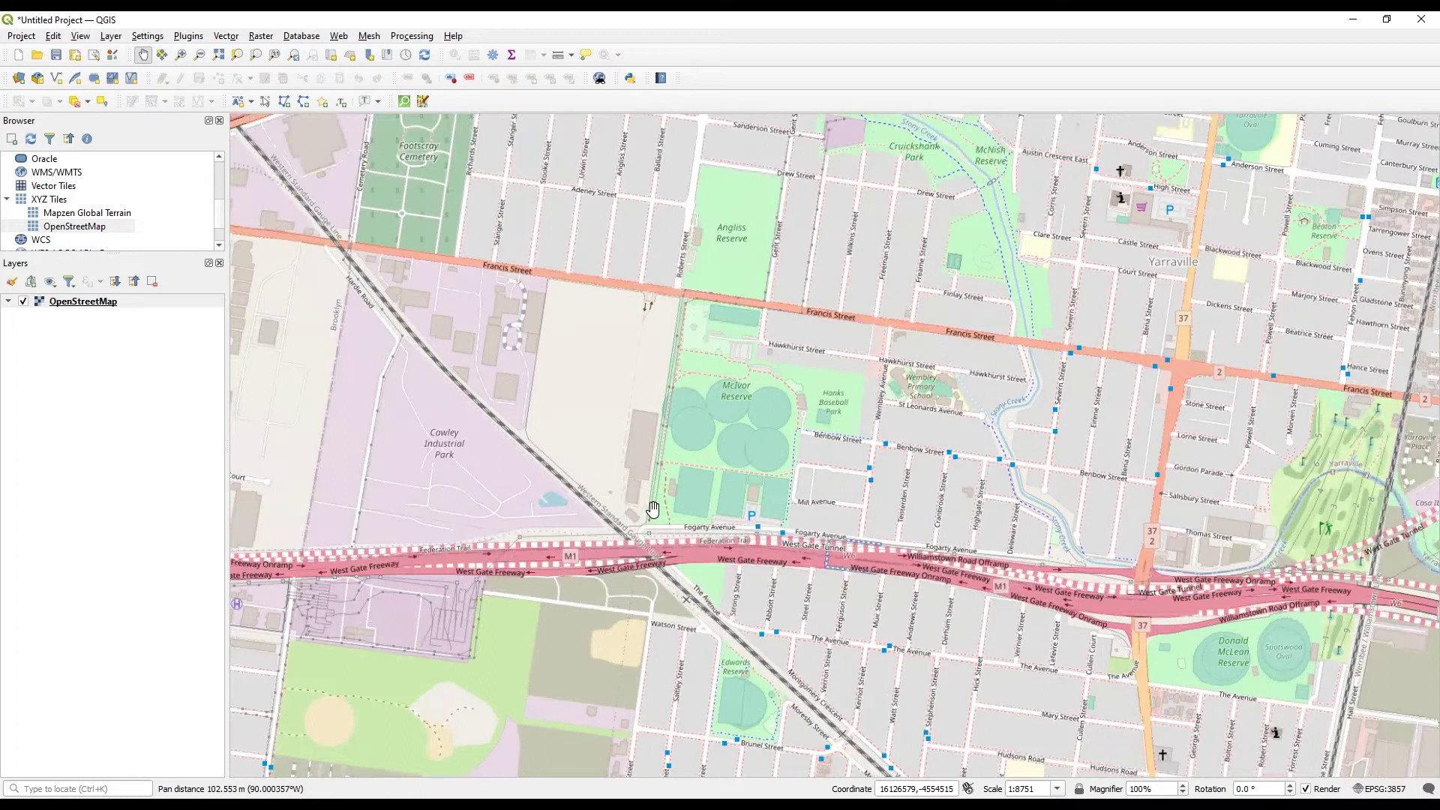
{"action": "left_click_drag", "start_coordinate": [585, 278], "coordinate": [645, 217]}
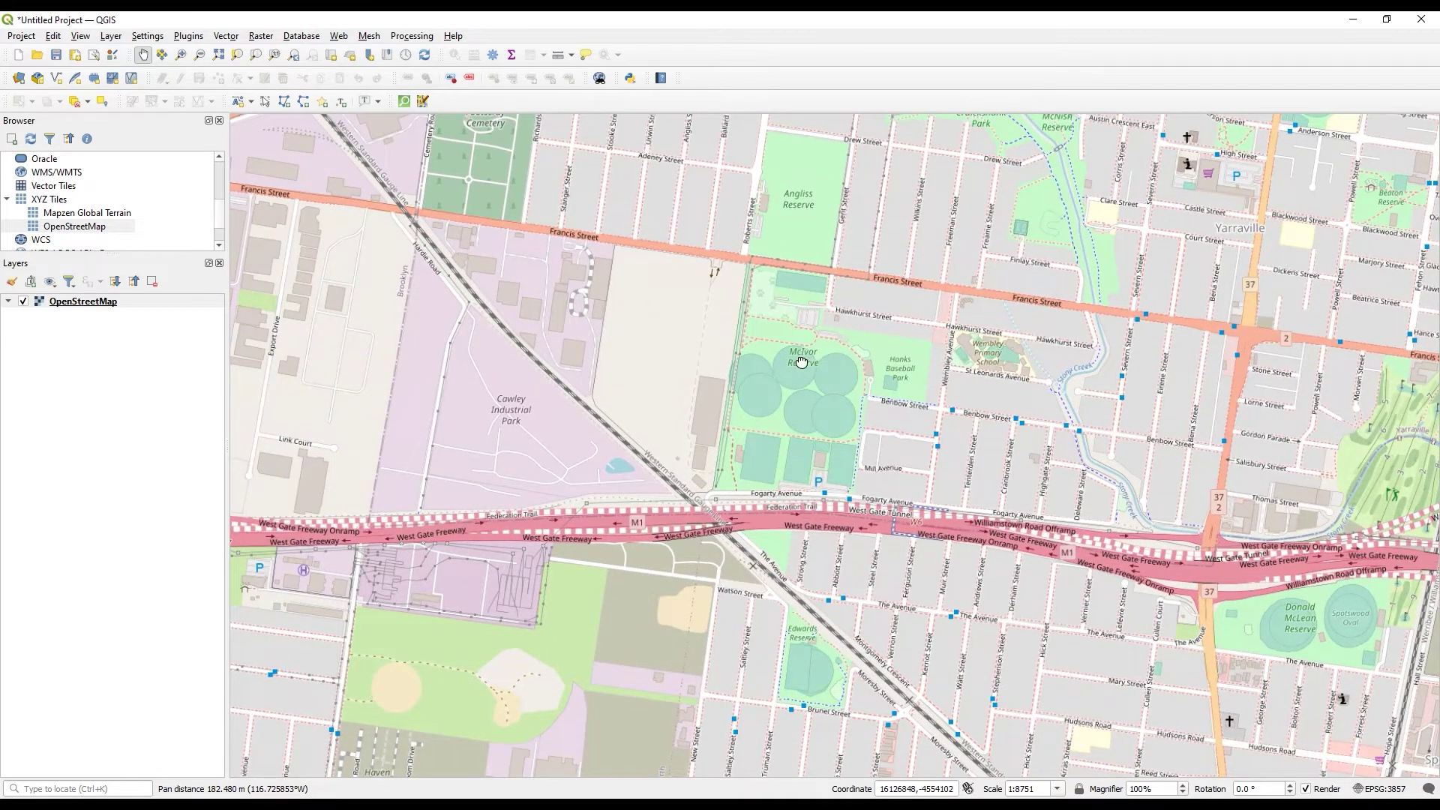
{"action": "left_click_drag", "start_coordinate": [802, 362], "coordinate": [763, 416]}
{"action": "scroll", "coordinate": [763, 371], "scroll_direction": "down", "scroll_amount": 1}
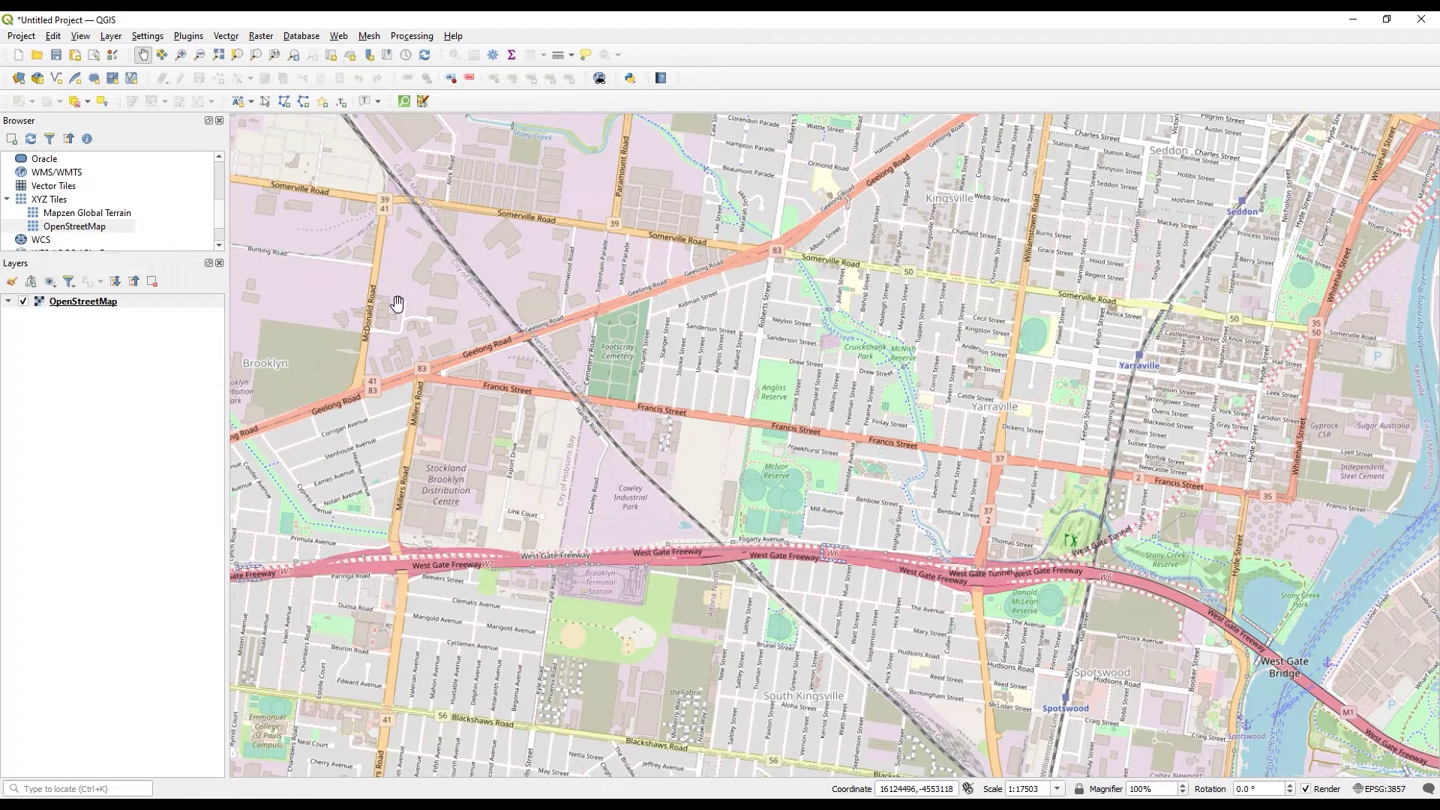
- Open the QuickOSM quick query and set the place to Yarraville
{"action": "left_click", "coordinate": [227, 36]}
{"action": "mouse_move", "coordinate": [279, 138]}
{"action": "left_click", "coordinate": [433, 139]}
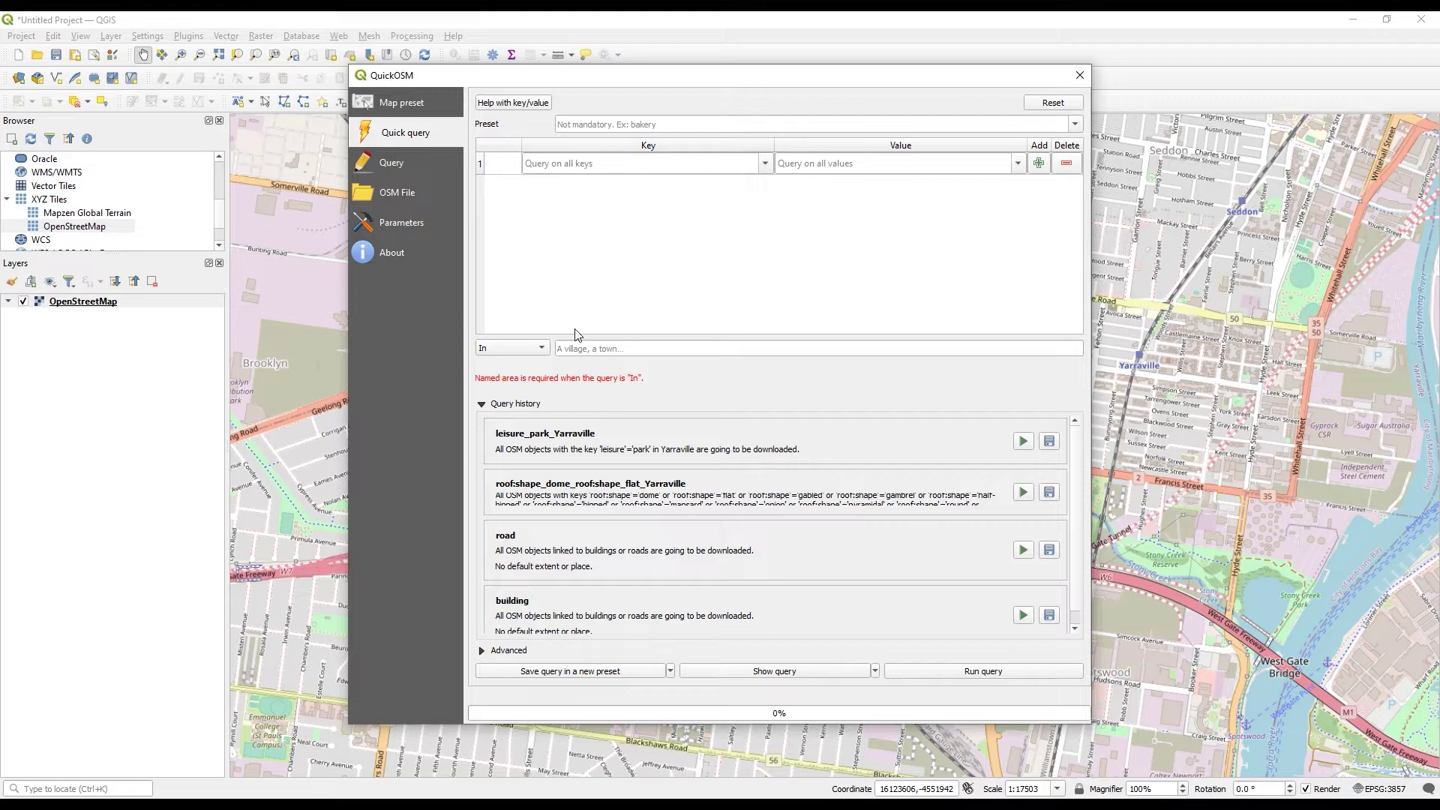
{"action": "left_click", "coordinate": [586, 349]}
{"action": "type", "text": "Yarrav"}
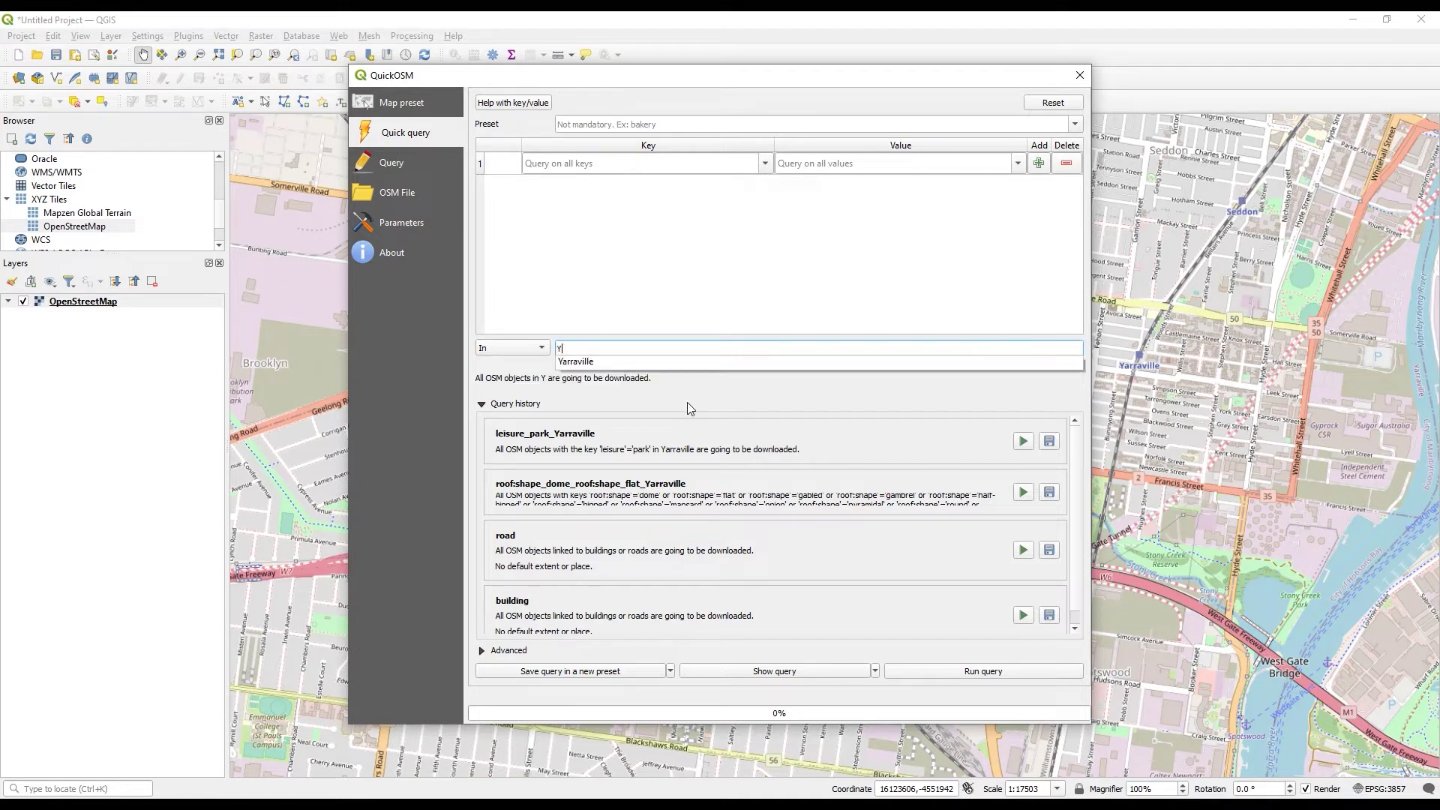
{"action": "left_click", "coordinate": [579, 362]}
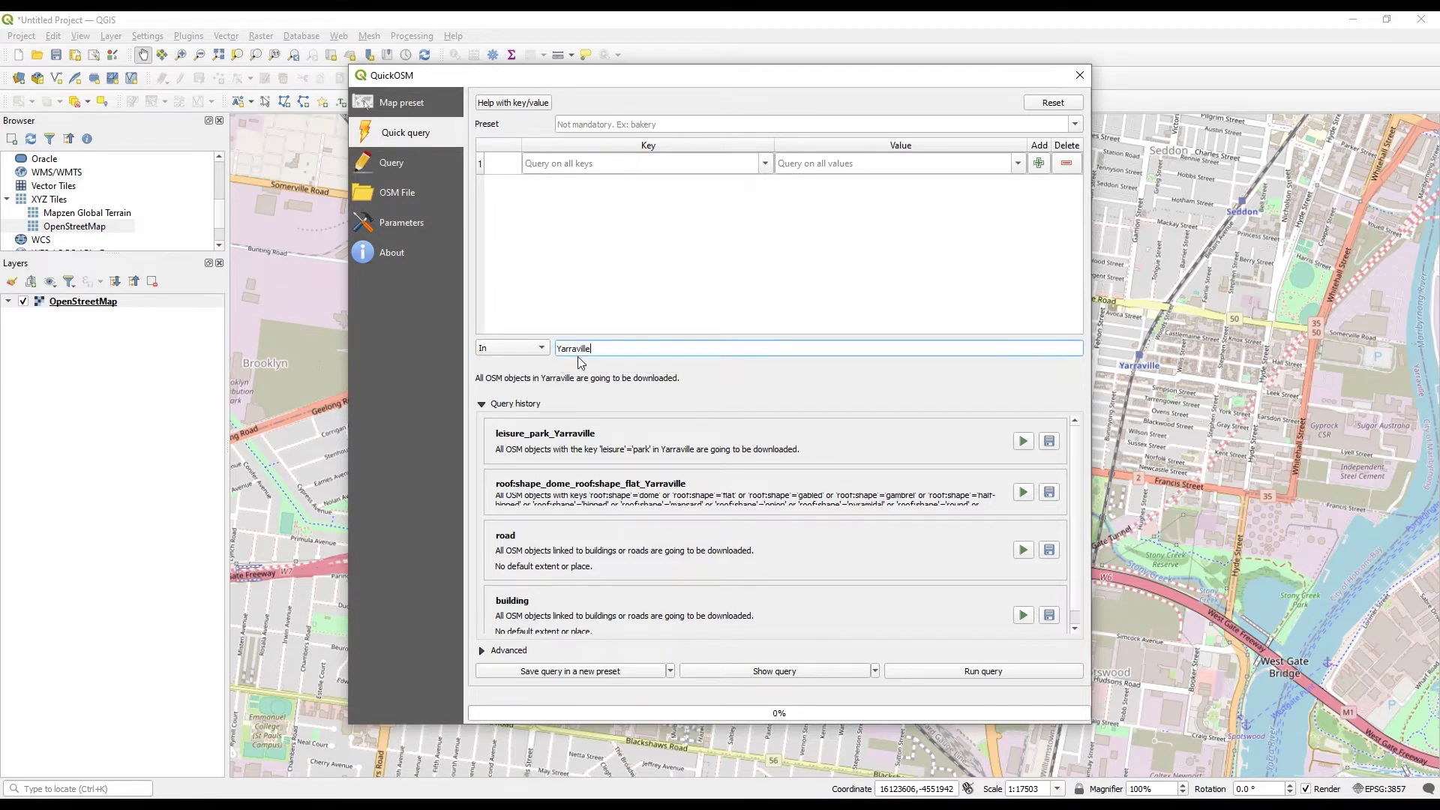
- Change the query extent from In to Around (1000 m) Yarraville
{"action": "left_click", "coordinate": [527, 349]}
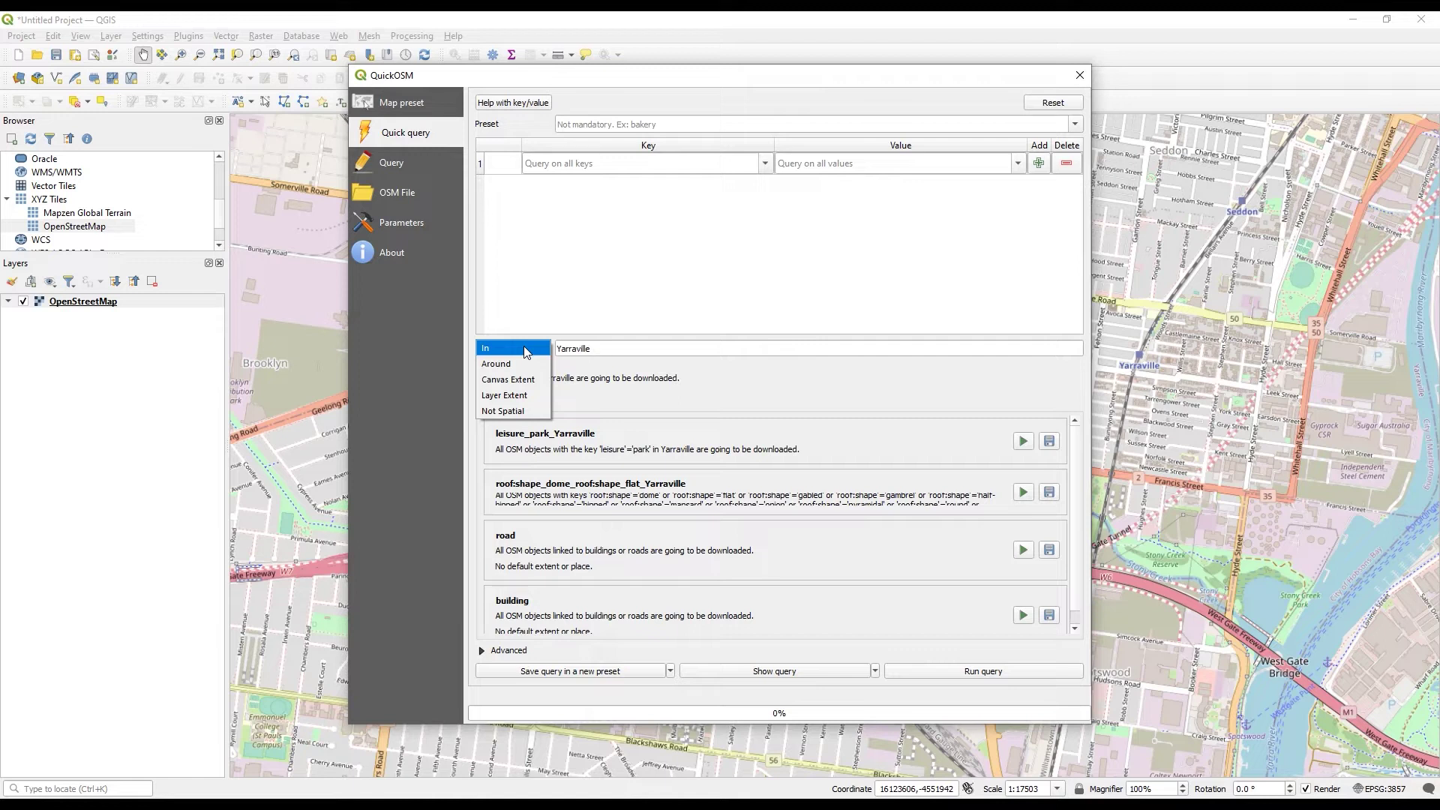
{"action": "left_click", "coordinate": [591, 314]}
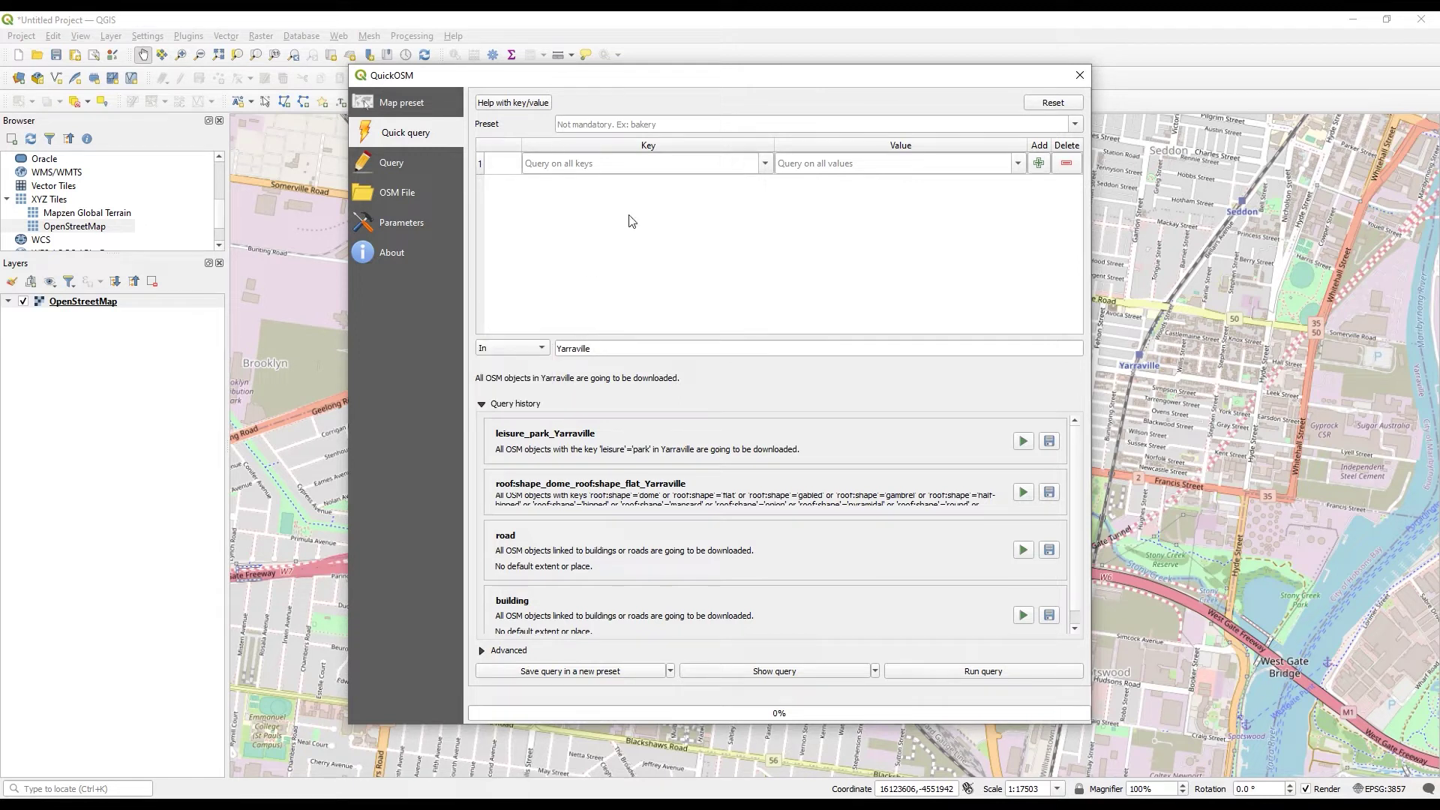
{"action": "left_click", "coordinate": [529, 348]}
{"action": "left_click", "coordinate": [515, 368]}
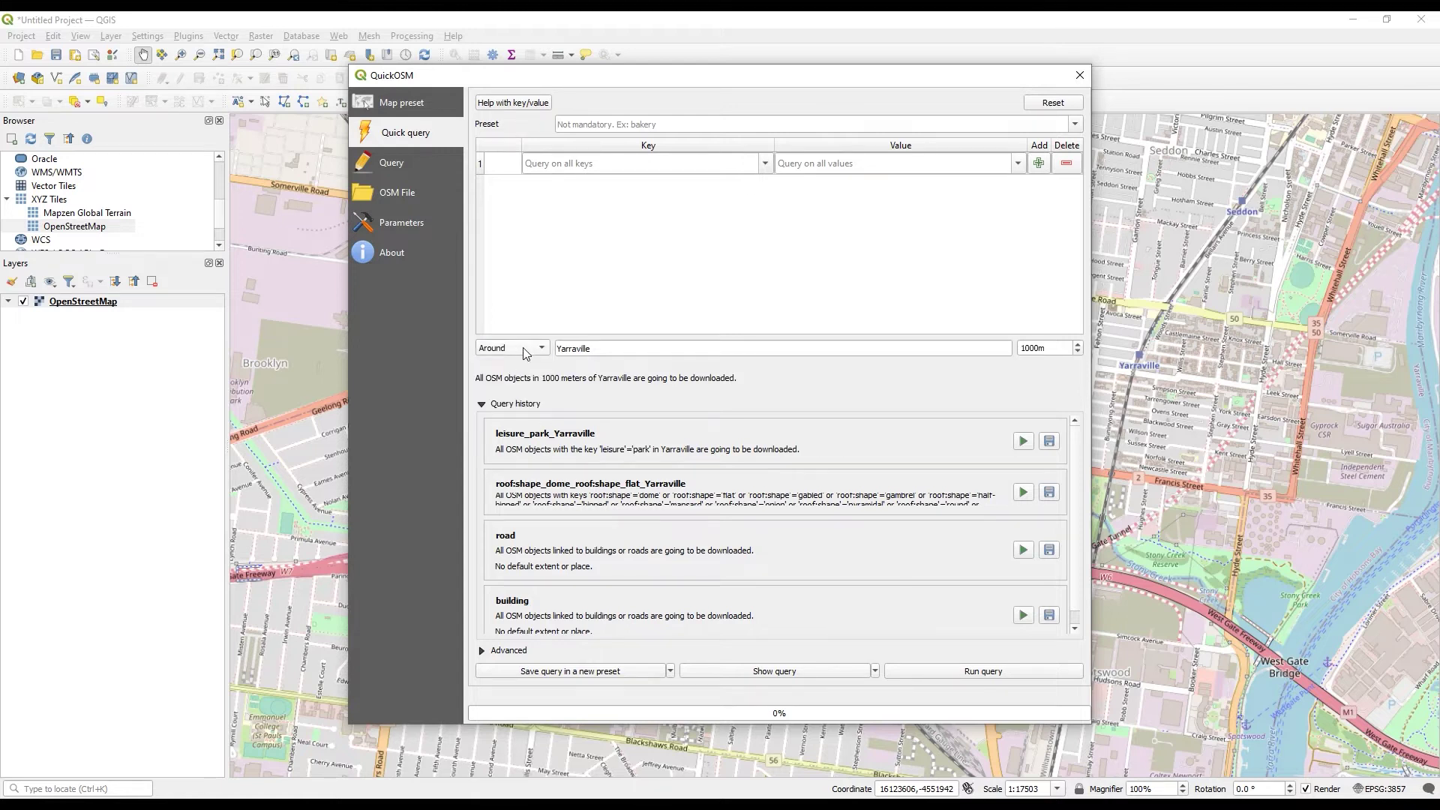
{"action": "left_click", "coordinate": [671, 347]}
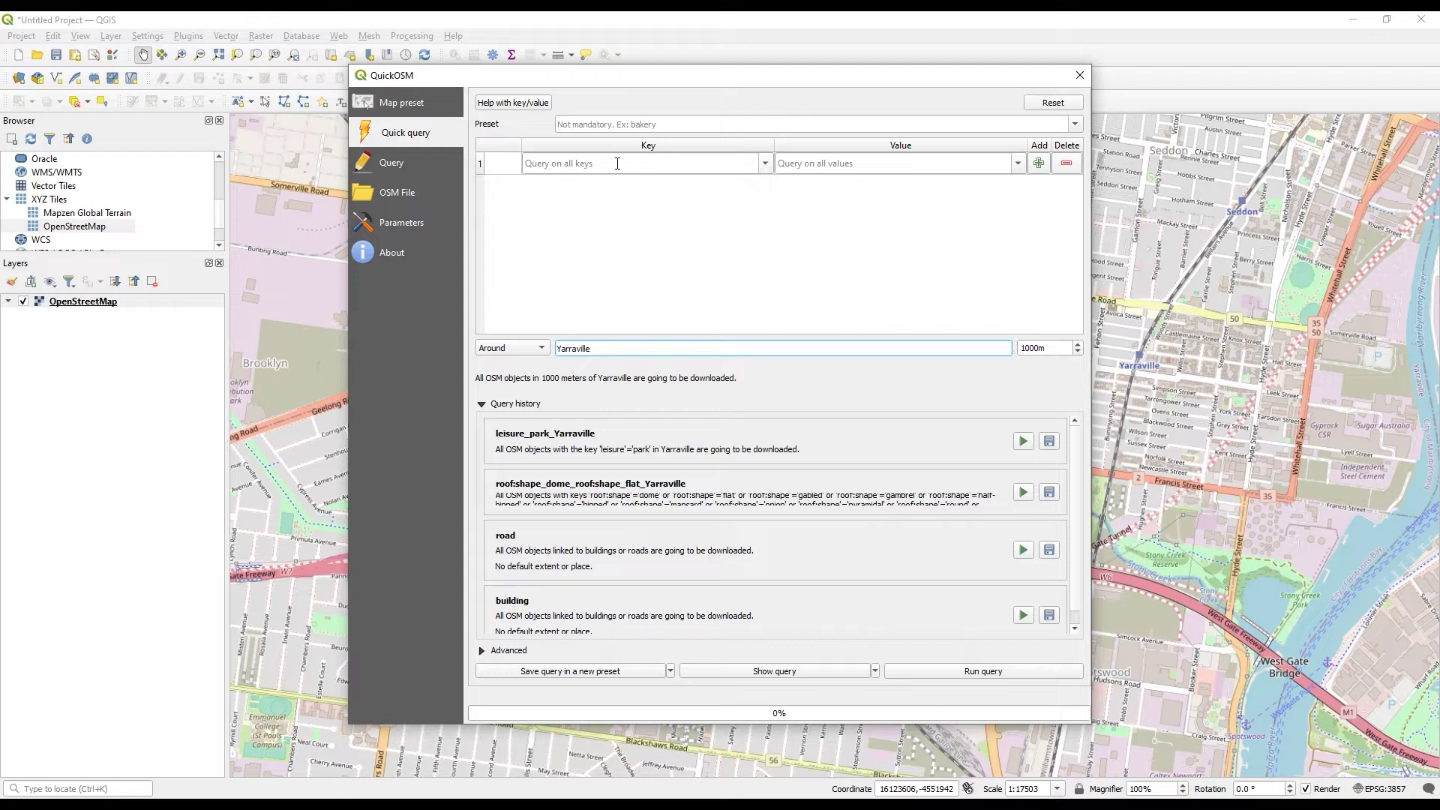
{"action": "left_click", "coordinate": [598, 125]}
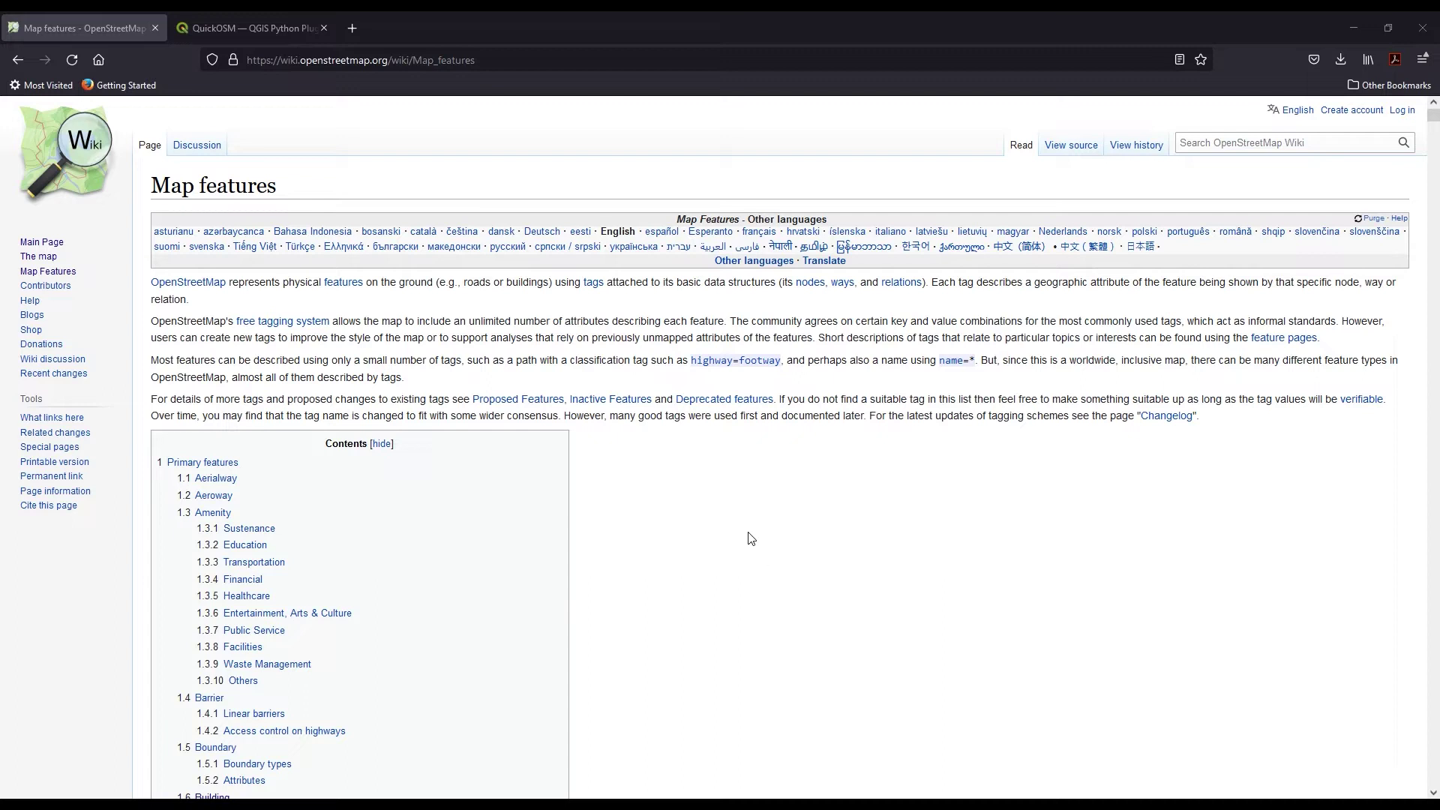
- Scroll through the OSM wiki Map features contents and Primary features tables
{"action": "scroll", "coordinate": [773, 541], "scroll_direction": "down", "scroll_amount": 5}
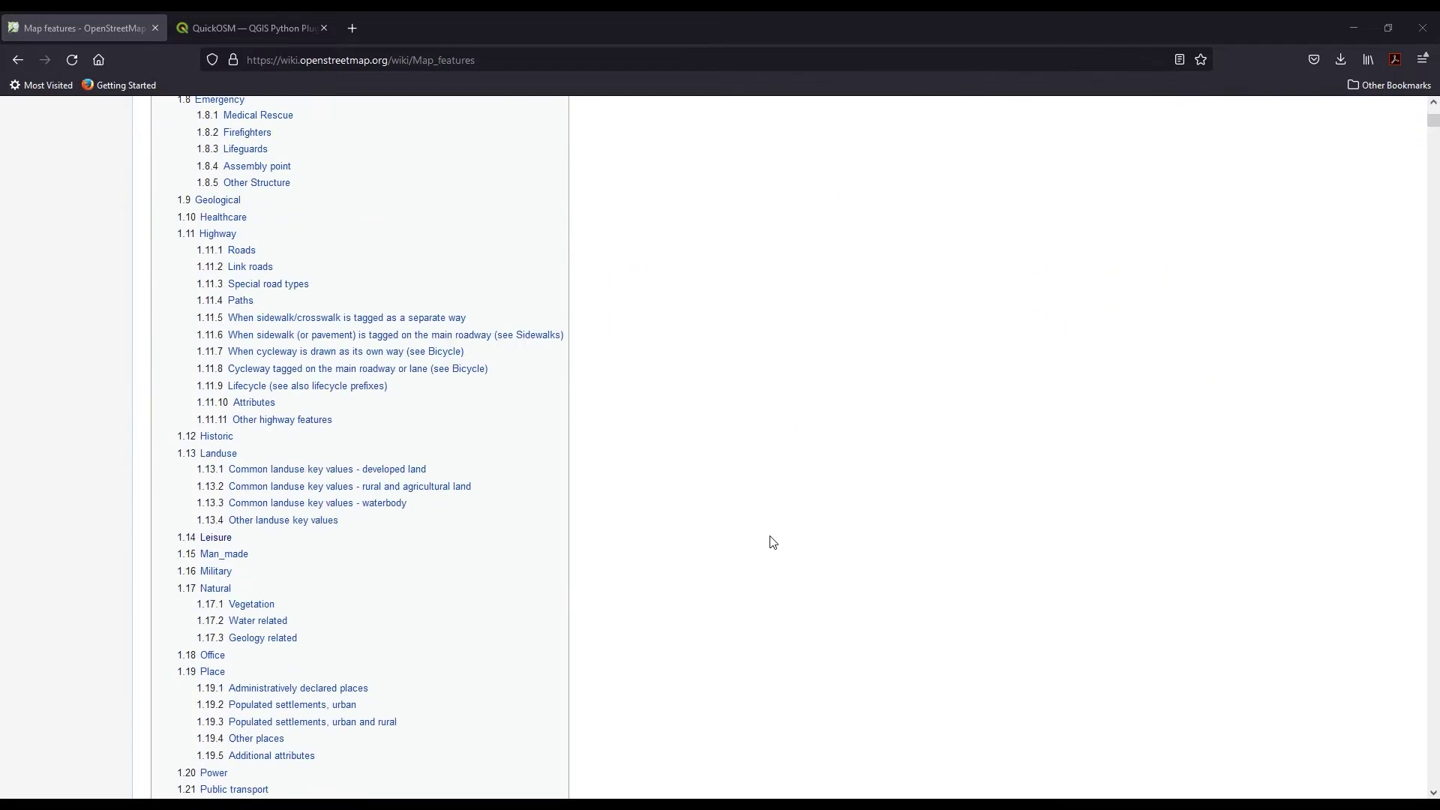
{"action": "scroll", "coordinate": [776, 525], "scroll_direction": "down", "scroll_amount": 20}
{"action": "scroll", "coordinate": [772, 514], "scroll_direction": "up", "scroll_amount": 5}
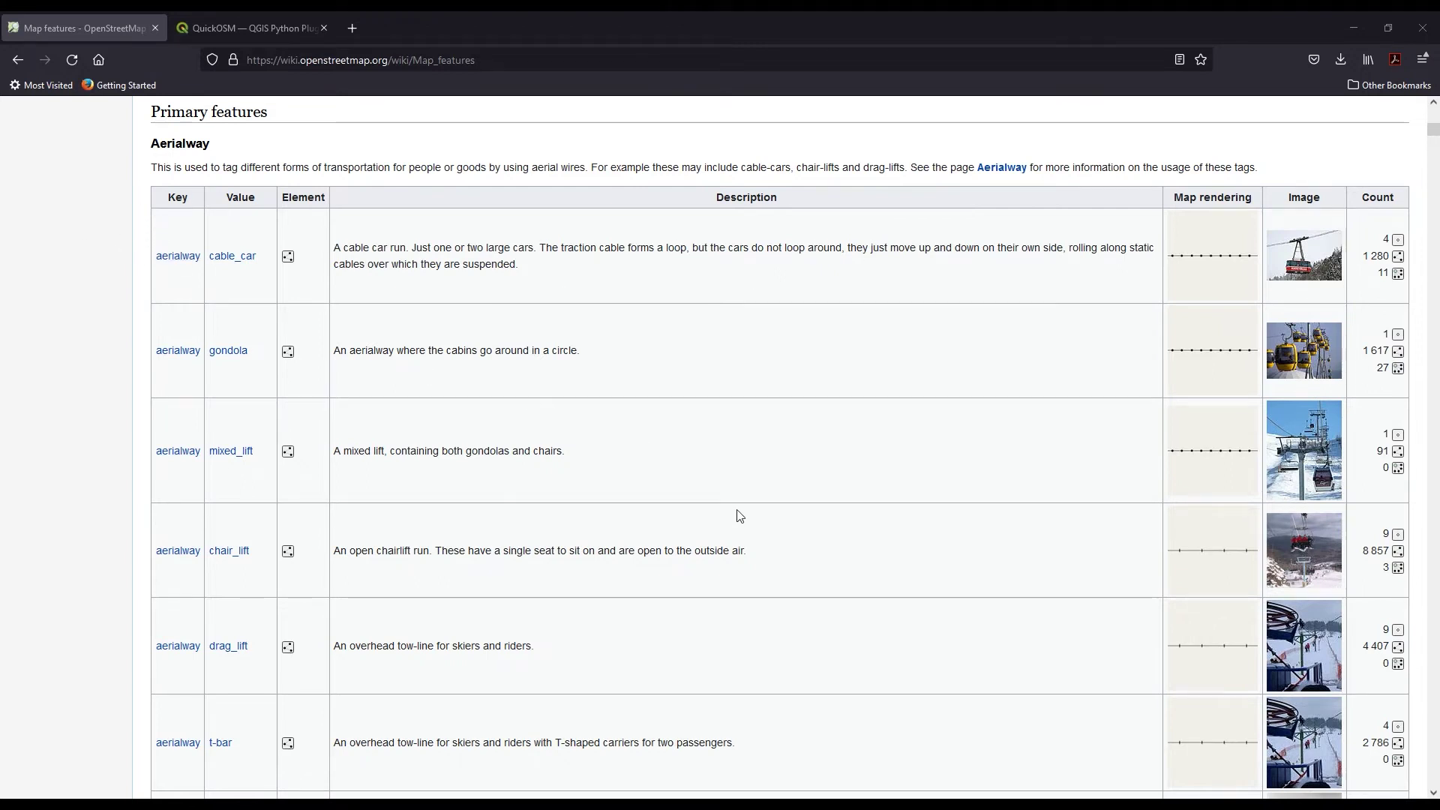
{"action": "scroll", "coordinate": [737, 516], "scroll_direction": "up", "scroll_amount": 10}
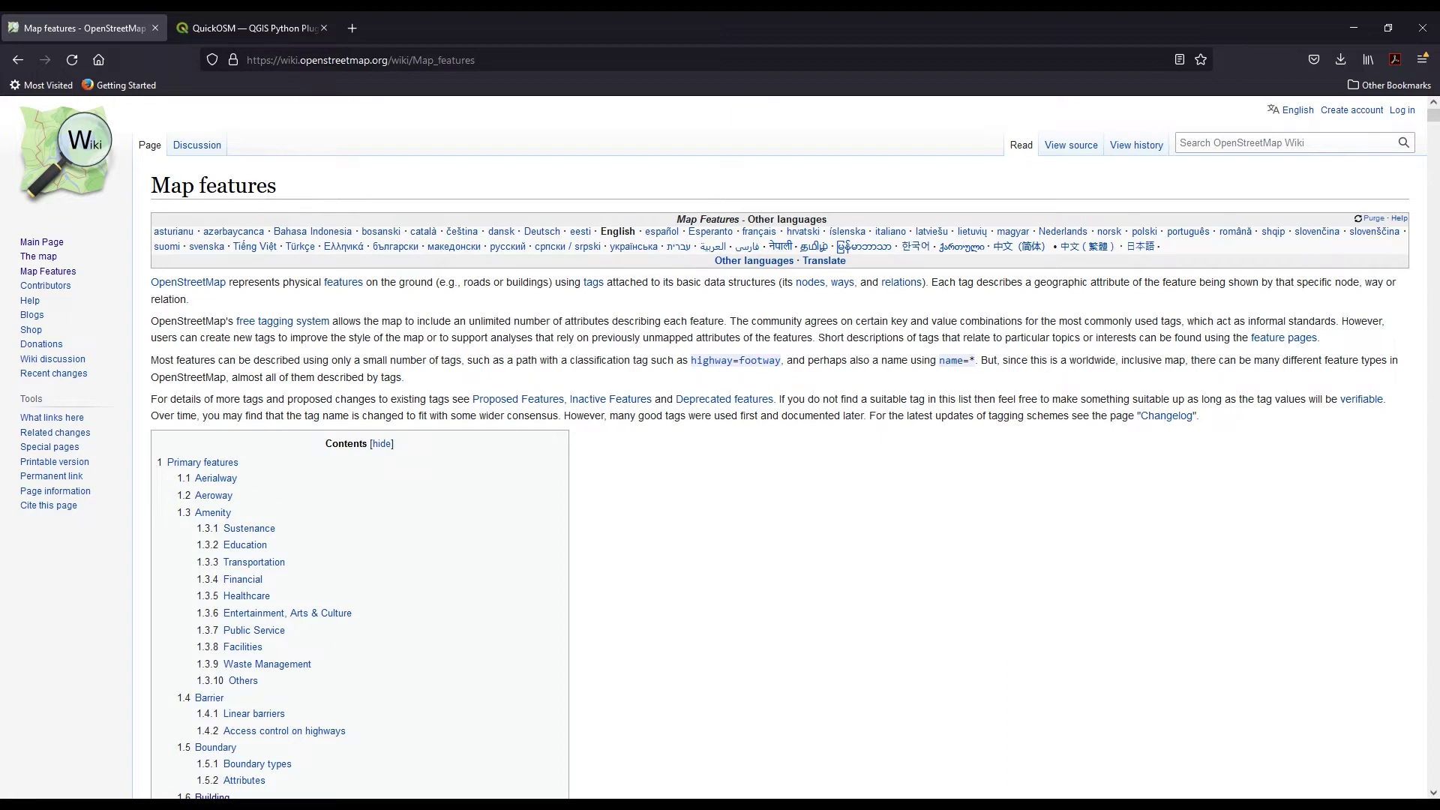
{"action": "scroll", "coordinate": [652, 653], "scroll_direction": "down", "scroll_amount": 10}
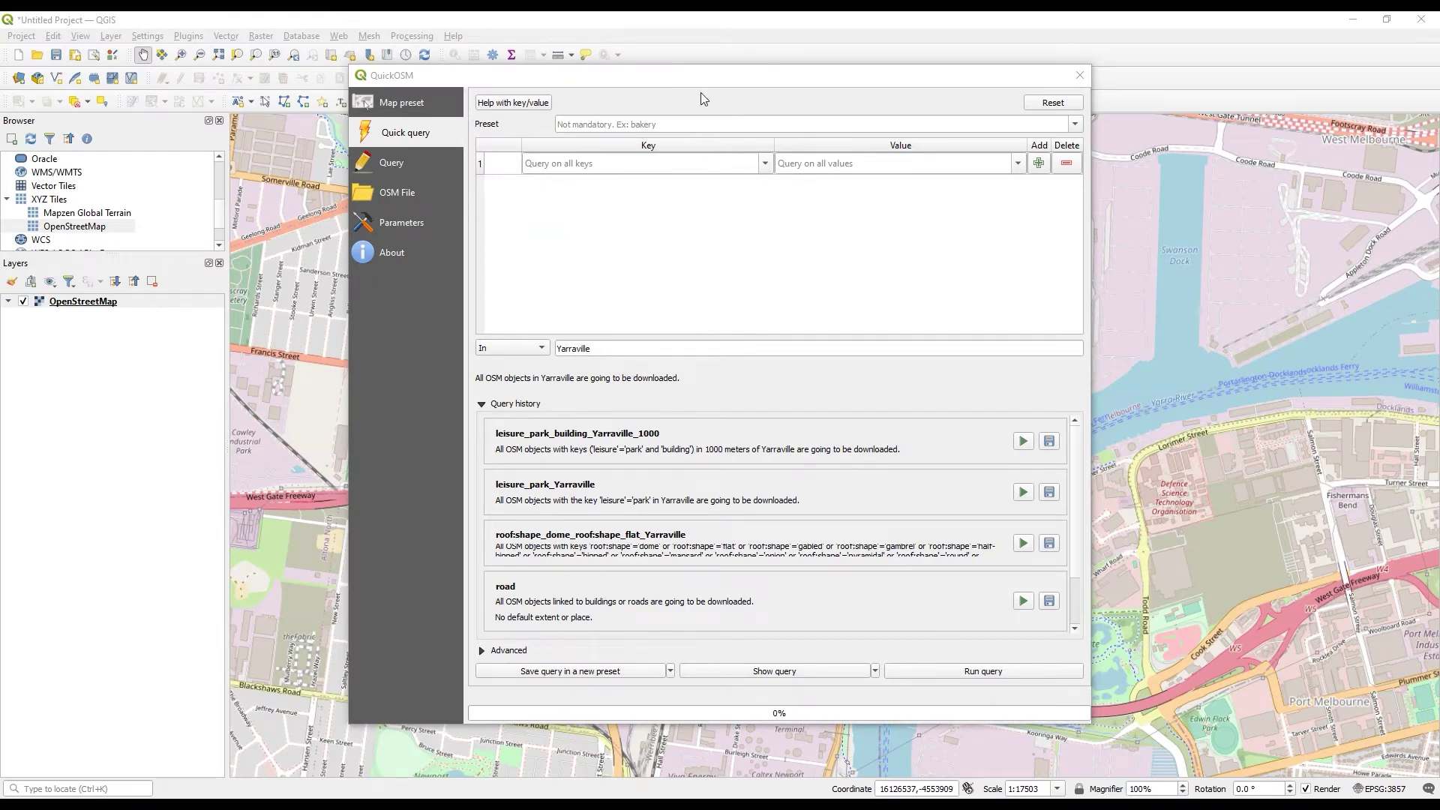
- Apply the Land use/Park preset (leisure=park) and run the Yarraville query
{"action": "left_click_drag", "start_coordinate": [701, 85], "coordinate": [690, 87]}
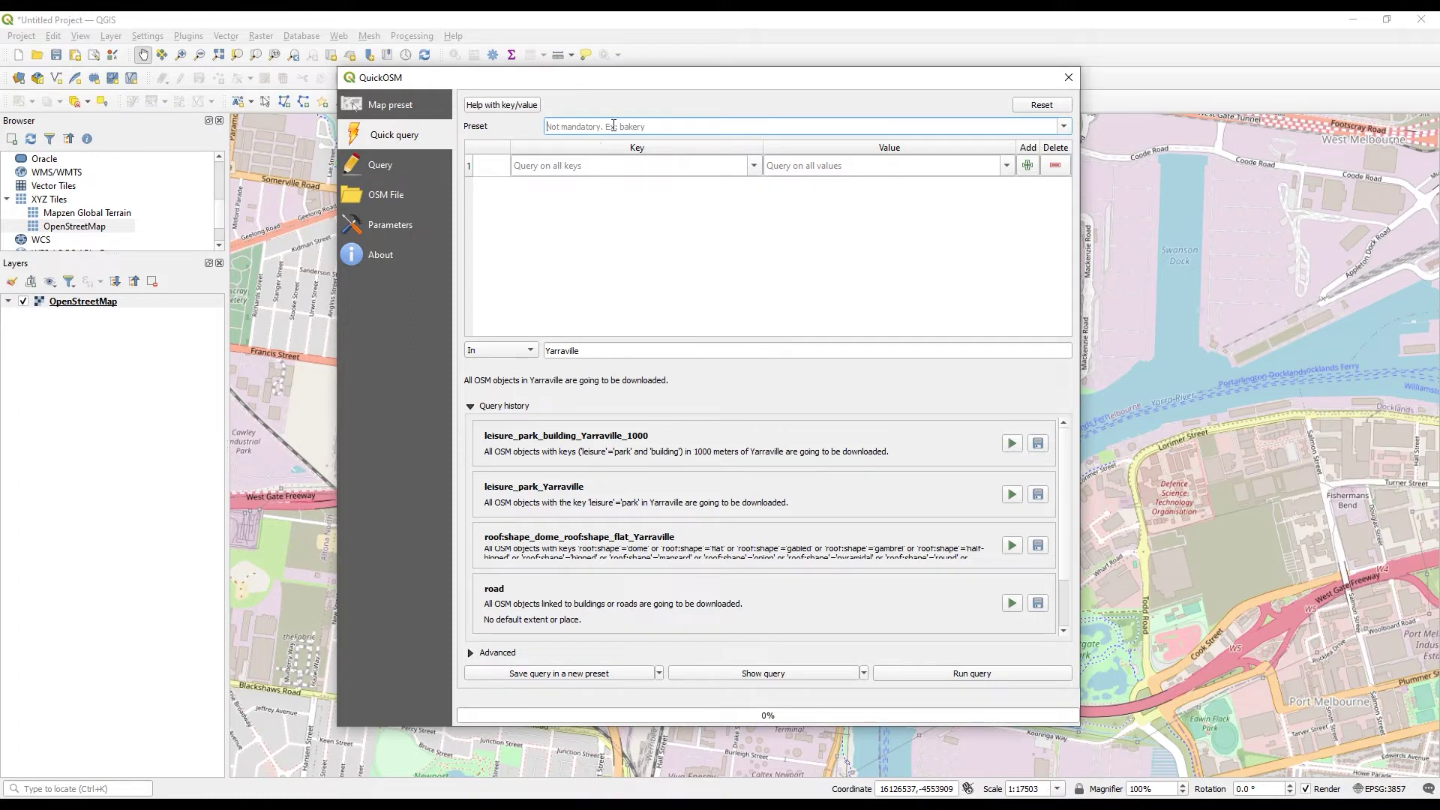
{"action": "type", "text": "Park"}
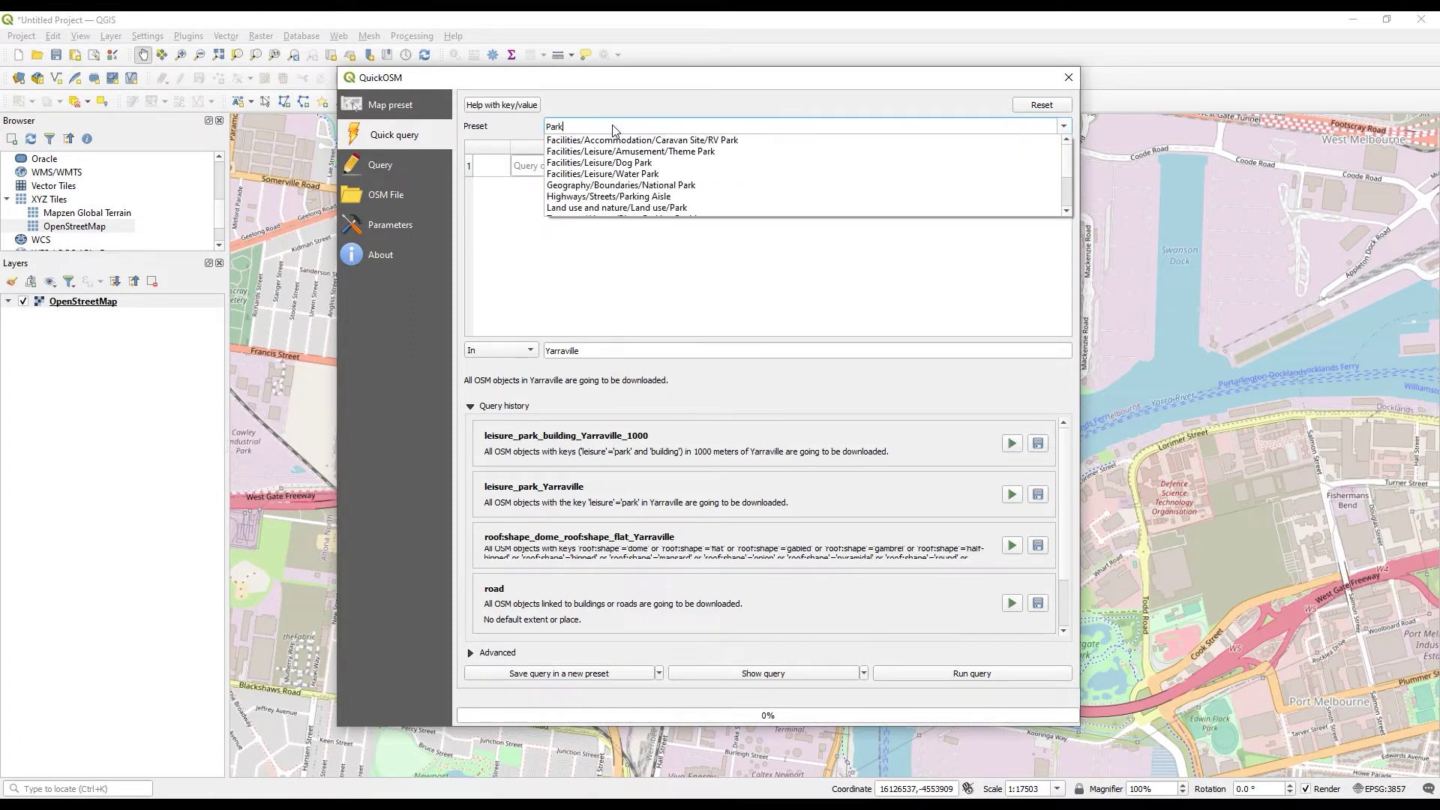
{"action": "left_click", "coordinate": [642, 210]}
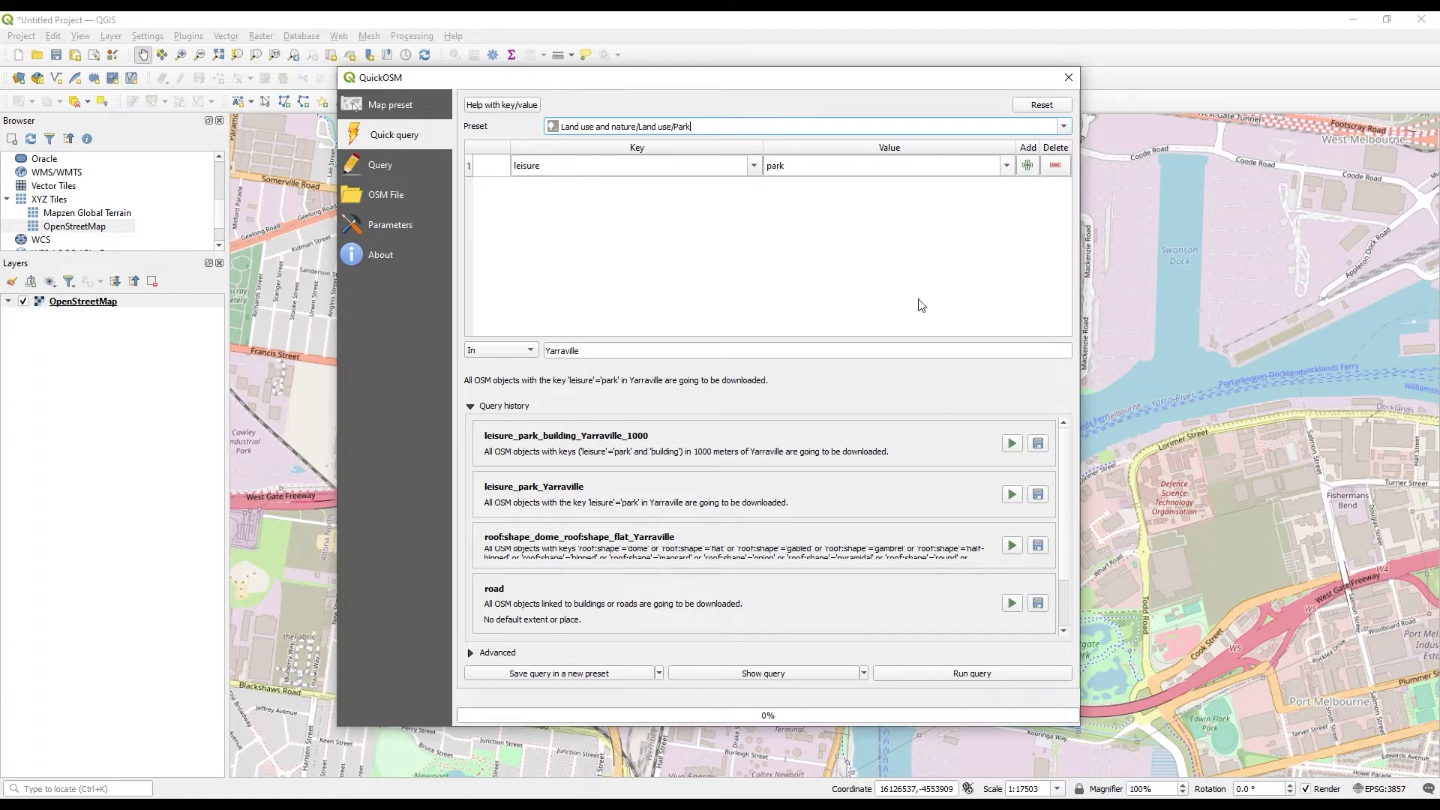
{"action": "left_click", "coordinate": [943, 676]}
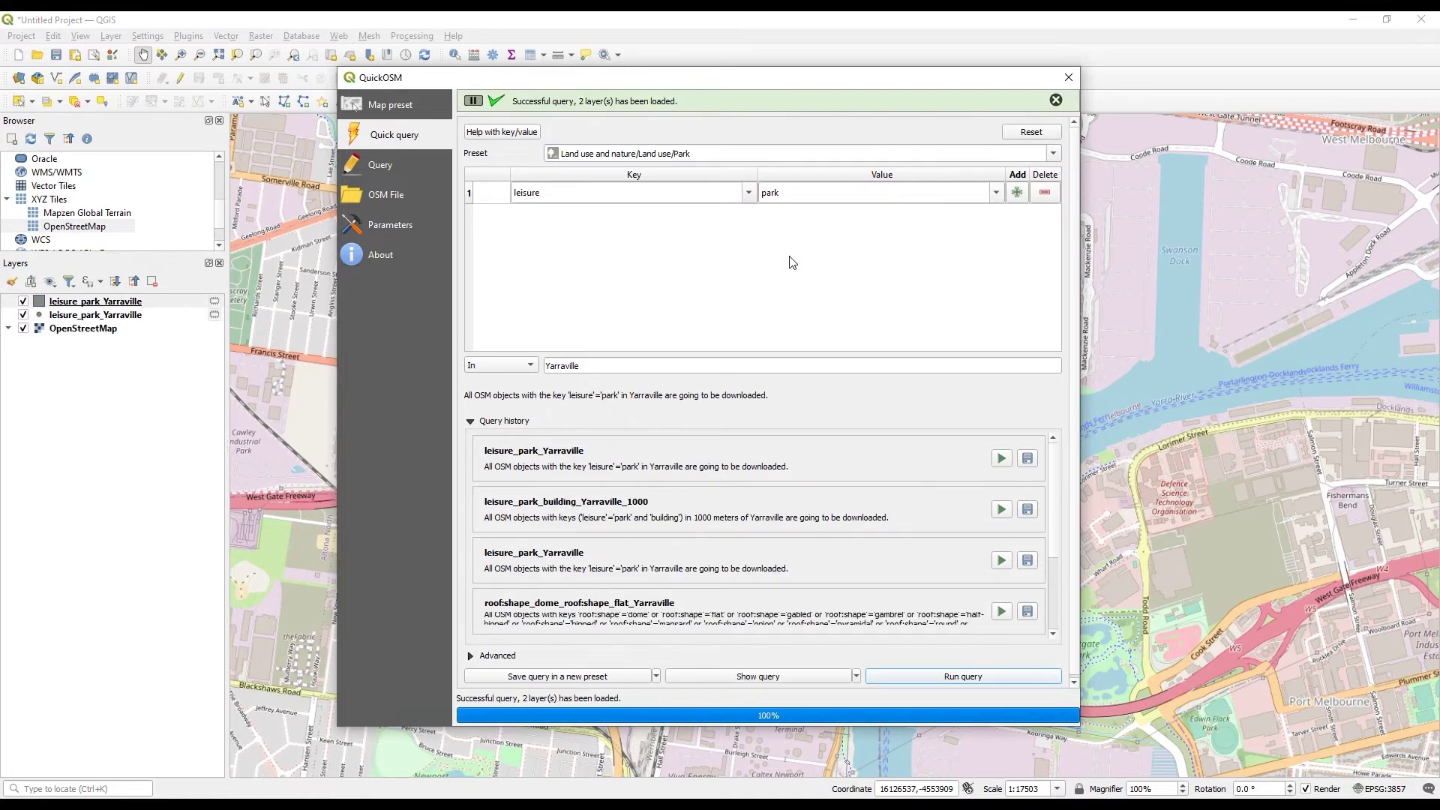
- Close QuickOSM and pan around the map to inspect the downloaded Yarraville park polygons
{"action": "left_click", "coordinate": [1070, 78]}
{"action": "left_click_drag", "start_coordinate": [381, 351], "coordinate": [473, 383]}
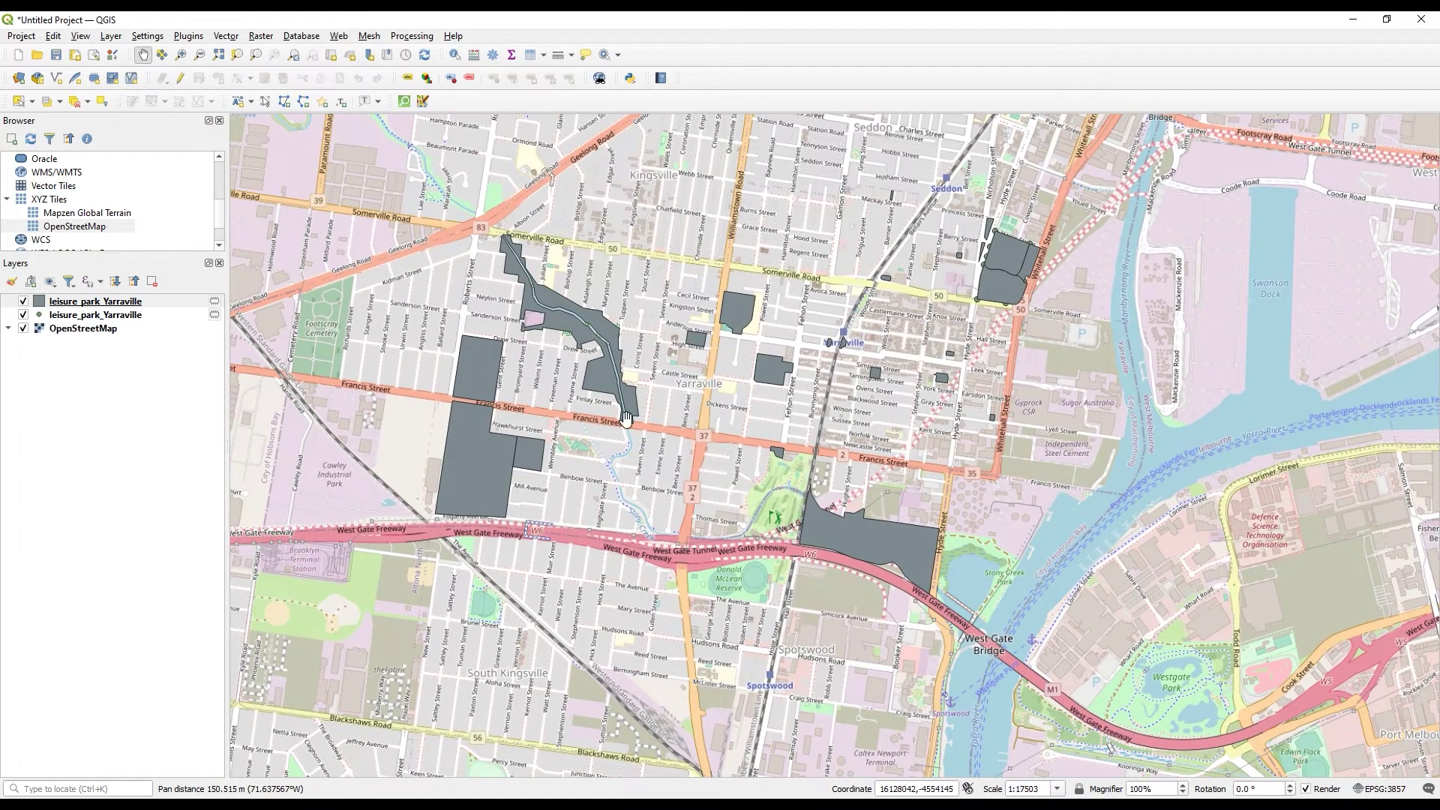
{"action": "left_click_drag", "start_coordinate": [626, 418], "coordinate": [649, 442]}
{"action": "scroll", "coordinate": [688, 383], "scroll_direction": "up", "scroll_amount": 1}
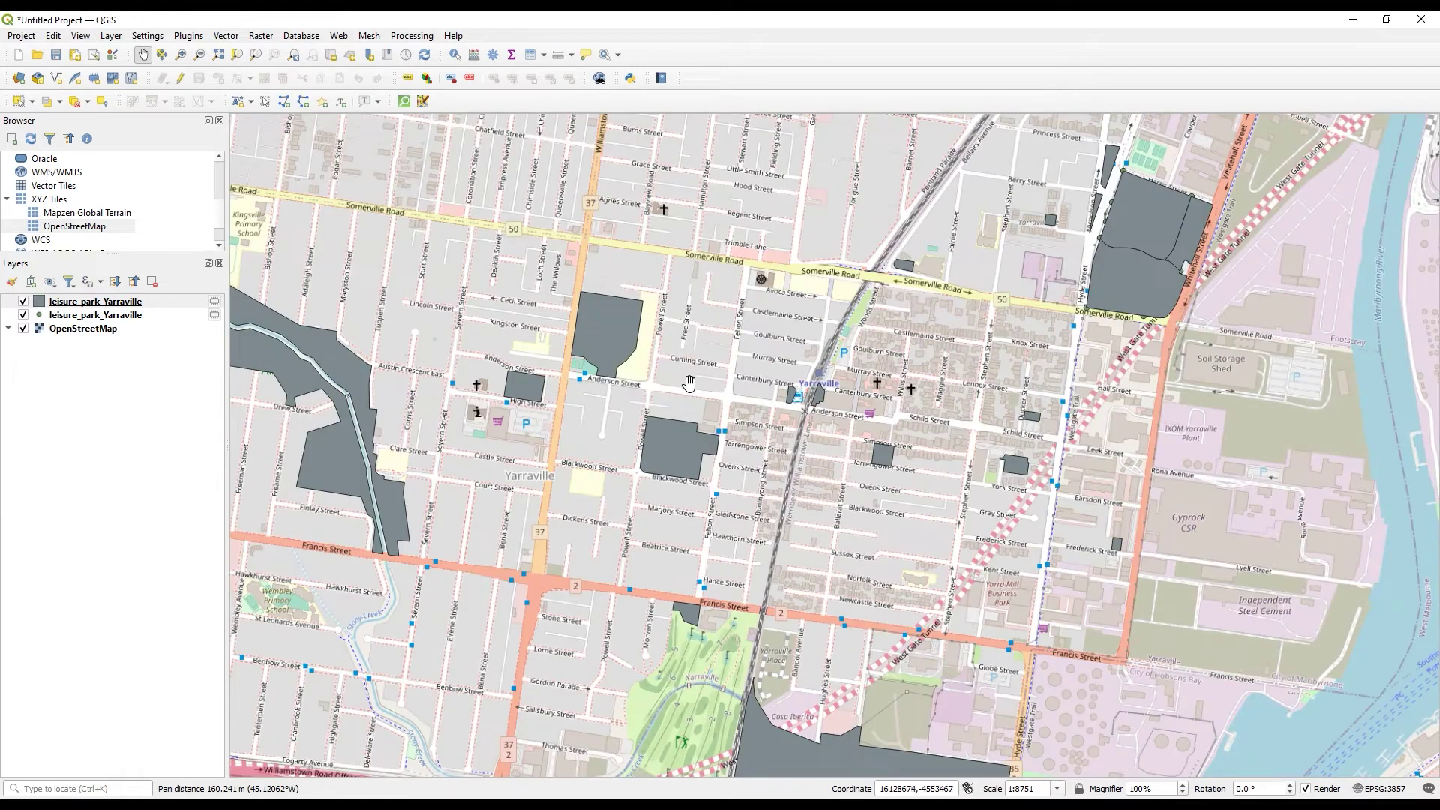
{"action": "scroll", "coordinate": [689, 383], "scroll_direction": "down", "scroll_amount": 1}
{"action": "left_click_drag", "start_coordinate": [689, 384], "coordinate": [729, 388]}
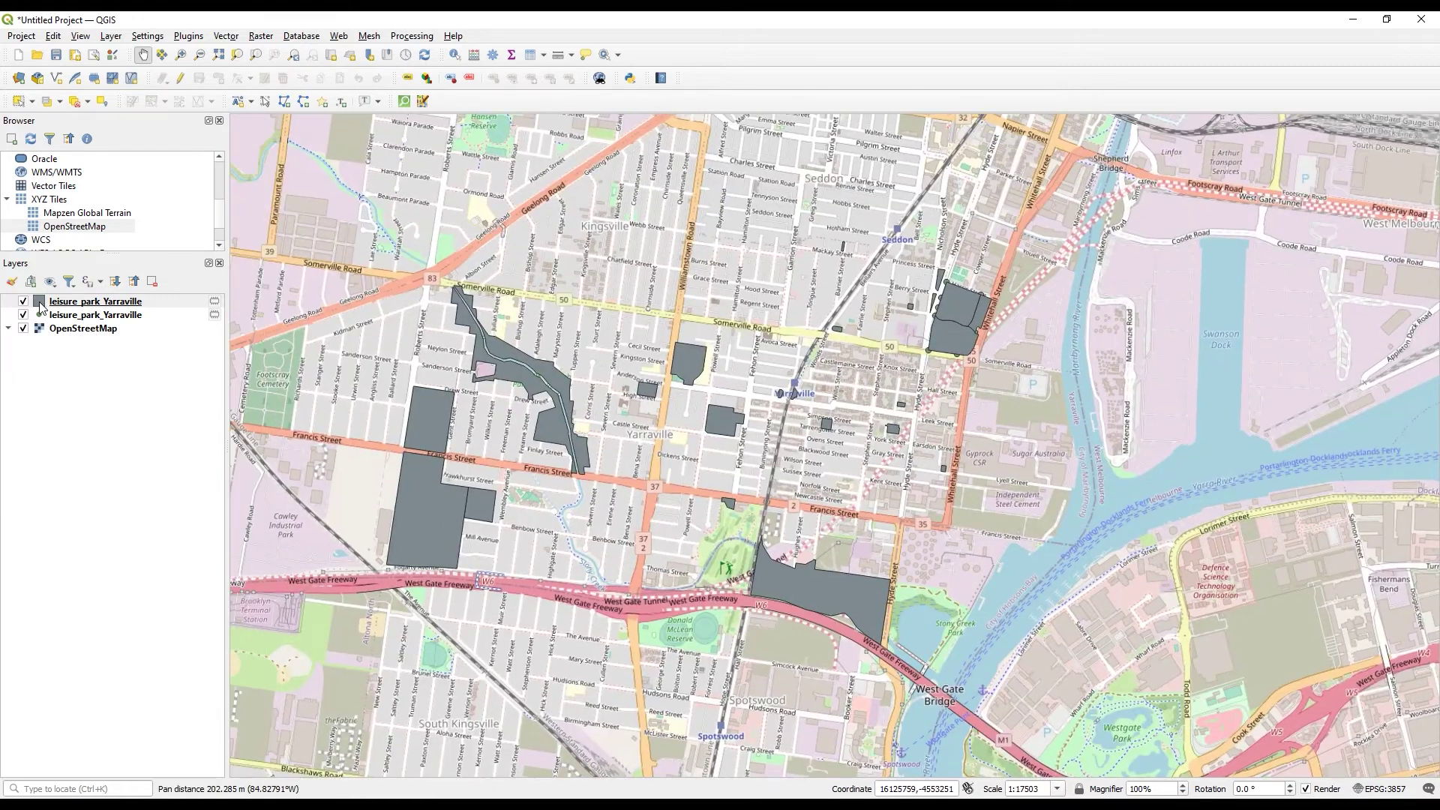
{"action": "right_click", "coordinate": [79, 308]}
{"action": "left_click", "coordinate": [814, 79]}
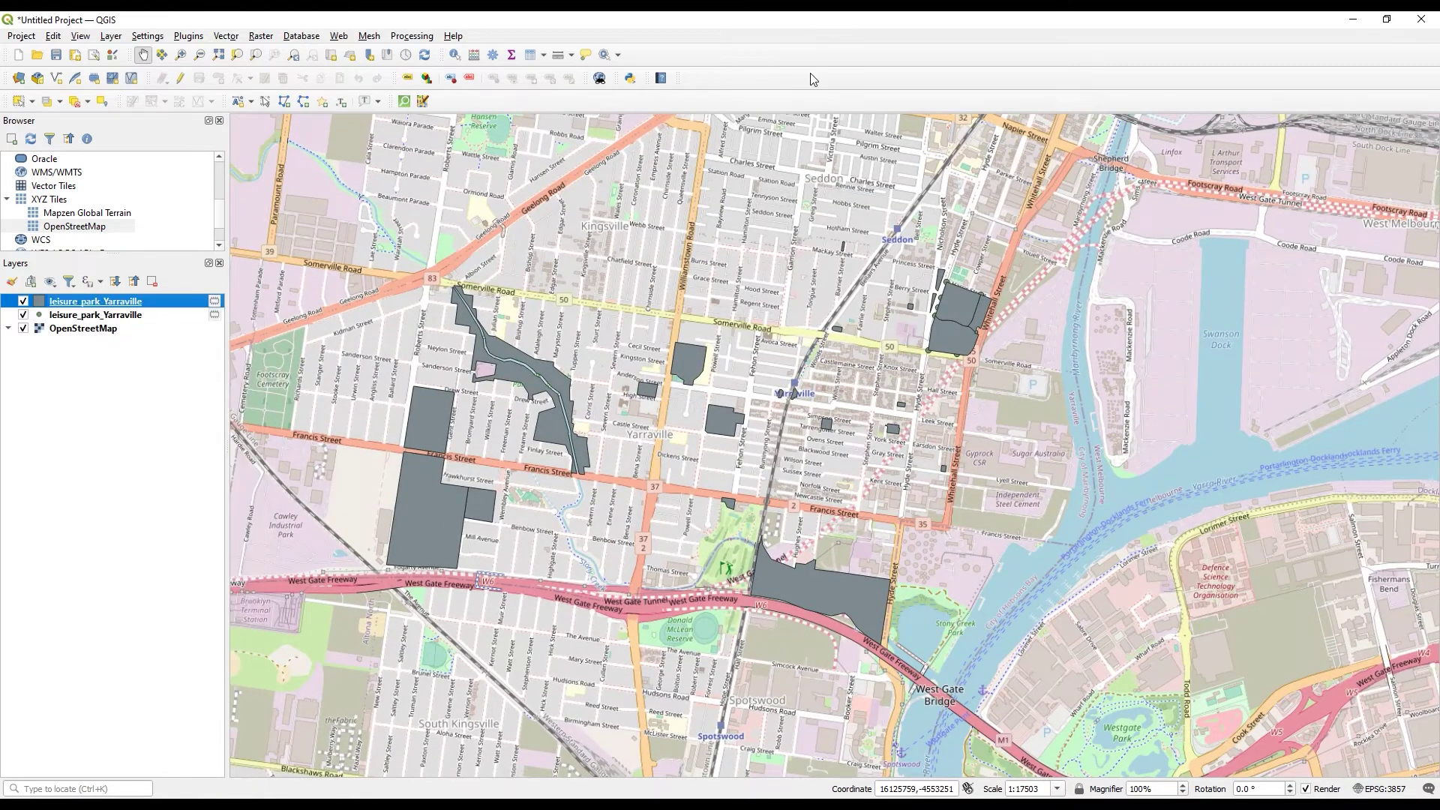
{"action": "left_click_drag", "start_coordinate": [731, 434], "coordinate": [795, 405]}
{"action": "scroll", "coordinate": [791, 420], "scroll_direction": "down", "scroll_amount": 1}
{"action": "scroll", "coordinate": [790, 437], "scroll_direction": "up", "scroll_amount": 1}
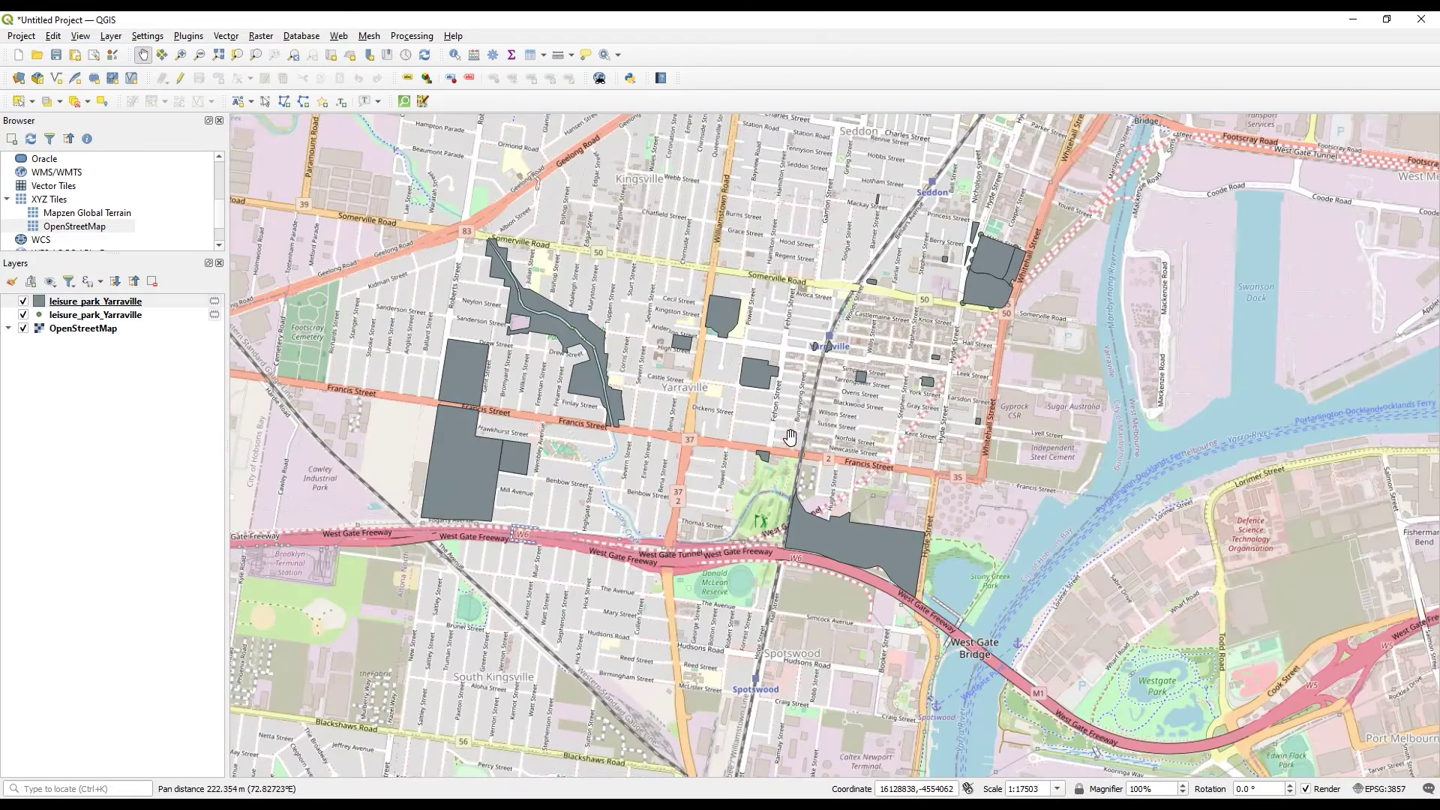
{"action": "left_click_drag", "start_coordinate": [678, 382], "coordinate": [718, 420]}
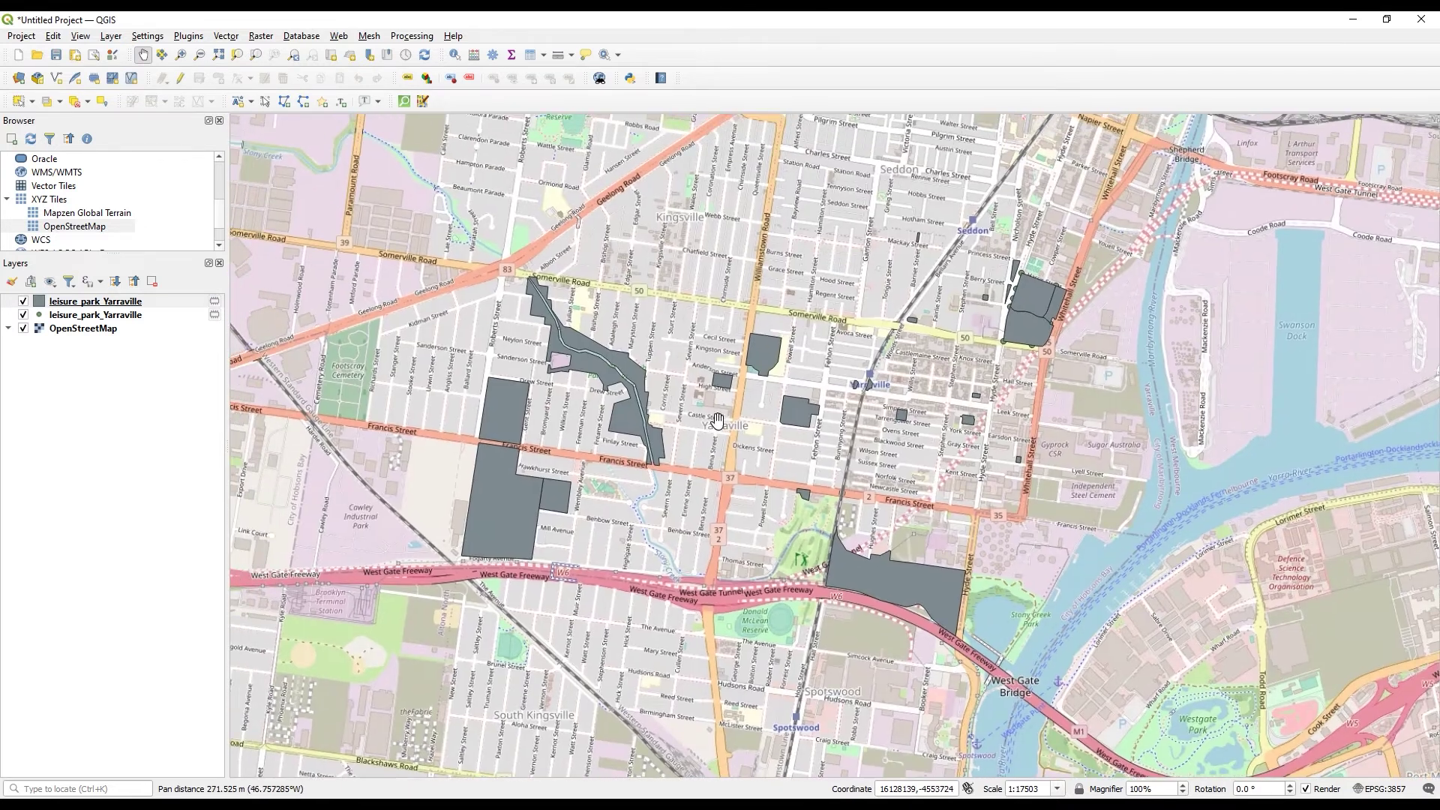
{"action": "right_click", "coordinate": [84, 303]}
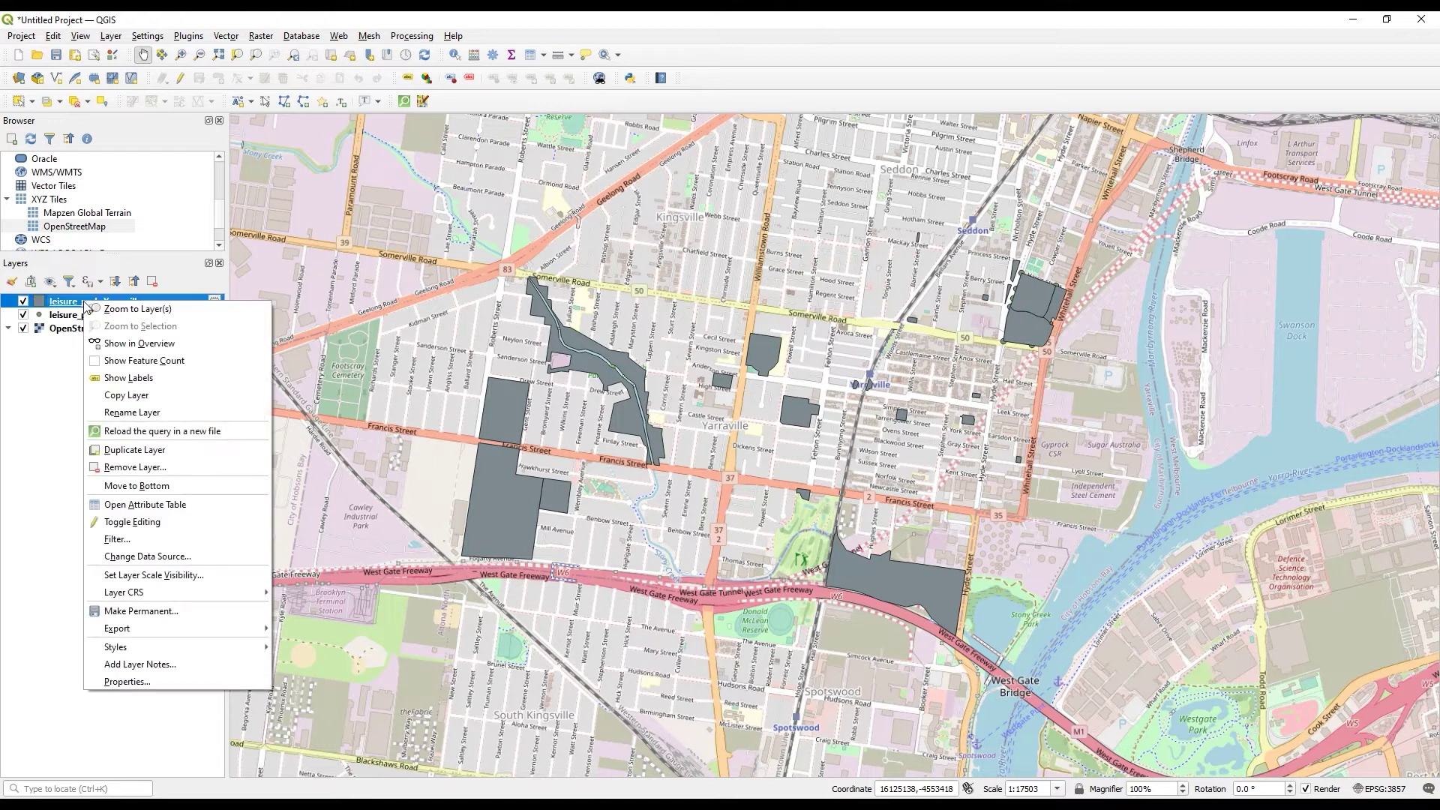
{"action": "left_click", "coordinate": [149, 507]}
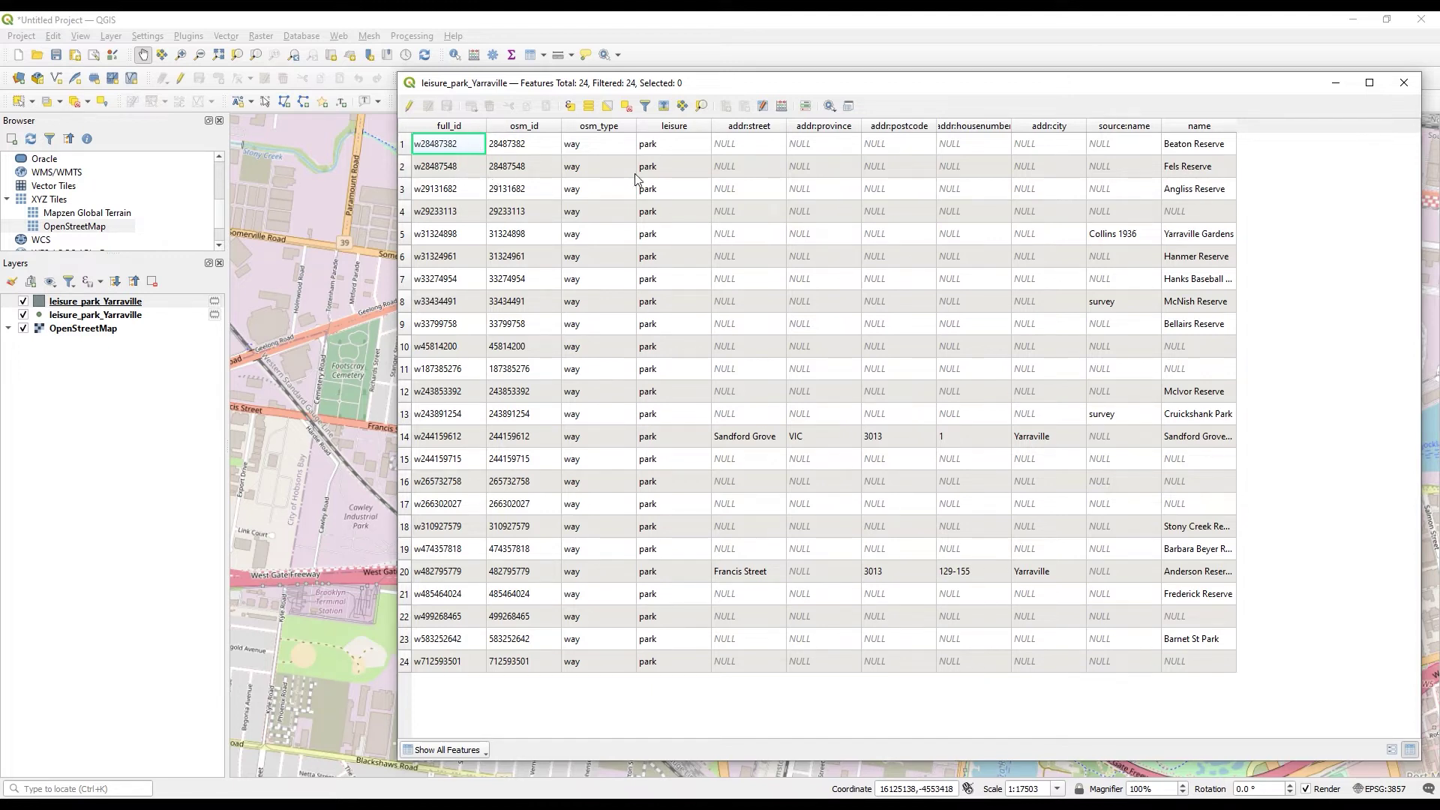
{"action": "left_click_drag", "start_coordinate": [932, 83], "coordinate": [728, 88]}
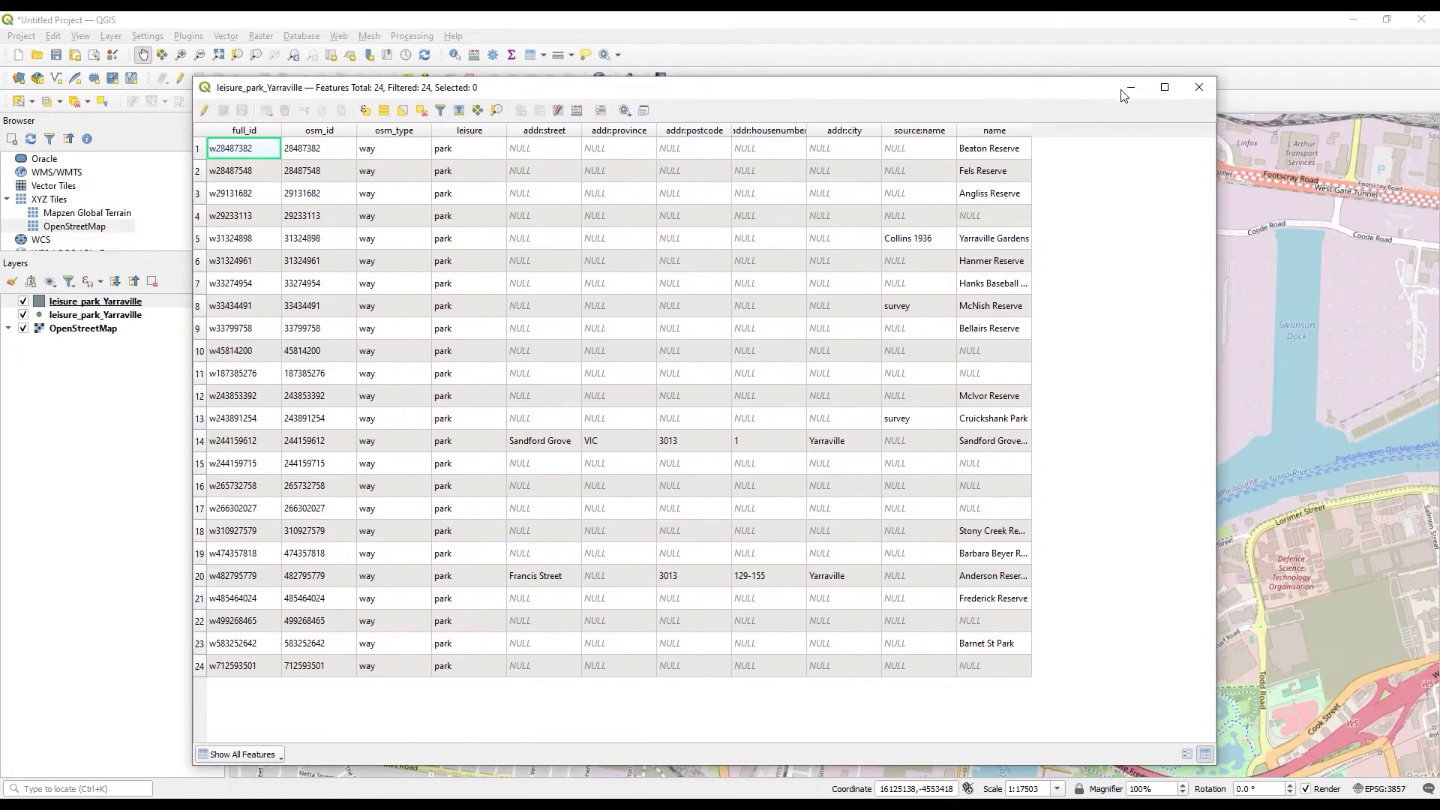
{"action": "left_click", "coordinate": [1198, 88]}
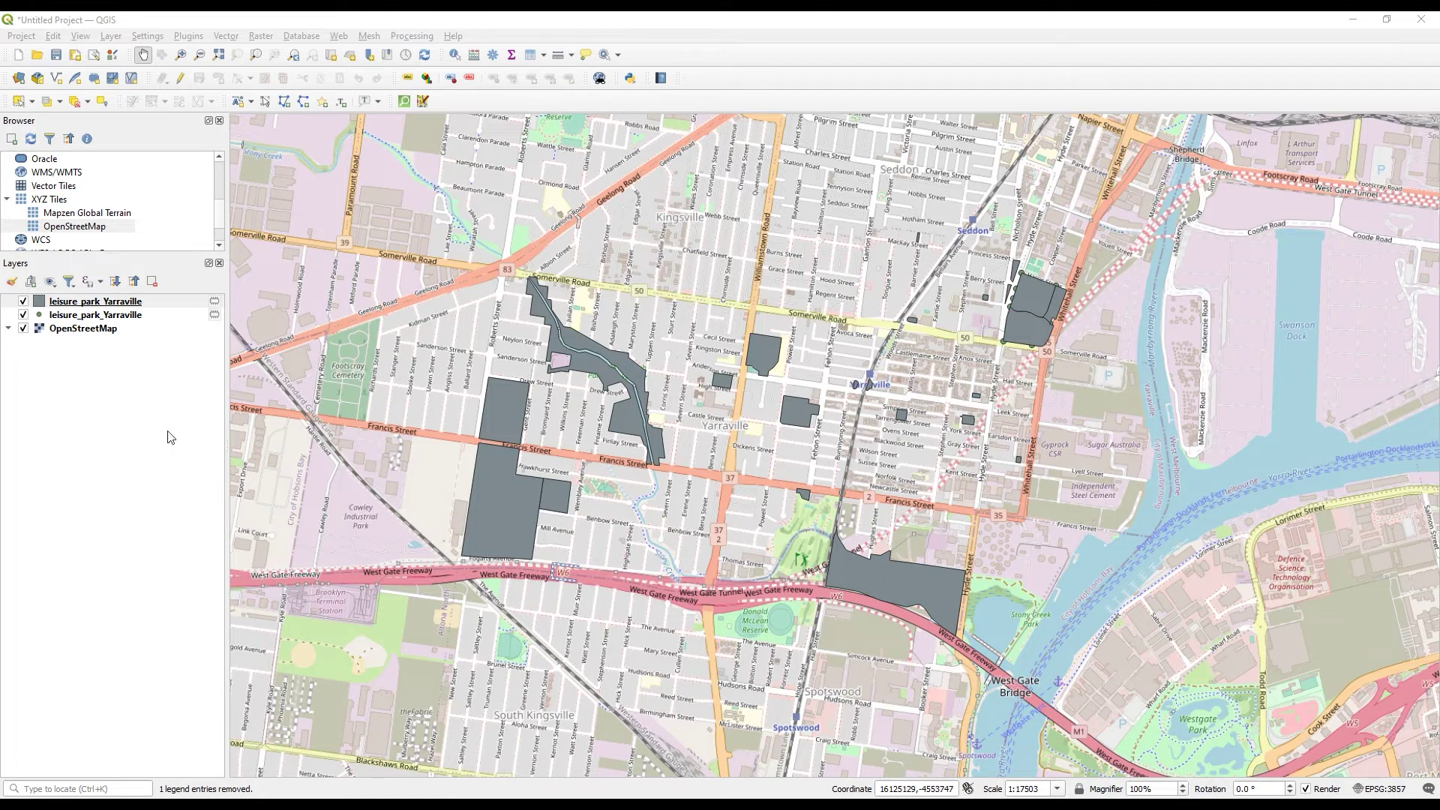
- Open Save Features As for the leisure_park_Yarraville layer, keeping ESRI Shapefile format
{"action": "right_click", "coordinate": [102, 303]}
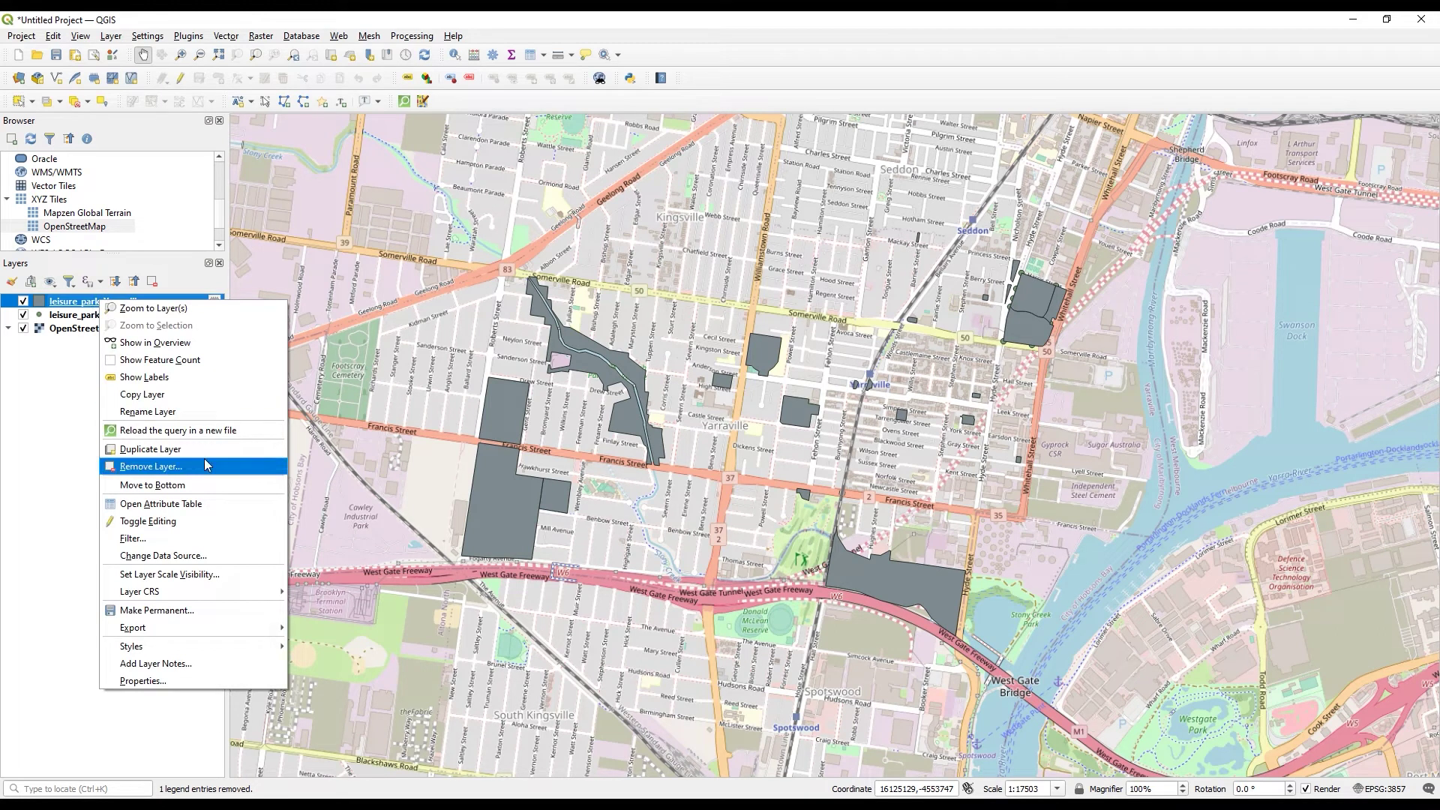
{"action": "mouse_move", "coordinate": [209, 625]}
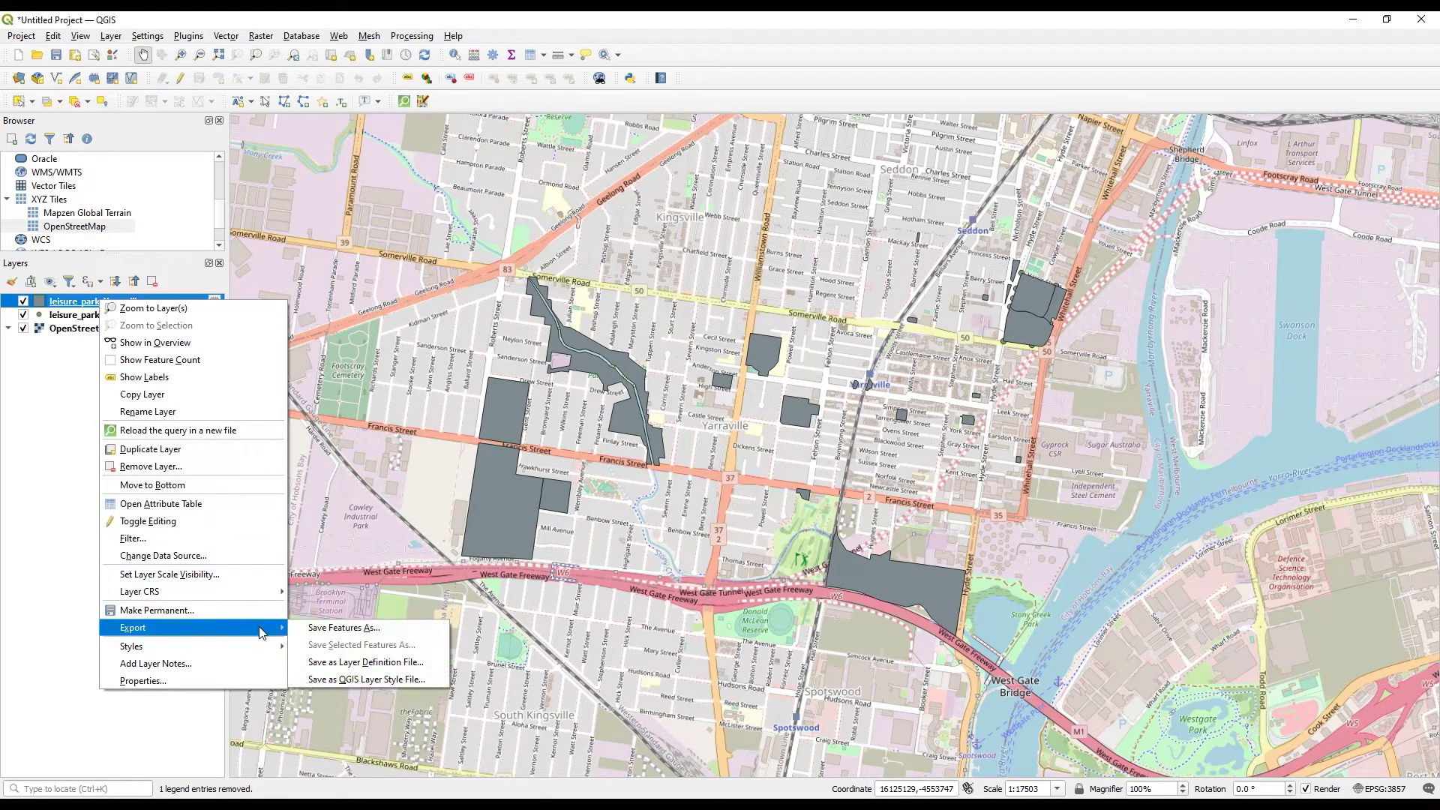
{"action": "left_click", "coordinate": [357, 633]}
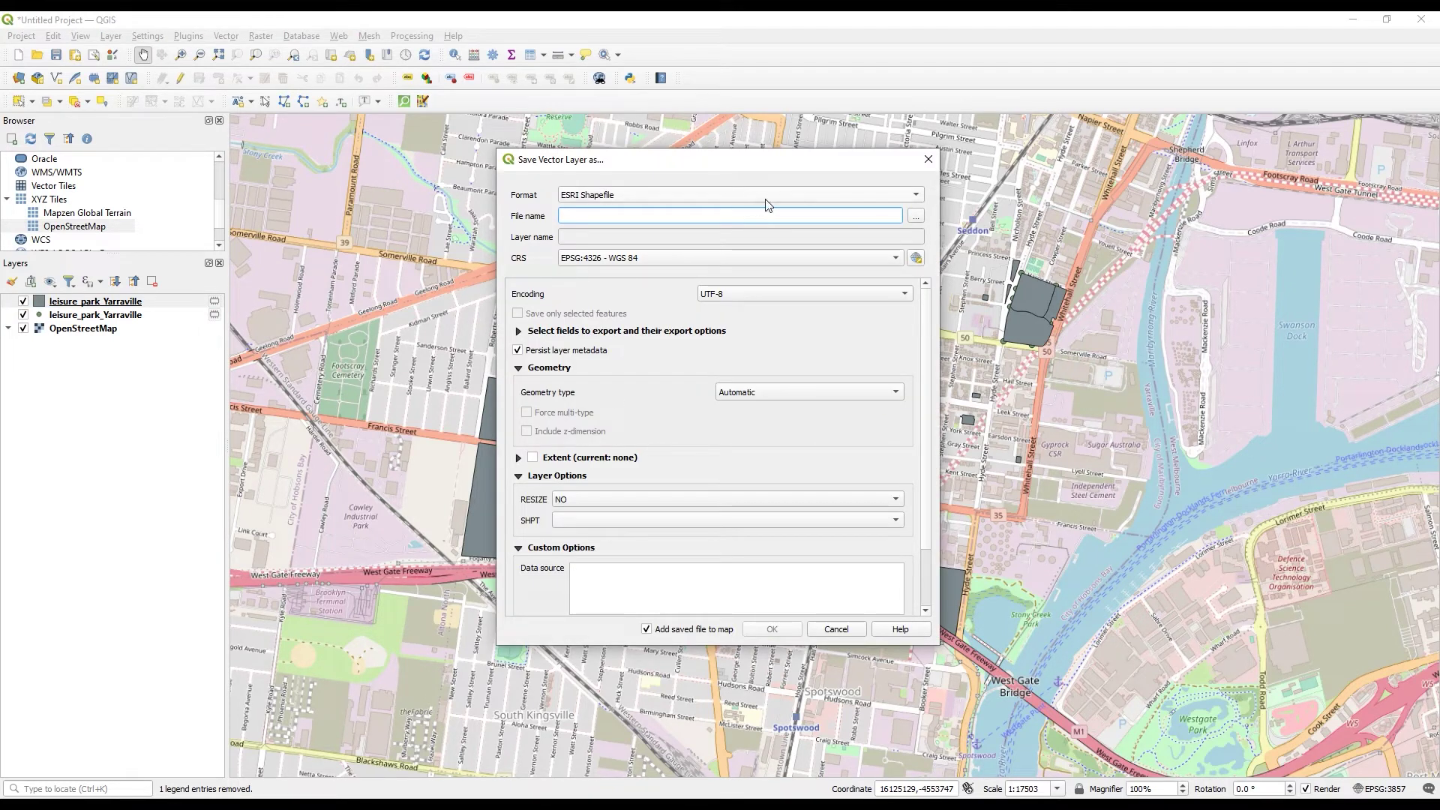
{"action": "left_click", "coordinate": [821, 193]}
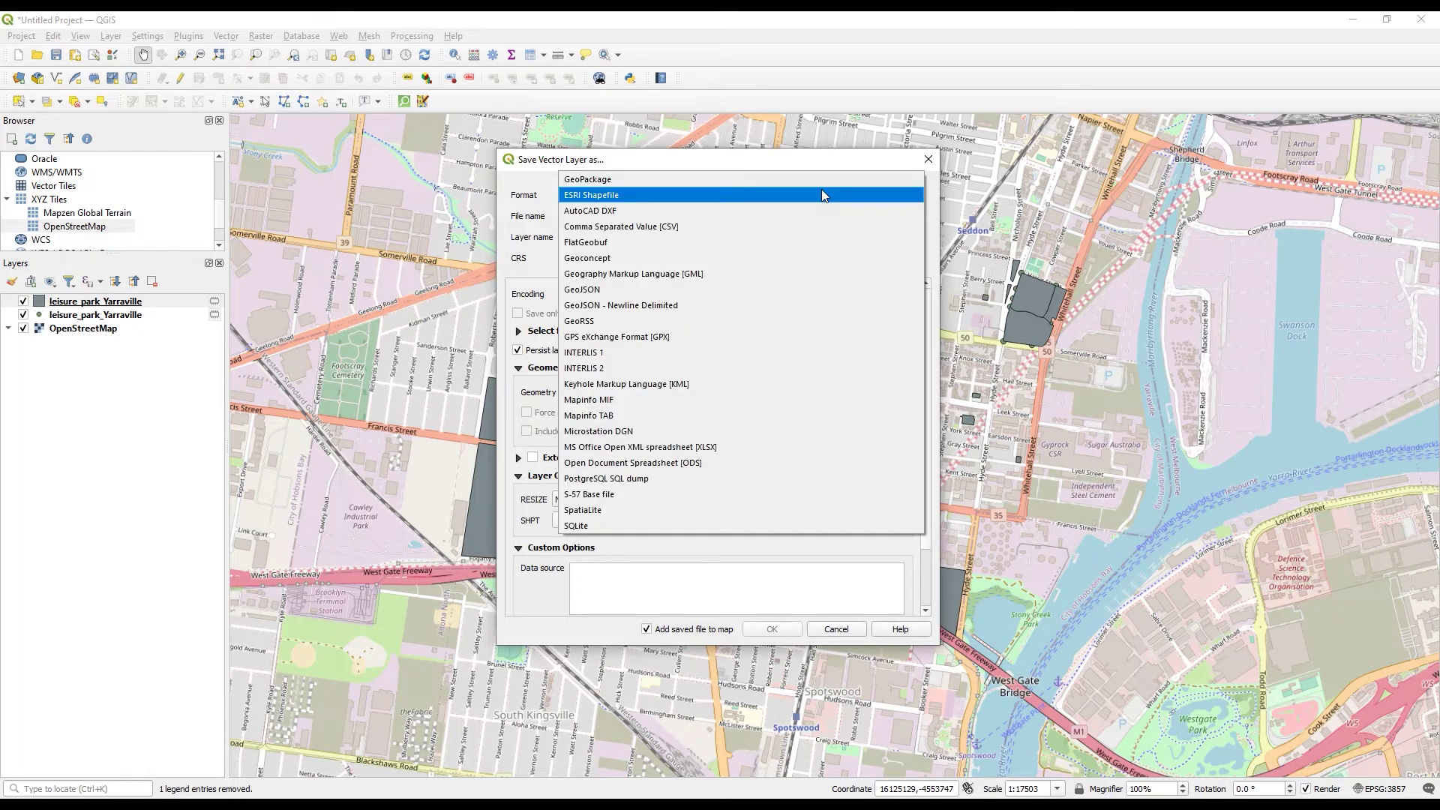
{"action": "left_click", "coordinate": [599, 198]}
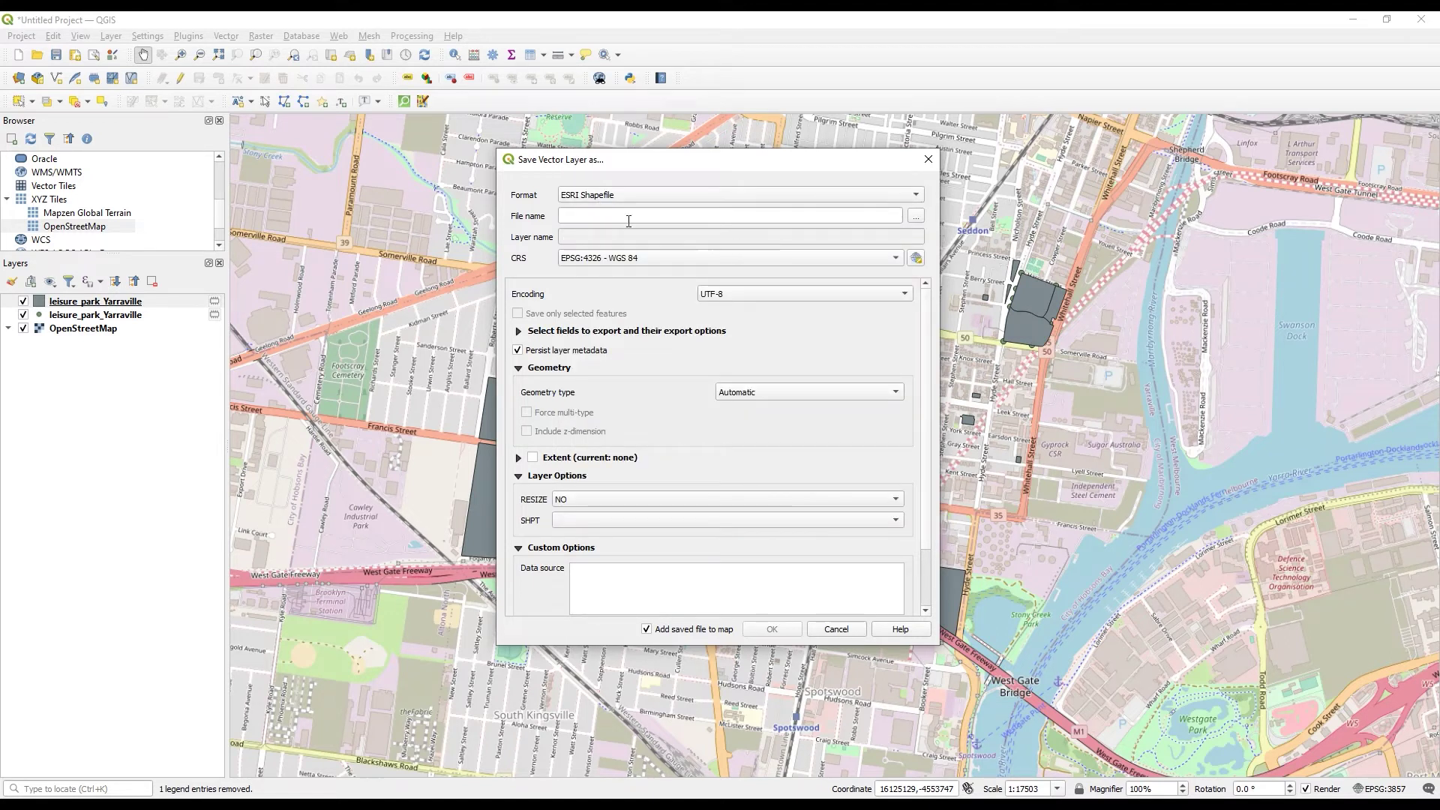
- Change the export CRS from WGS 84 to EPSG:28355 - GDA94 / MGA zone 55
{"action": "left_click", "coordinate": [916, 258]}
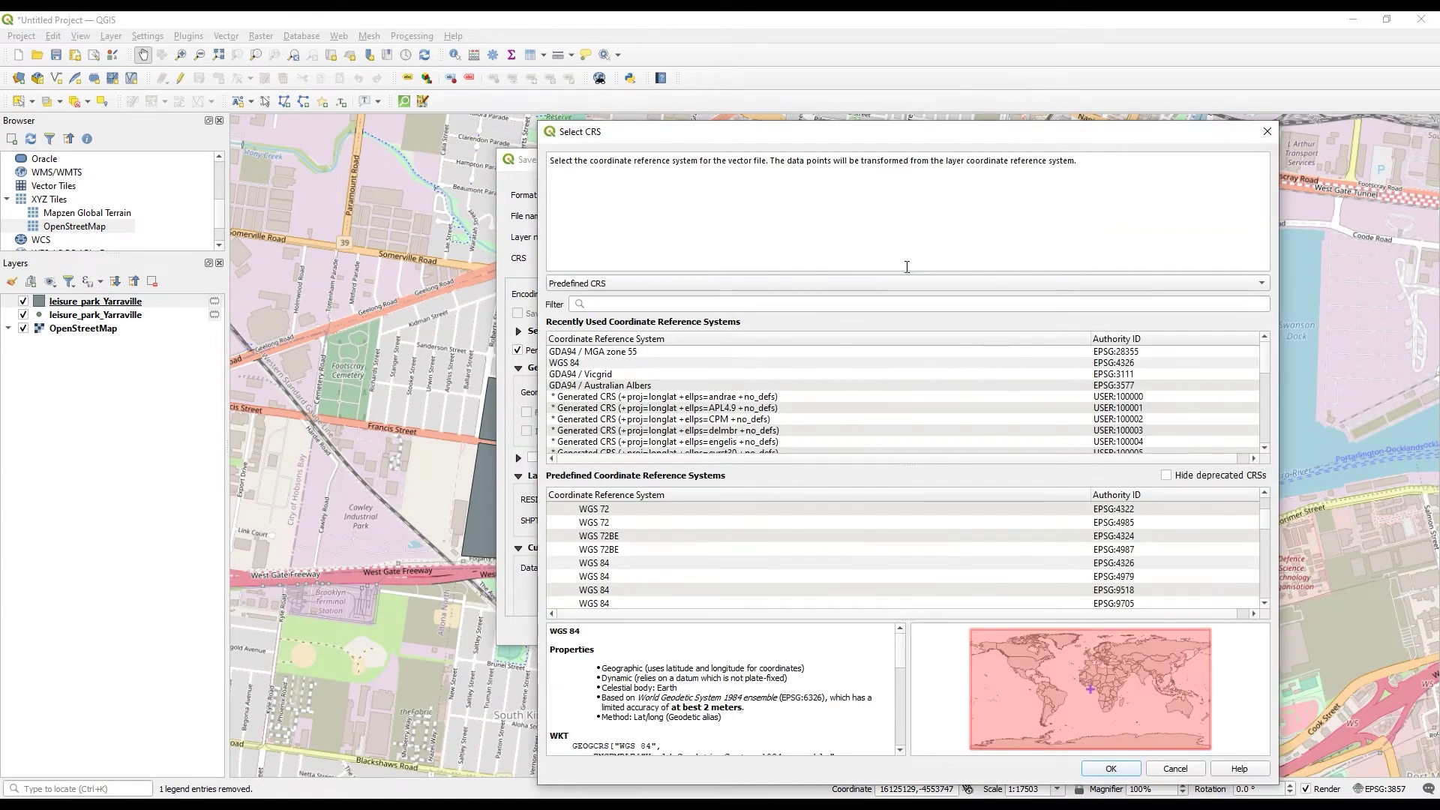
{"action": "left_click", "coordinate": [587, 352]}
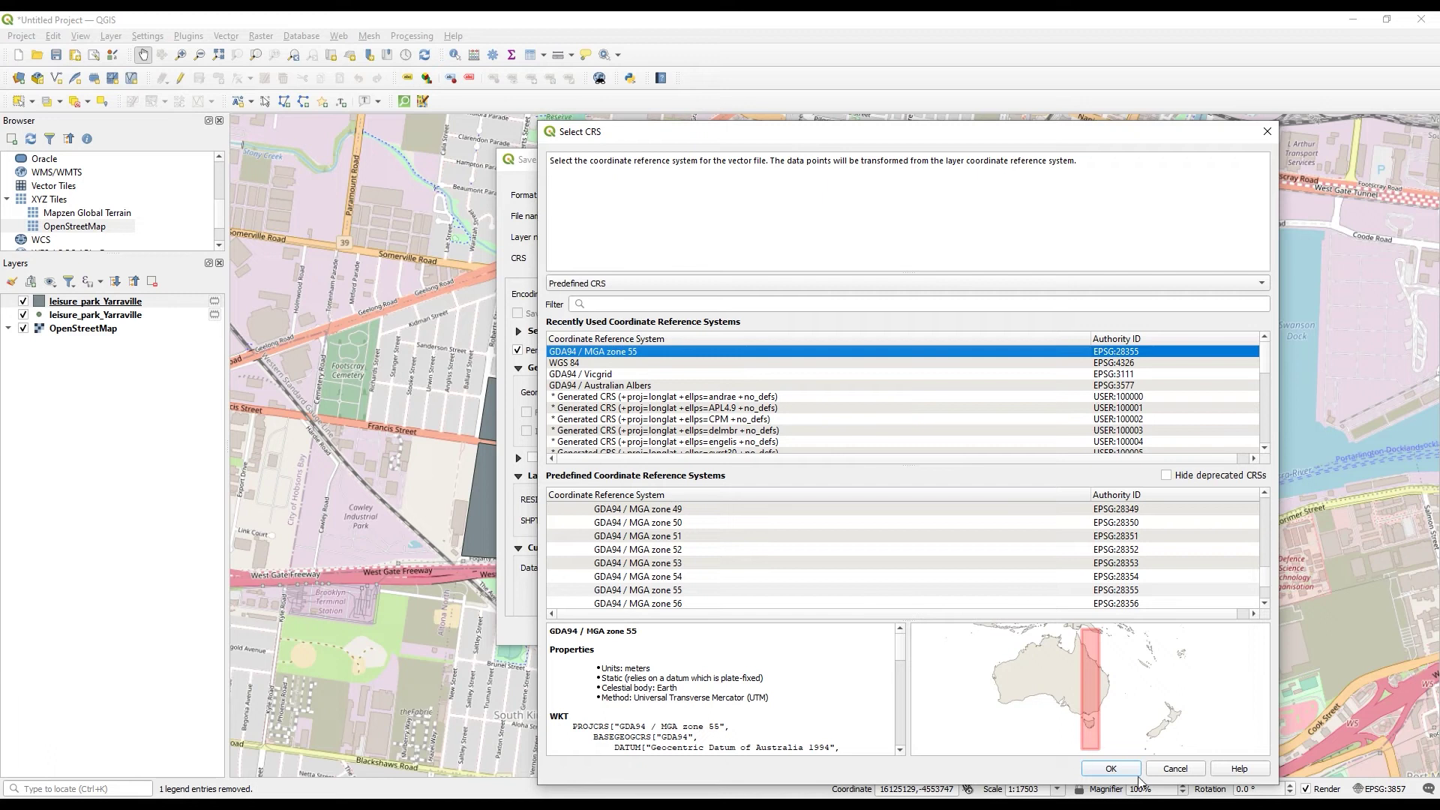
{"action": "left_click", "coordinate": [1110, 769]}
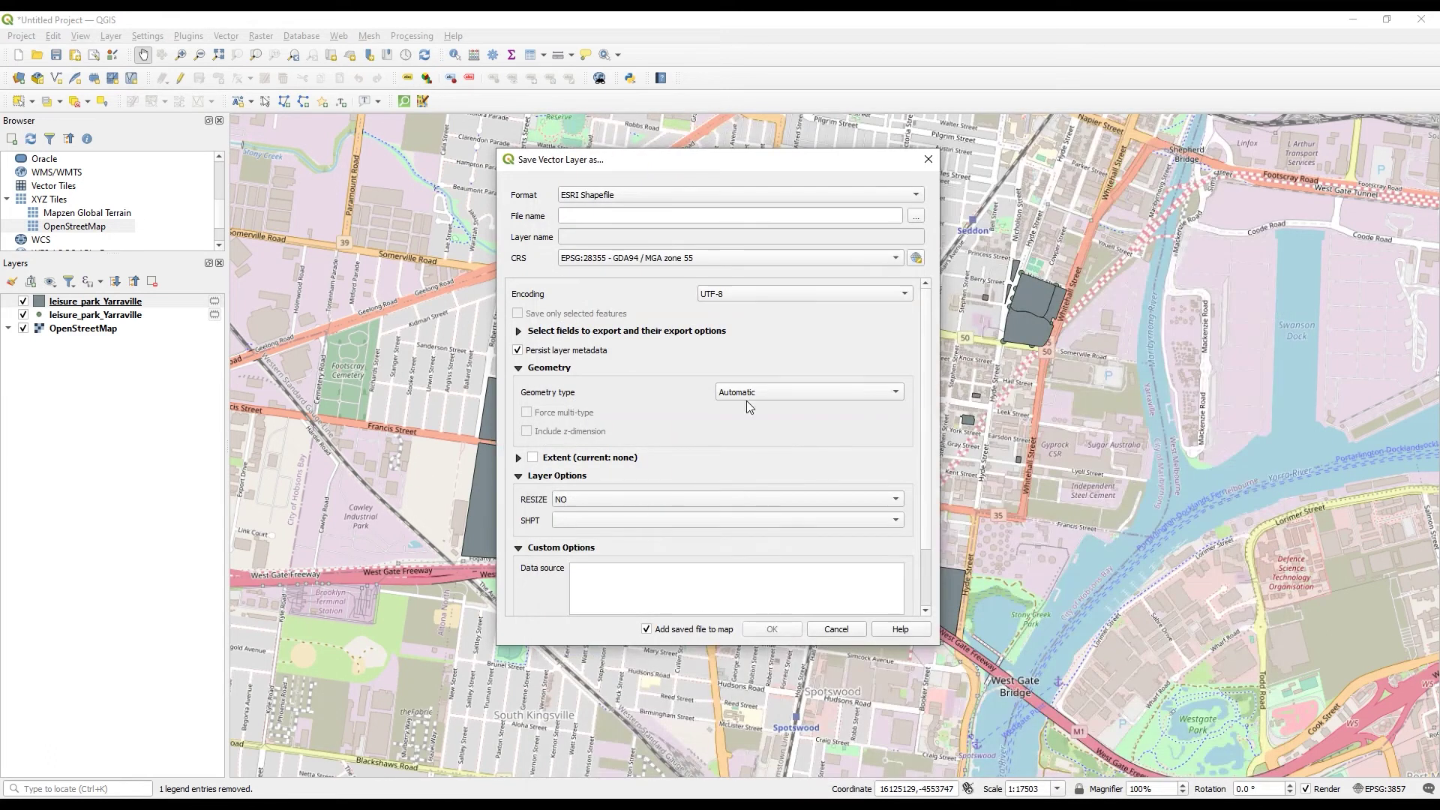
- Set the export geometry type to LineString
{"action": "left_click", "coordinate": [778, 396]}
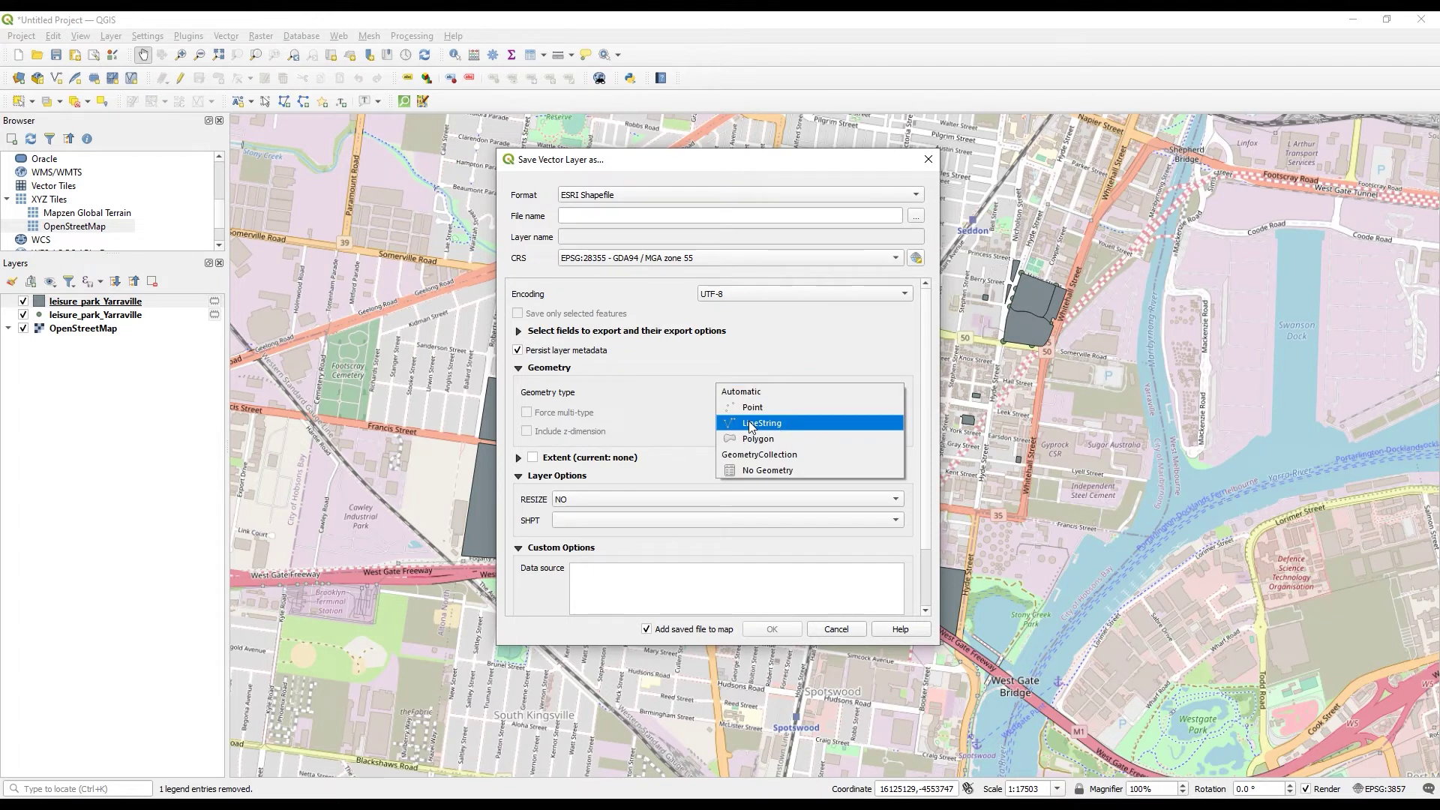
{"action": "left_click", "coordinate": [810, 423]}
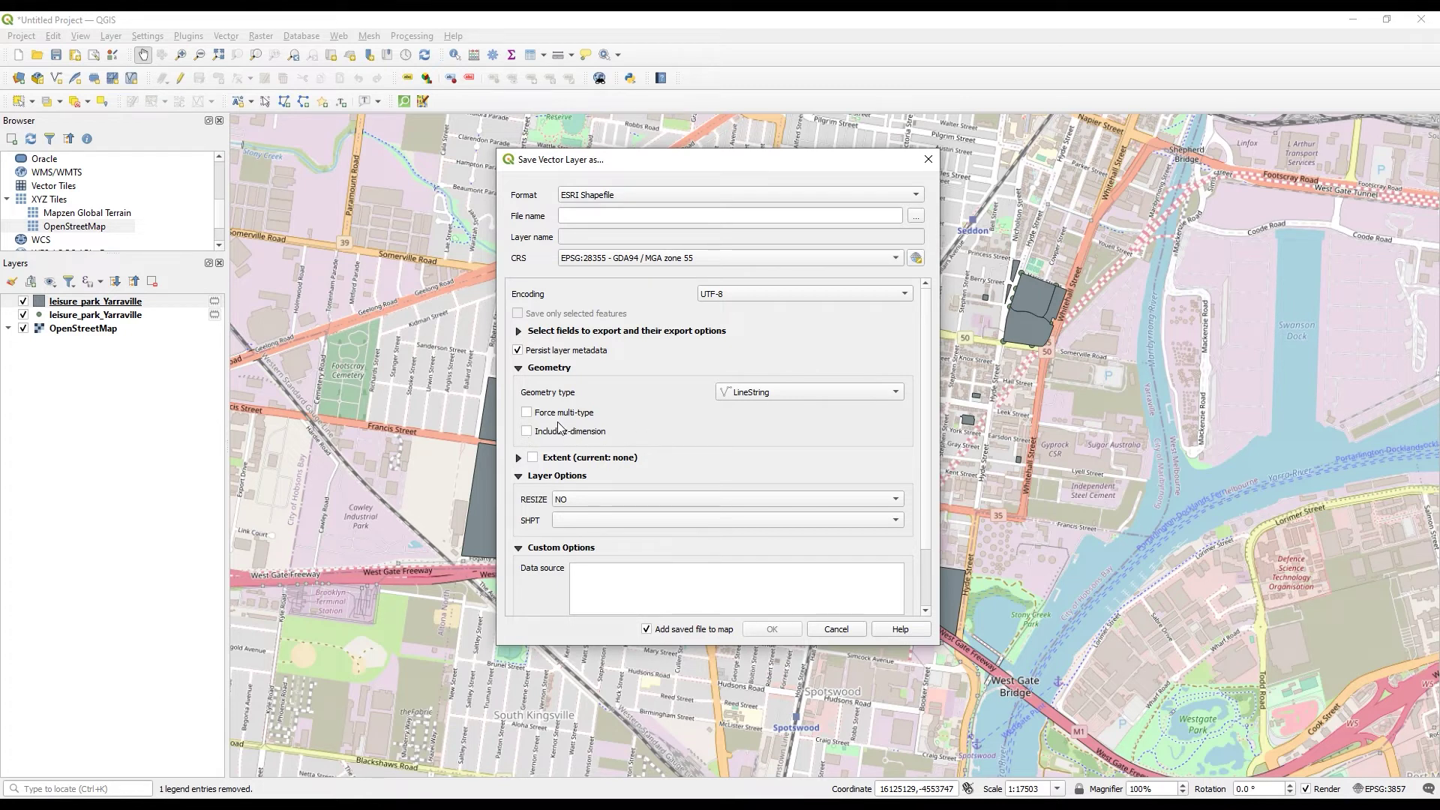
{"action": "scroll", "coordinate": [912, 546], "scroll_direction": "down", "scroll_amount": 2}
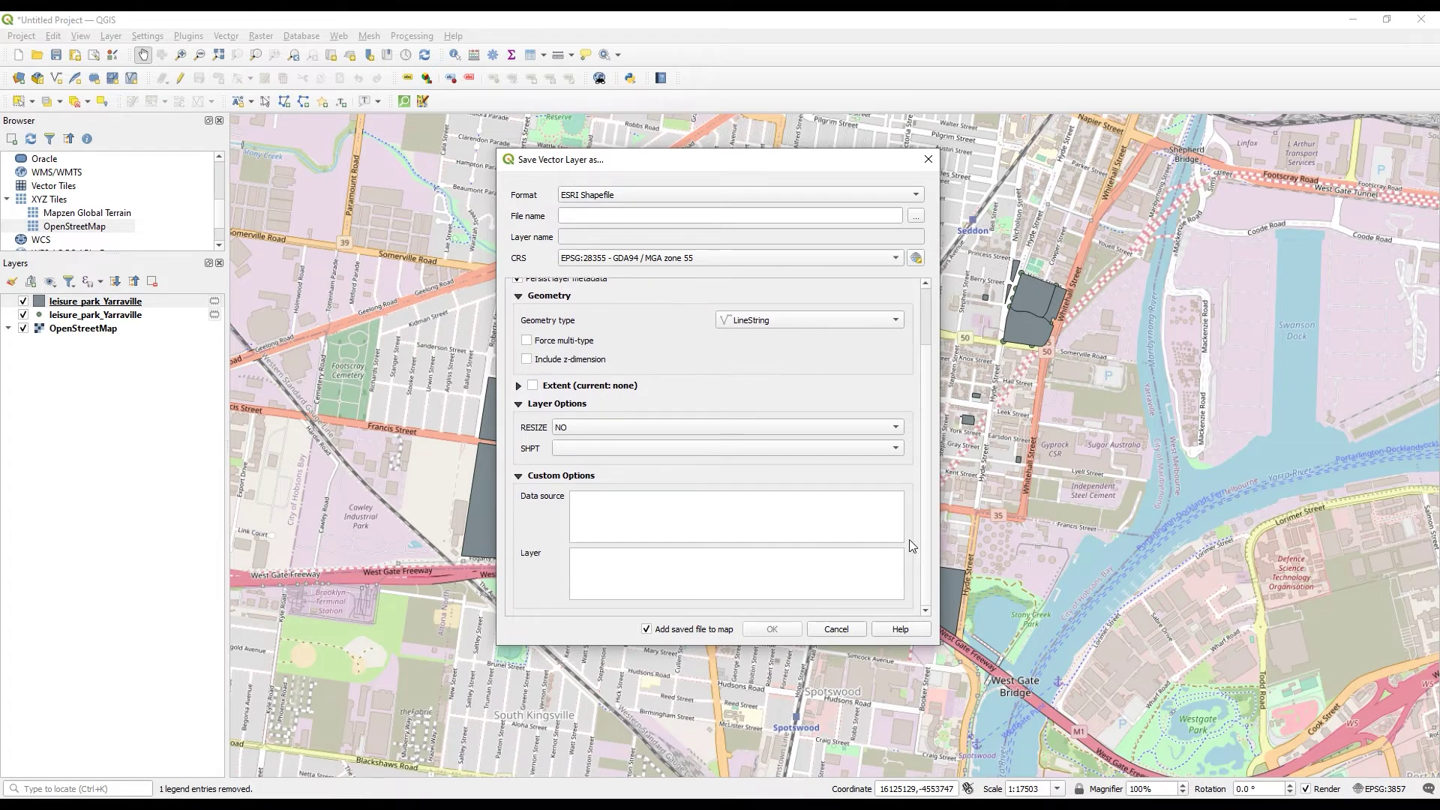
{"action": "scroll", "coordinate": [924, 551], "scroll_direction": "up", "scroll_amount": 2}
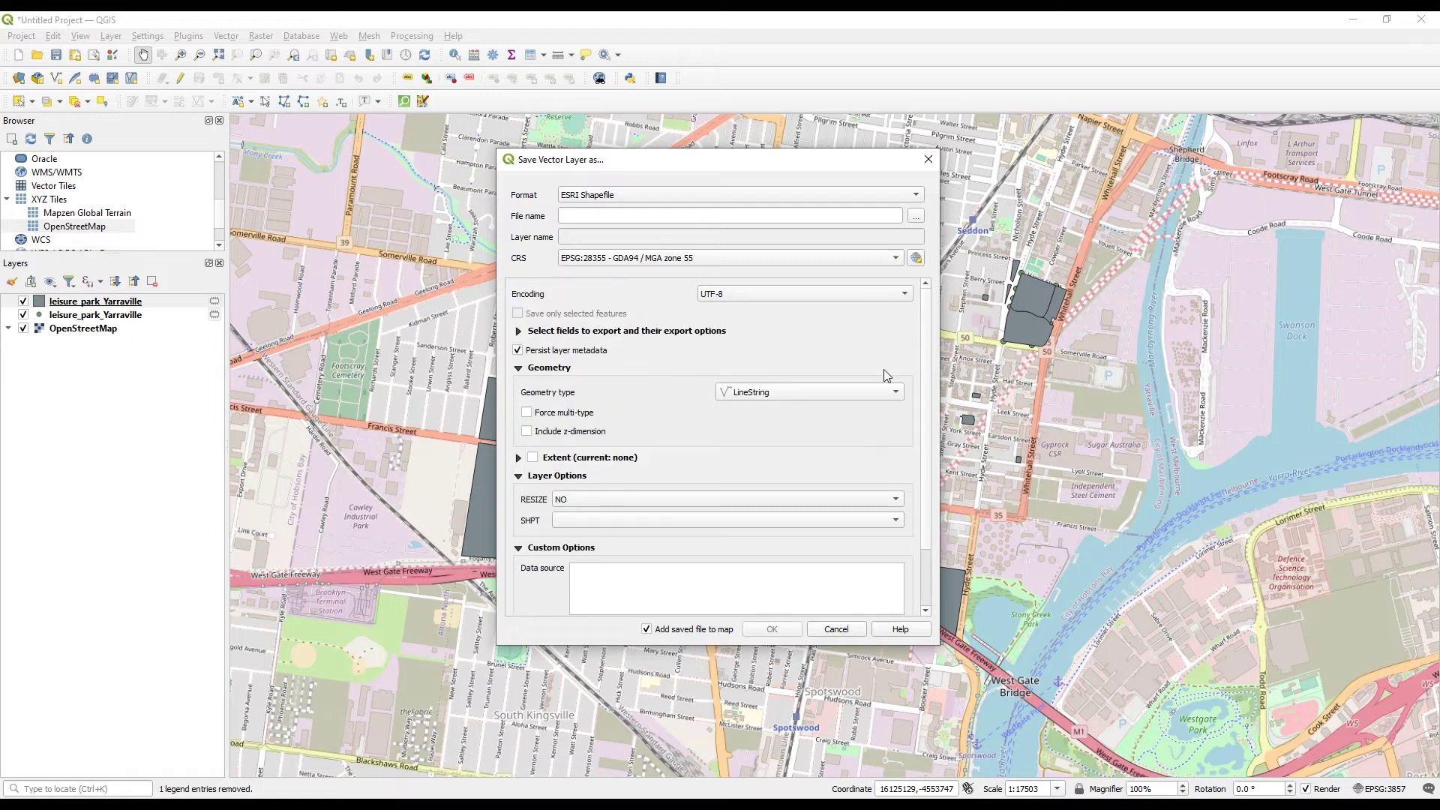
- Target YarravilleParks.shp on the Desktop as the output file and run the export
{"action": "left_click", "coordinate": [916, 216]}
{"action": "left_click", "coordinate": [857, 280]}
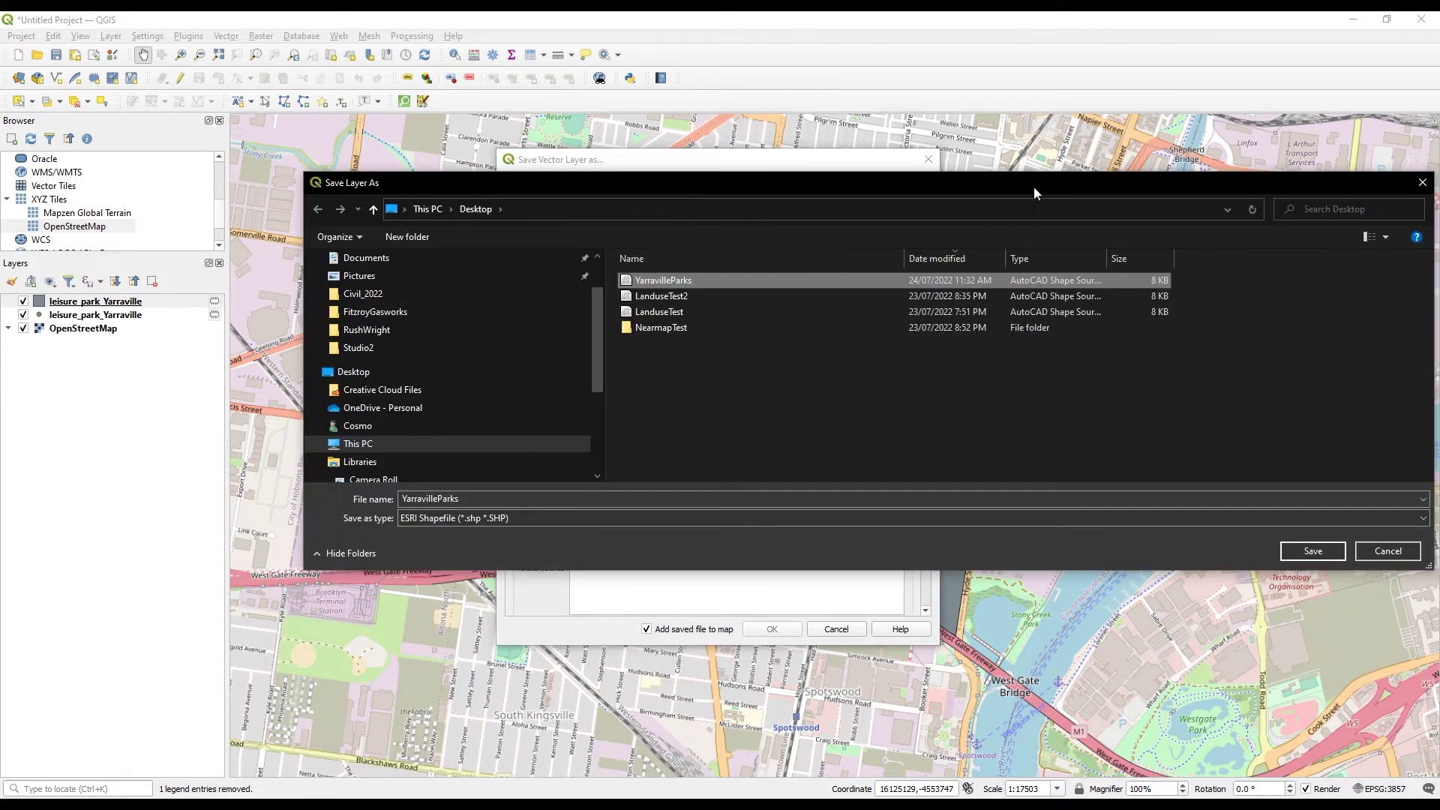
{"action": "left_click", "coordinate": [1313, 552]}
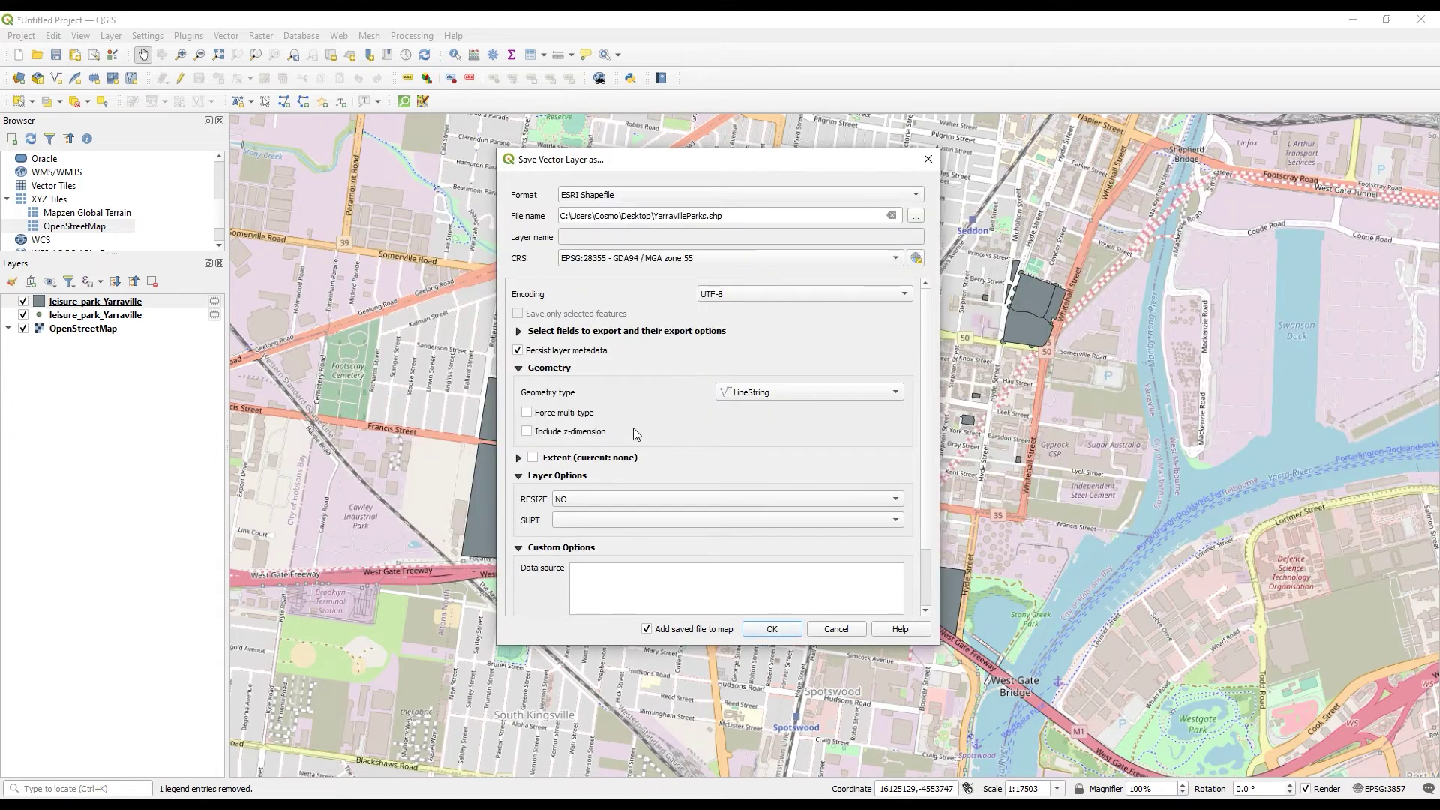
{"action": "left_click", "coordinate": [773, 630]}
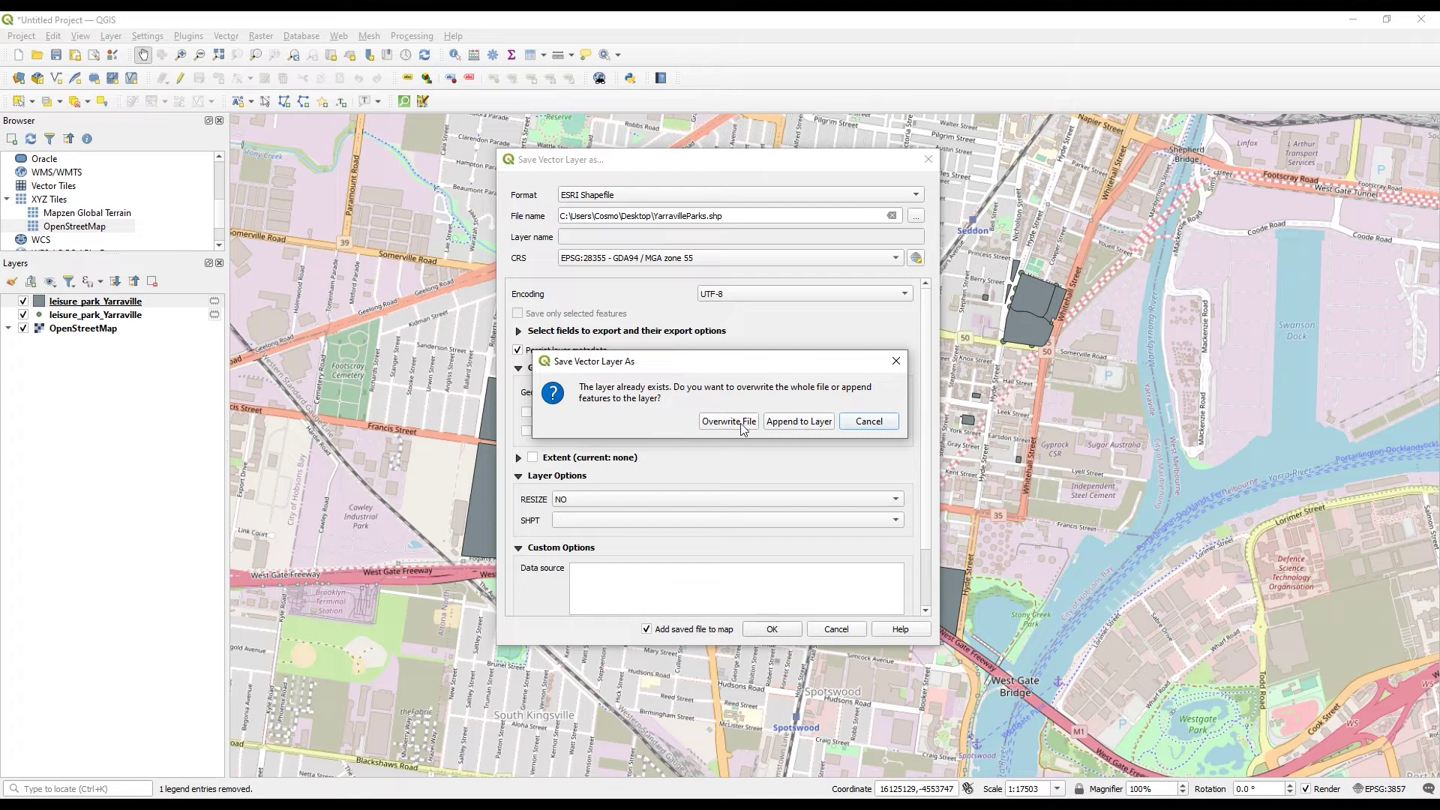
- Overwrite the existing YarravilleParks shapefile with the QGIS export
{"action": "left_click", "coordinate": [735, 423]}
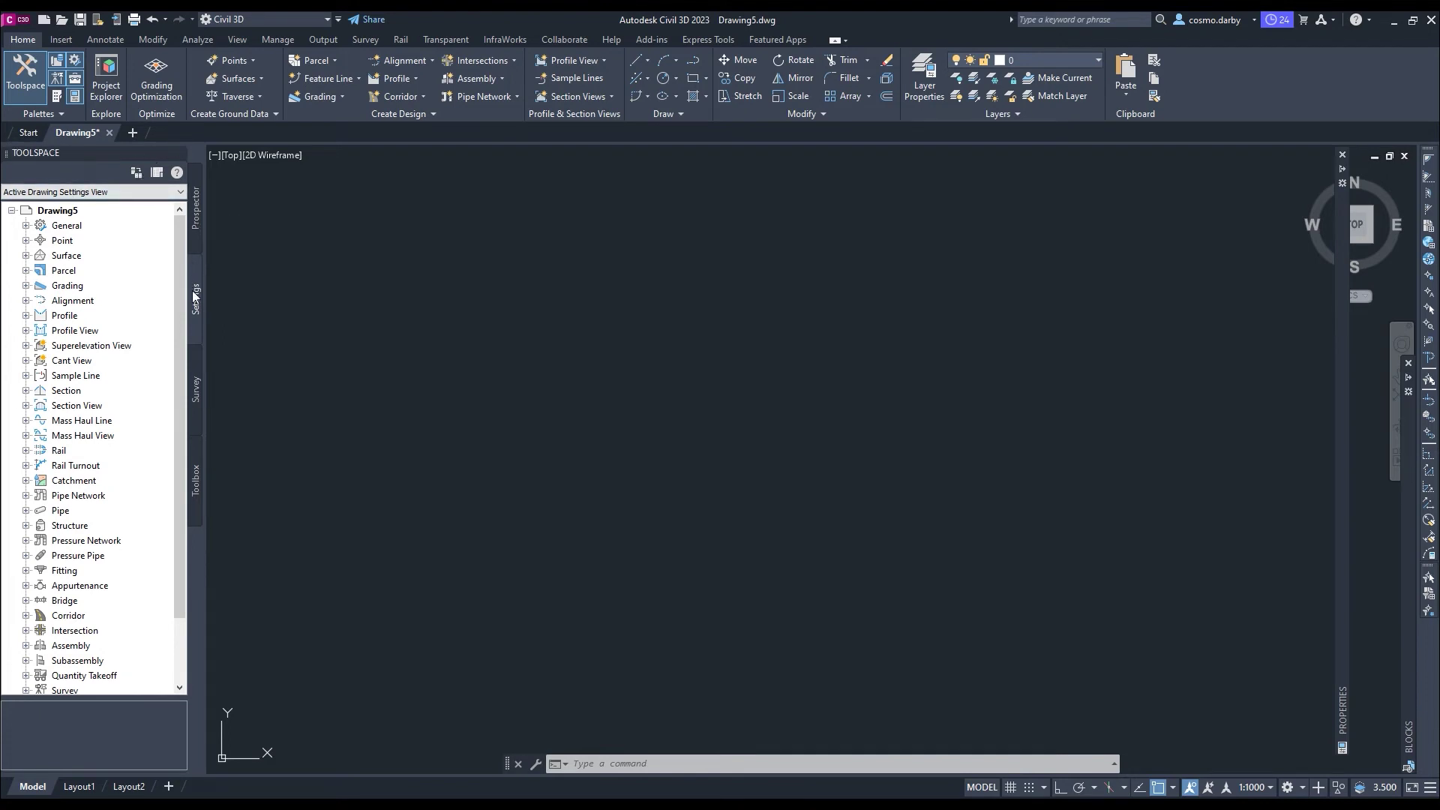
- In Drawing5's settings, choose category Australia and coordinate system Map Grid of Australia Zone 55, GDA94 (MGA-55)
{"action": "right_click", "coordinate": [60, 214]}
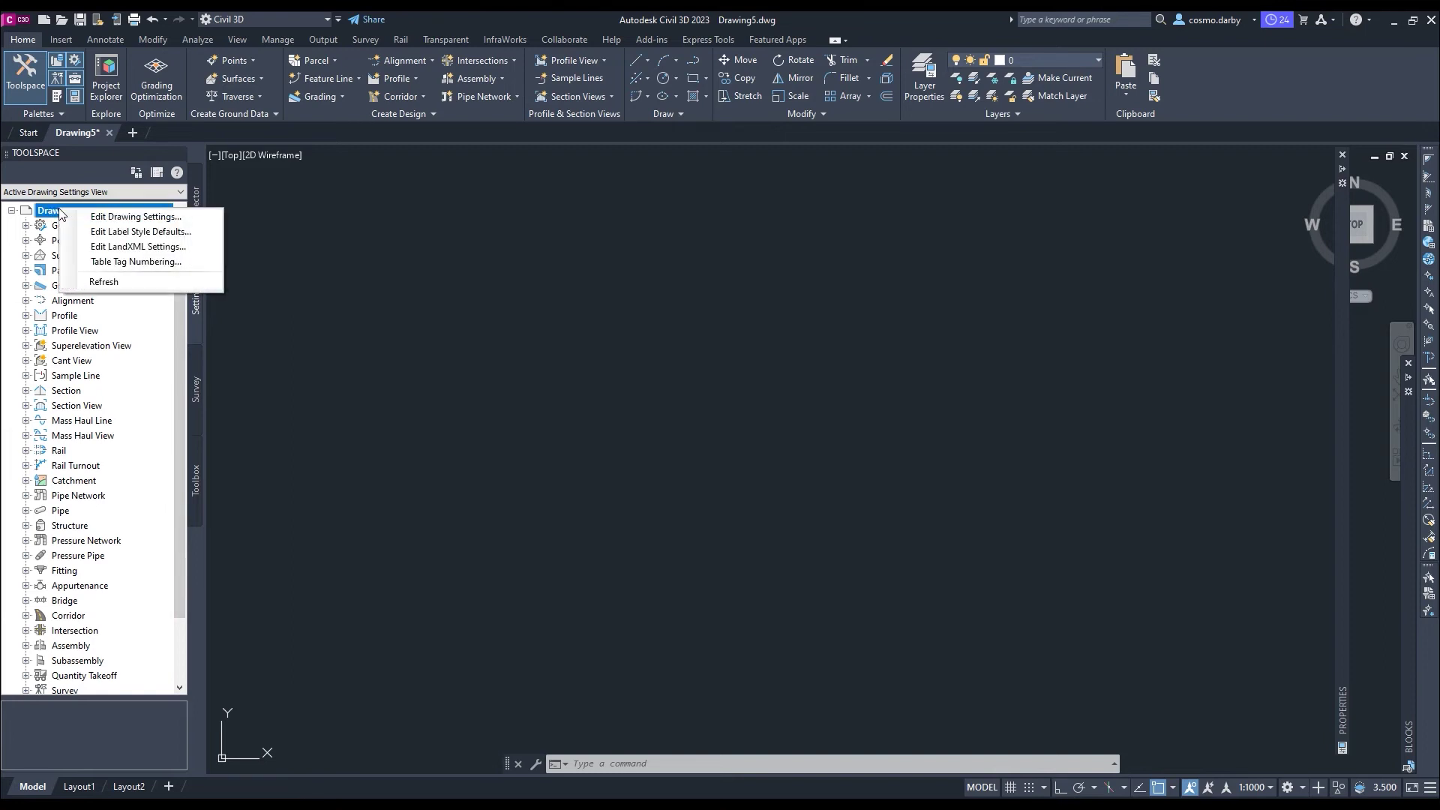
{"action": "left_click", "coordinate": [117, 217]}
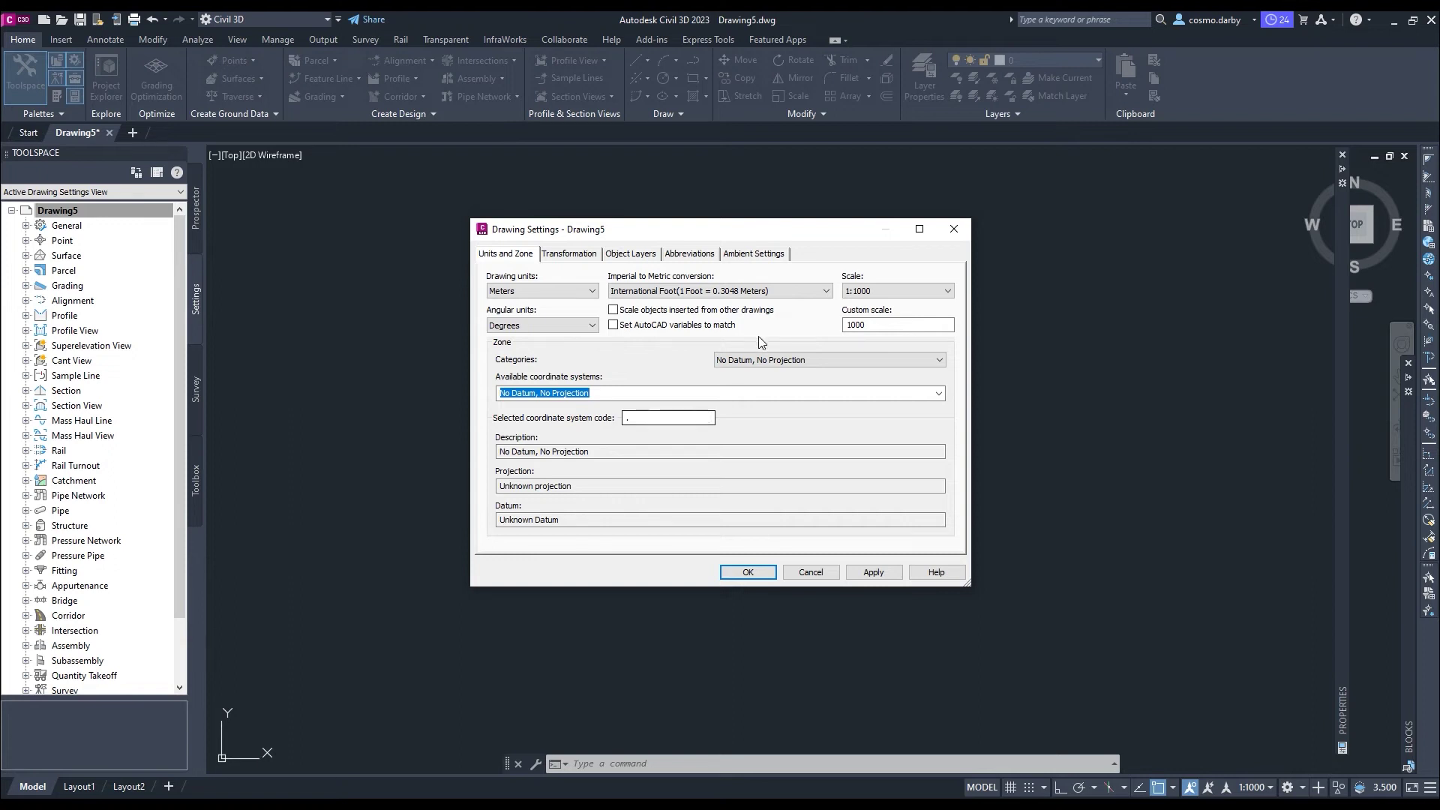
{"action": "left_click", "coordinate": [858, 356]}
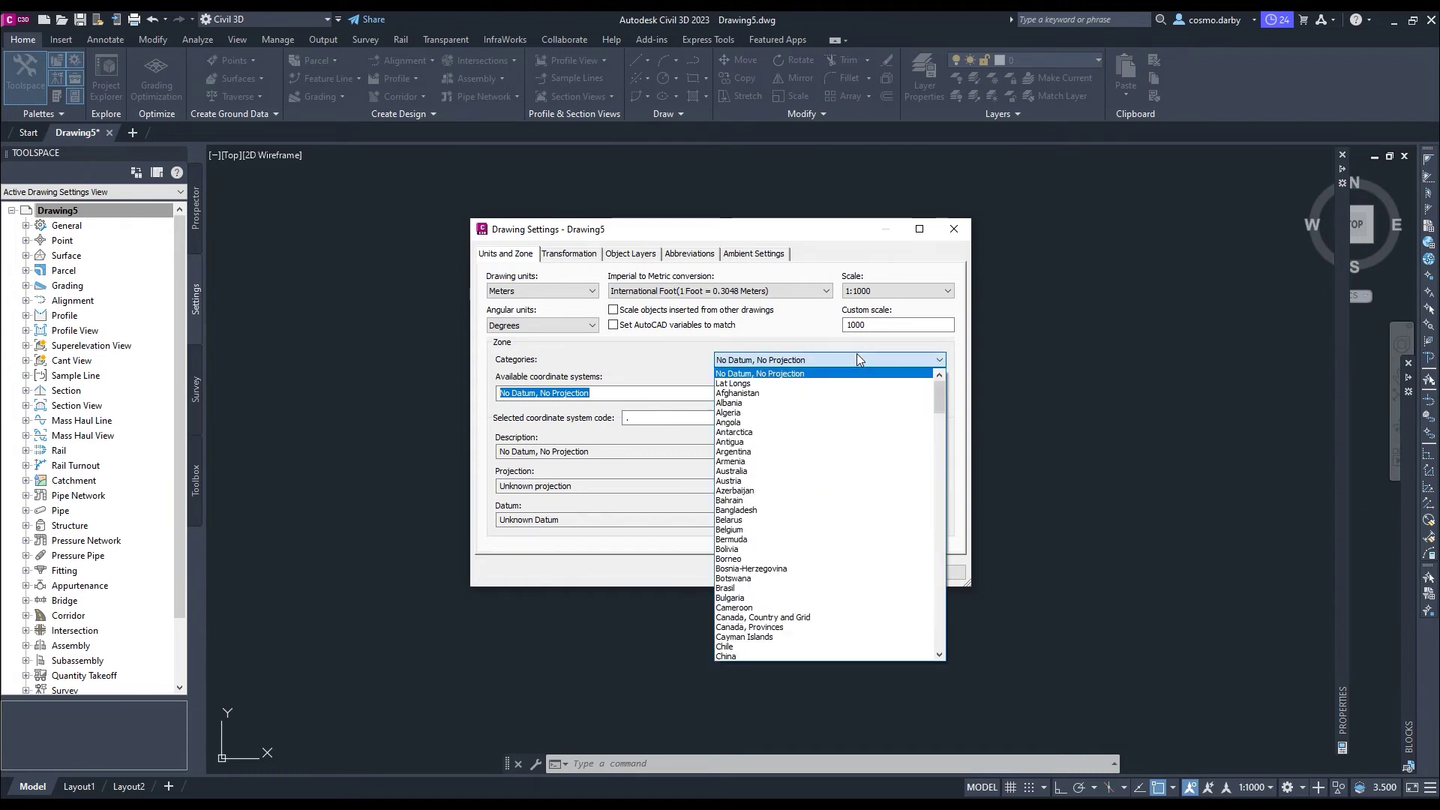
{"action": "left_click", "coordinate": [794, 474]}
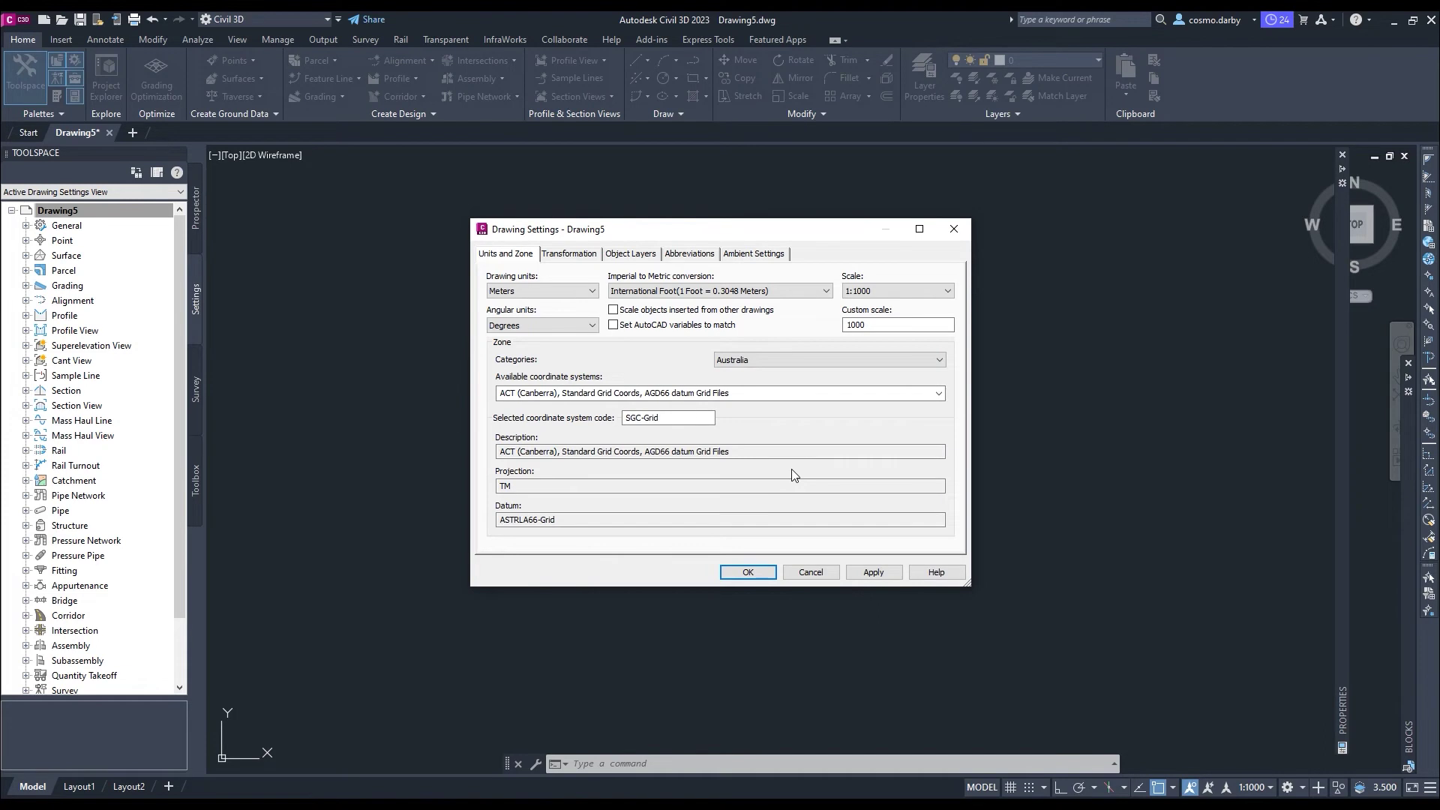
{"action": "left_click", "coordinate": [942, 394]}
{"action": "left_click", "coordinate": [940, 393]}
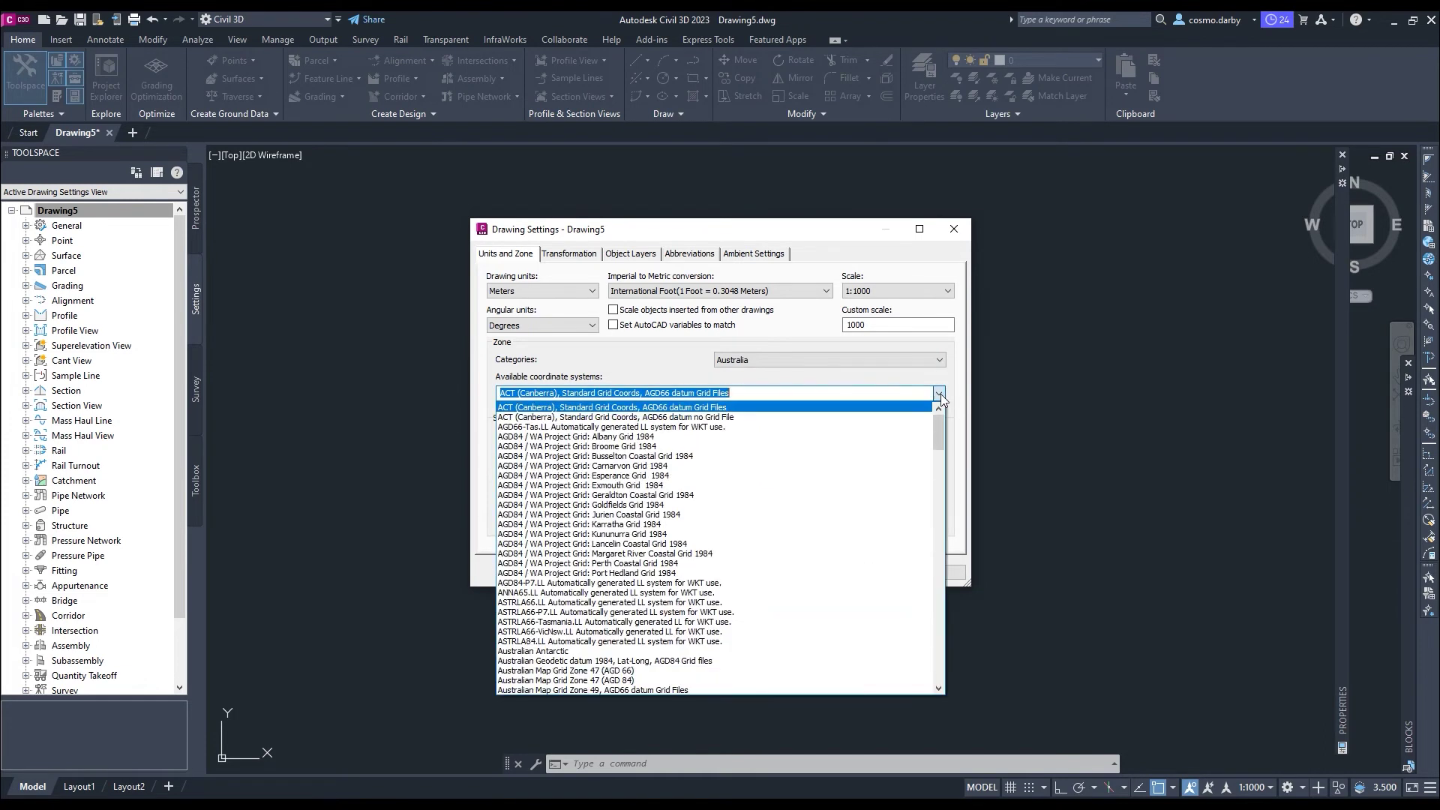
{"action": "scroll", "coordinate": [943, 447], "scroll_direction": "down", "scroll_amount": 3}
{"action": "left_click_drag", "start_coordinate": [943, 447], "coordinate": [936, 636]}
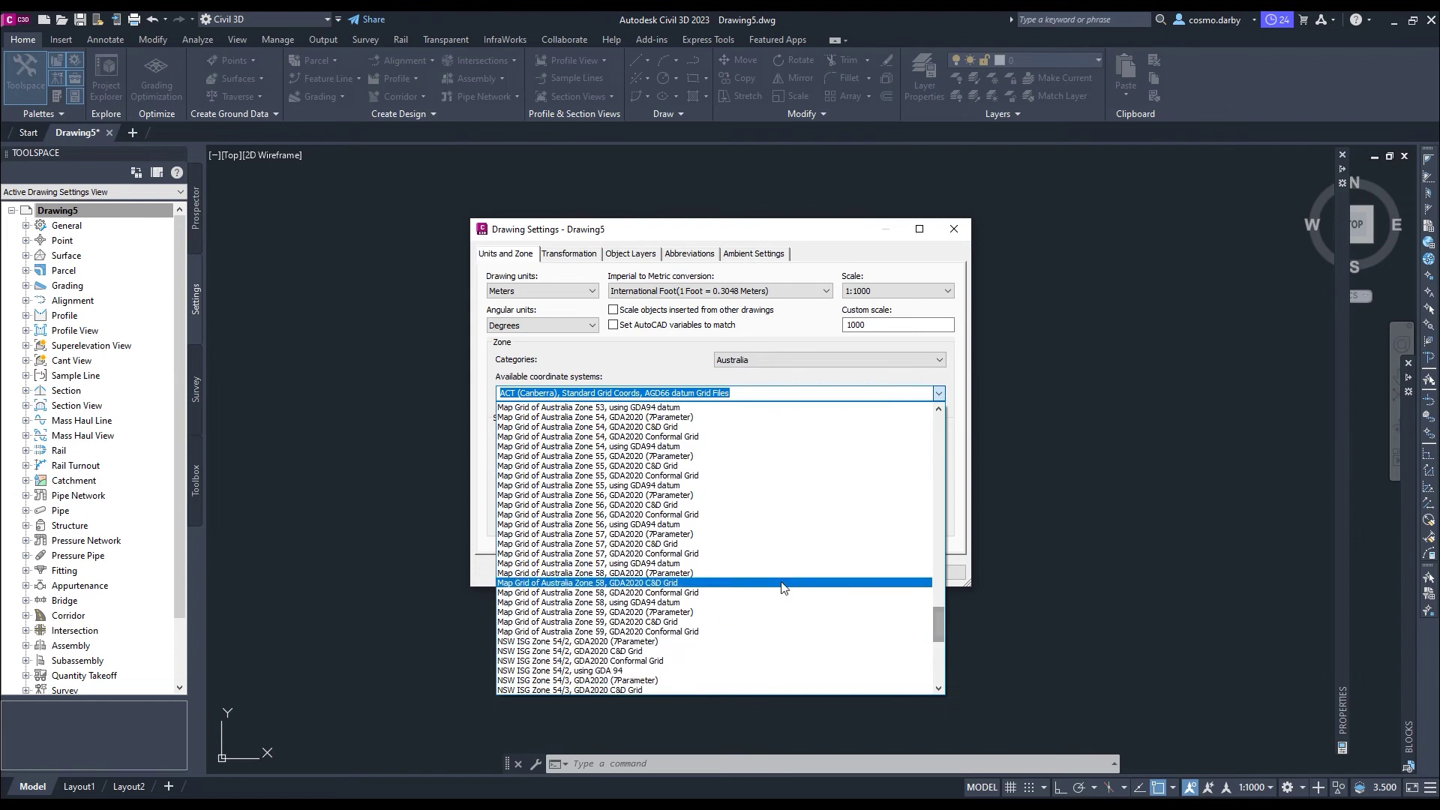
{"action": "left_click", "coordinate": [620, 489]}
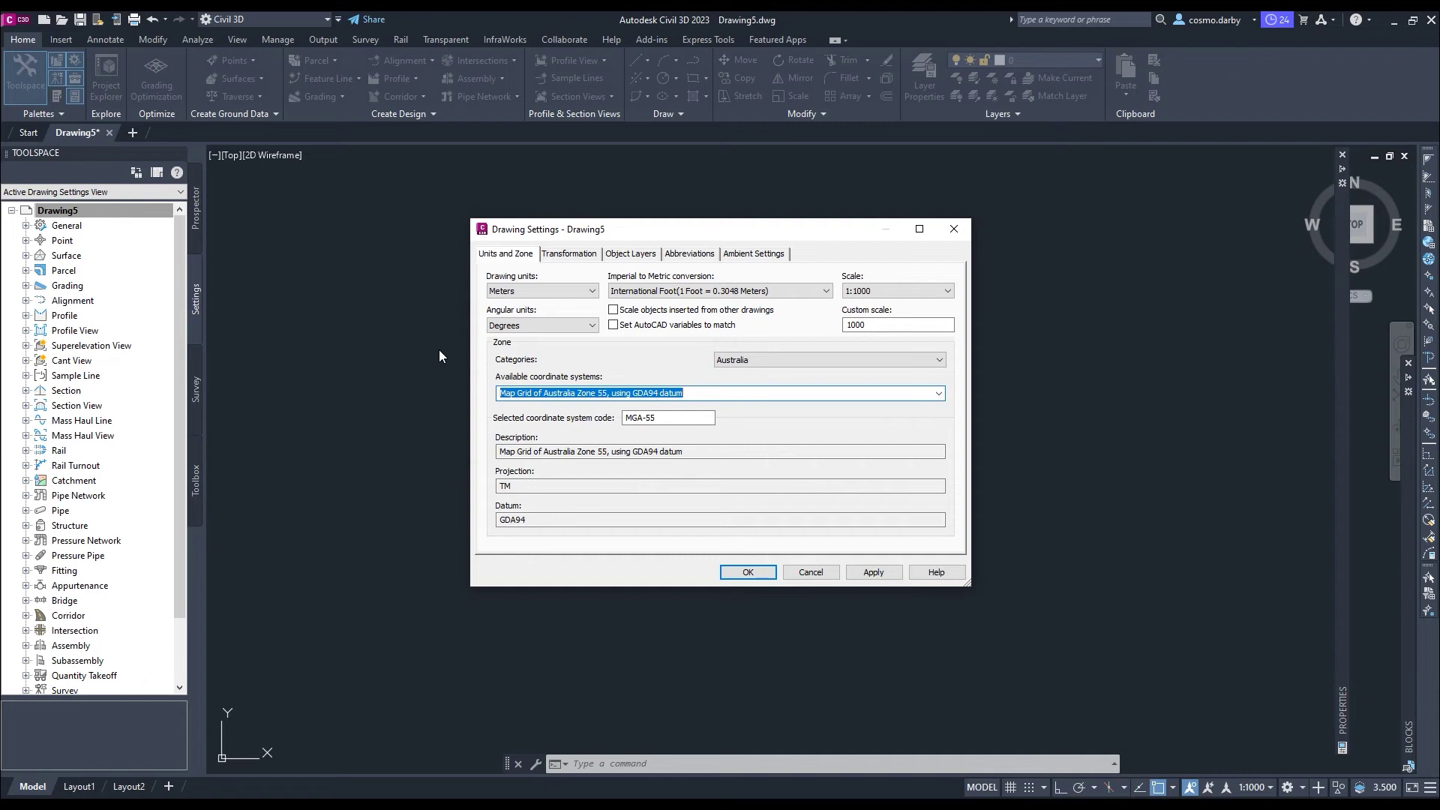
- Apply MGA-55, then import YarravilleParks.shp via MAPIMPORT with polygons as closed polylines
{"action": "left_click", "coordinate": [748, 573]}
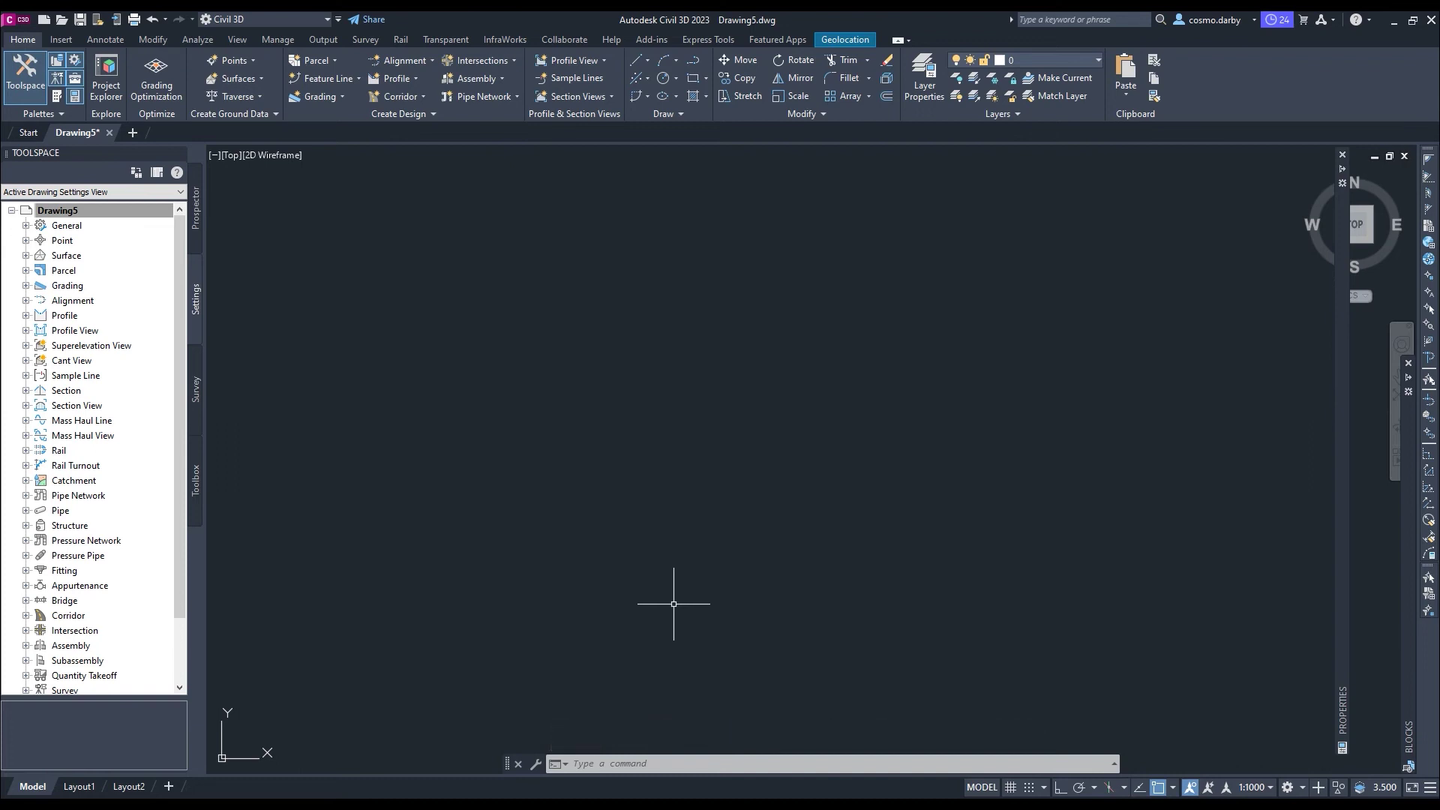
{"action": "type", "text": "m"}
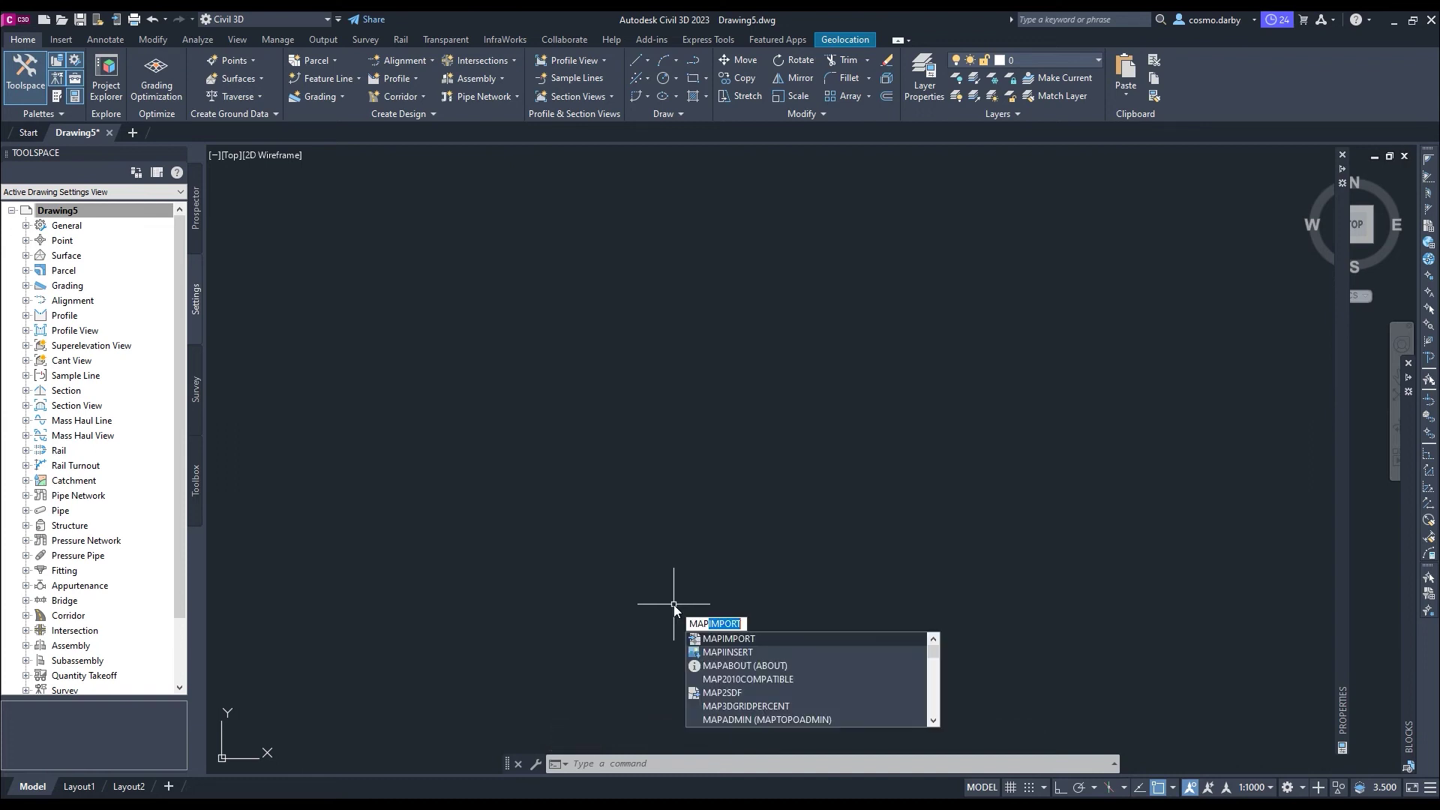
{"action": "key", "text": "Return"}
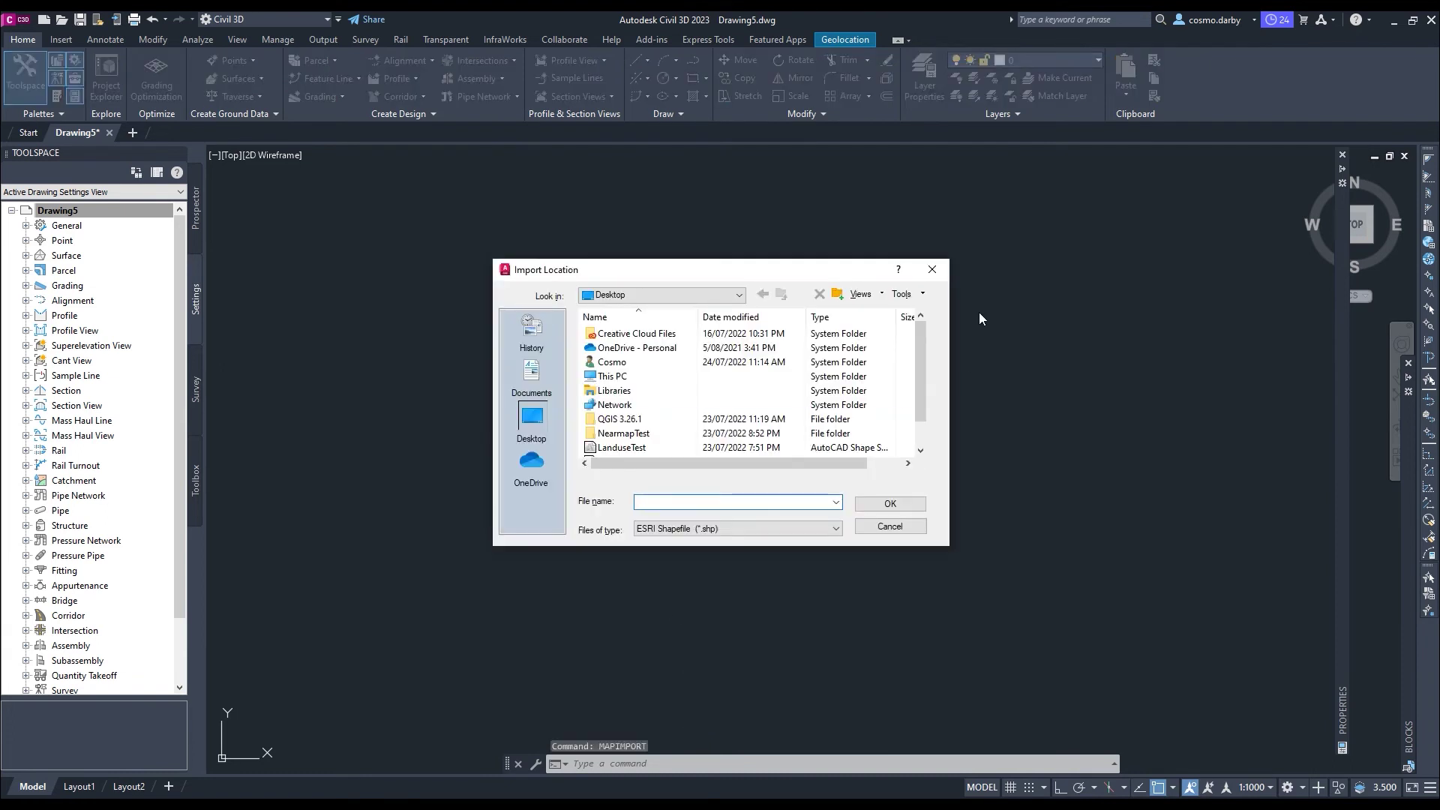
{"action": "scroll", "coordinate": [923, 368], "scroll_direction": "down", "scroll_amount": 1}
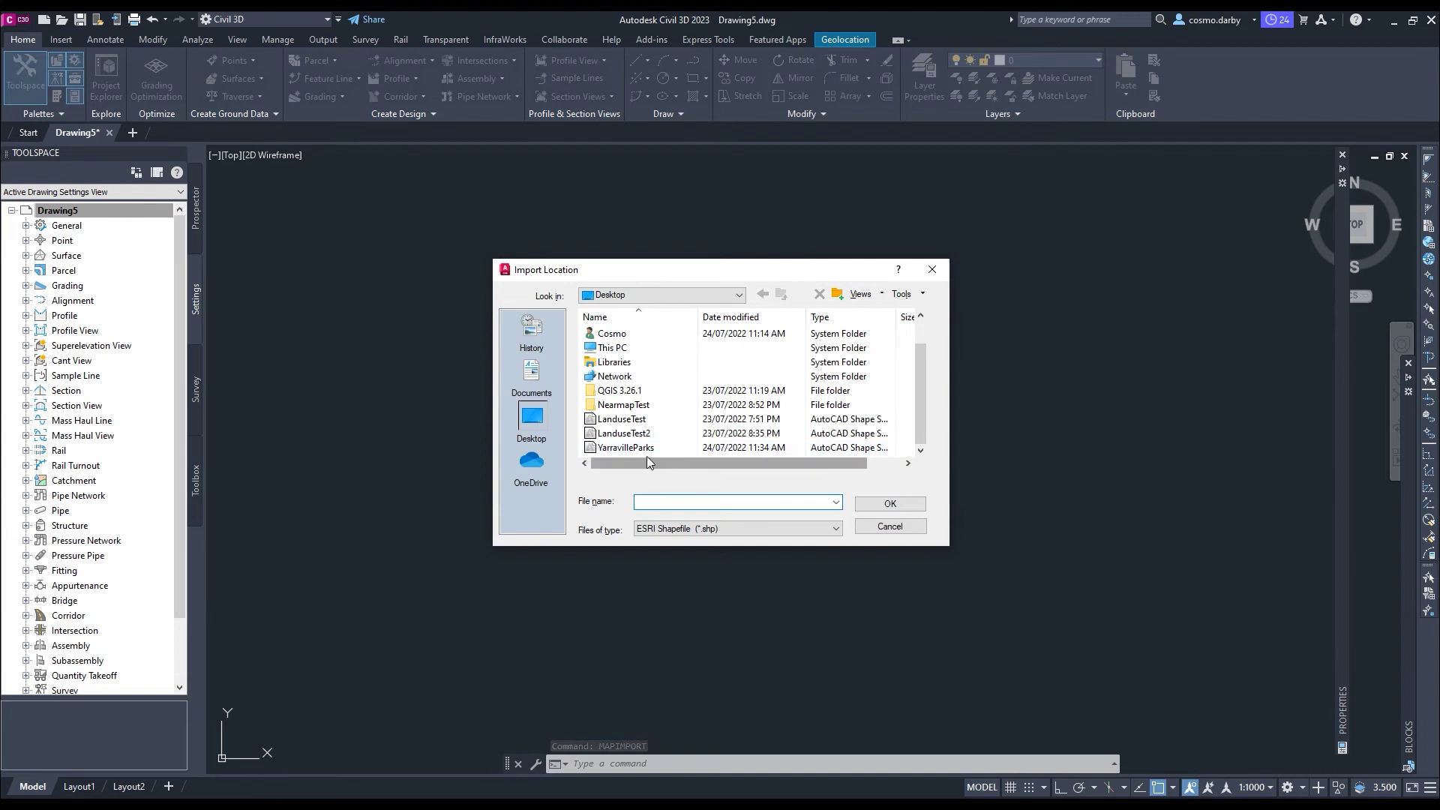
{"action": "left_click", "coordinate": [668, 451]}
{"action": "left_click", "coordinate": [892, 504]}
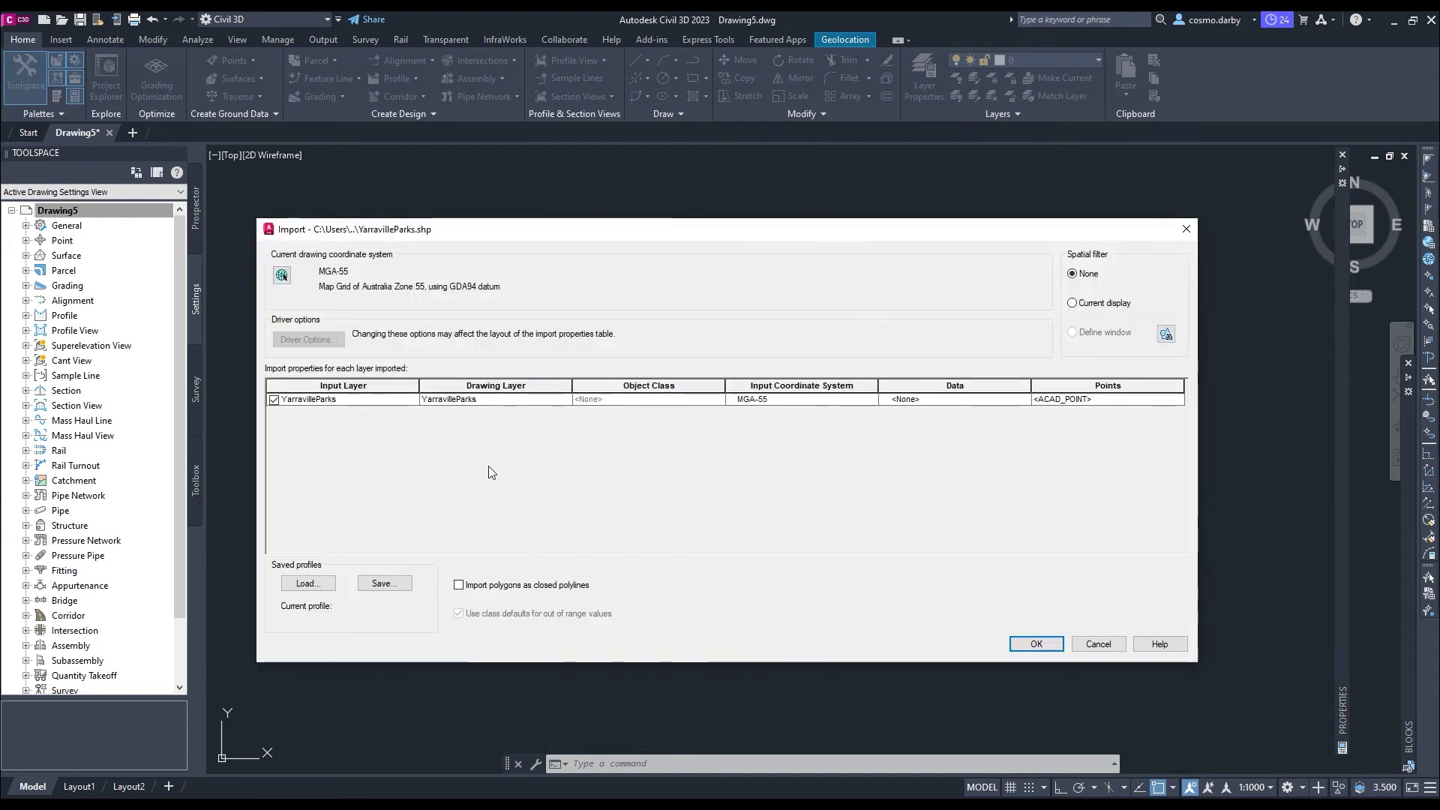
{"action": "left_click", "coordinate": [458, 586]}
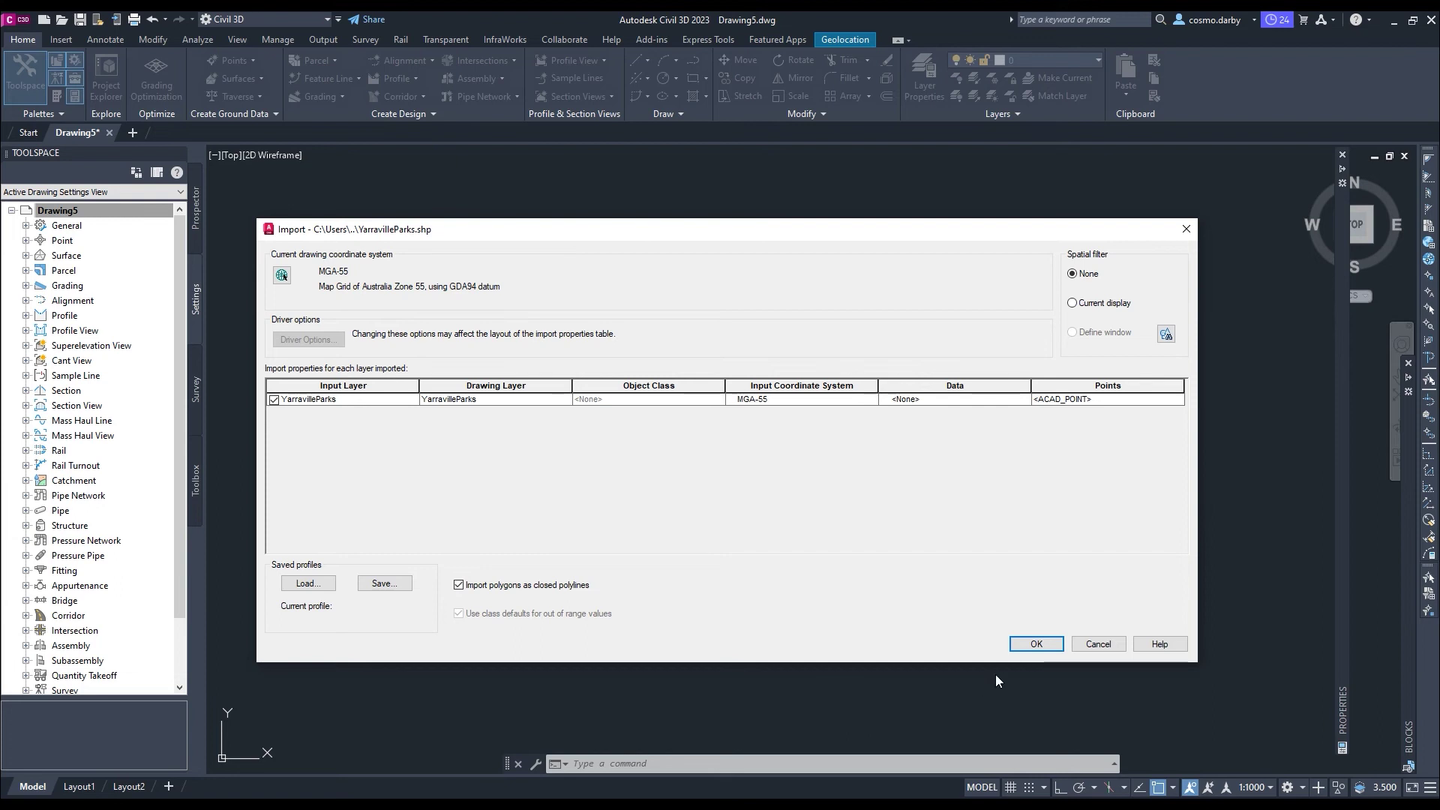
{"action": "left_click", "coordinate": [1029, 644]}
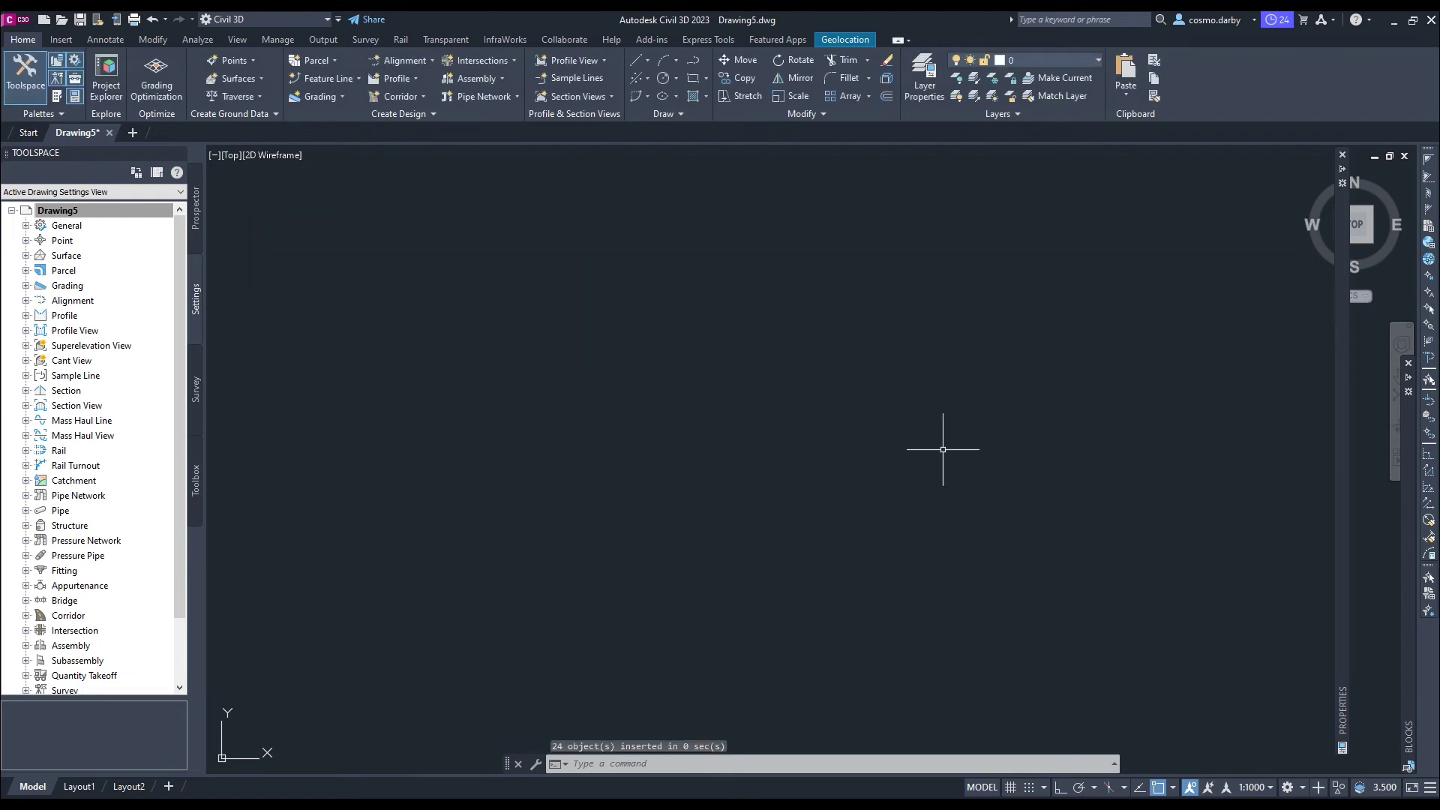
- Zoom to the extents of the imported park outlines, then select one to inspect it and deselect
{"action": "middle_click", "coordinate": [842, 473]}
{"action": "middle_click", "coordinate": [842, 474]}
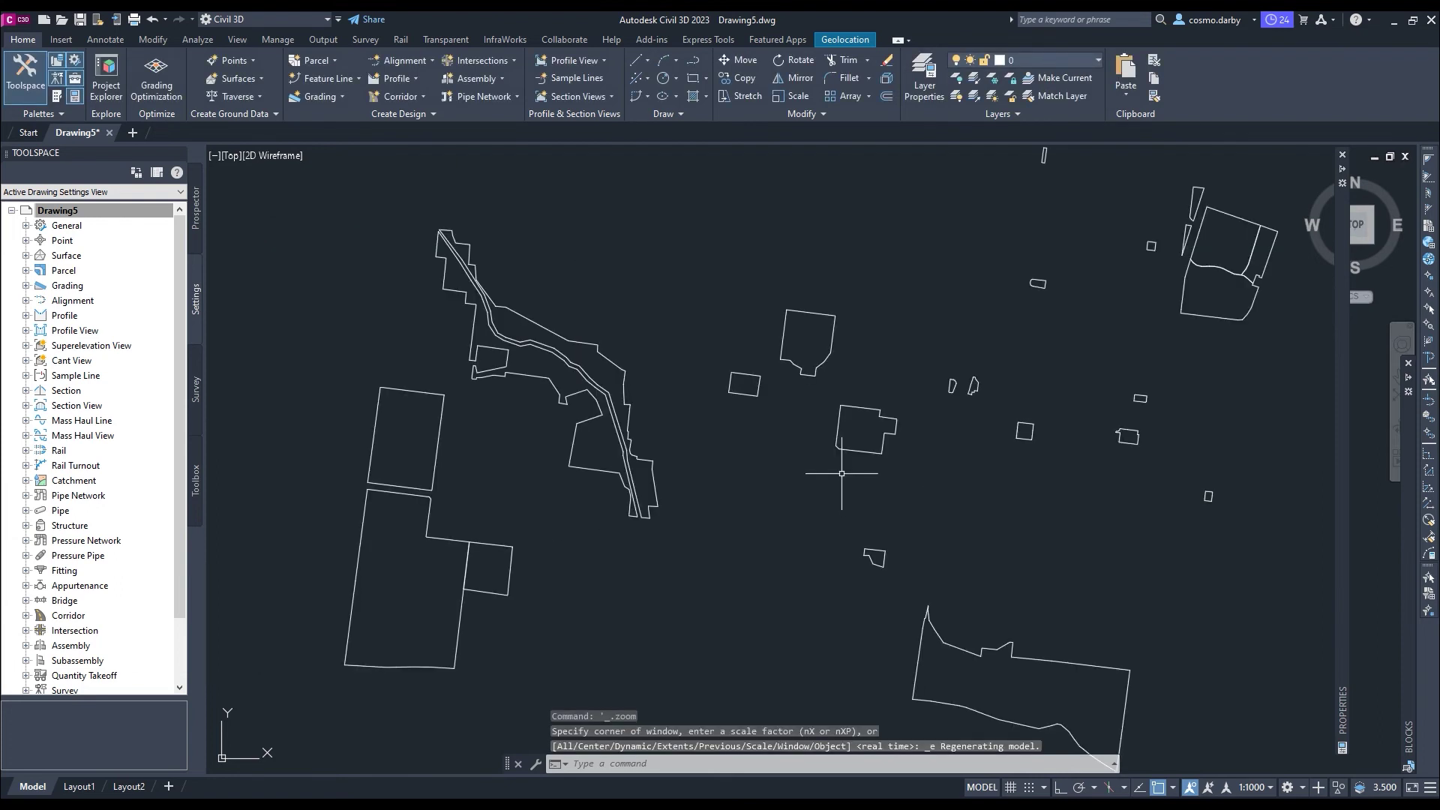
{"action": "scroll", "coordinate": [843, 499], "scroll_direction": "down", "scroll_amount": 2}
{"action": "mouse_move", "coordinate": [842, 499]}
{"action": "left_mouse_down"}
{"action": "mouse_move", "coordinate": [685, 482]}
{"action": "mouse_move", "coordinate": [716, 436]}
{"action": "left_mouse_up"}
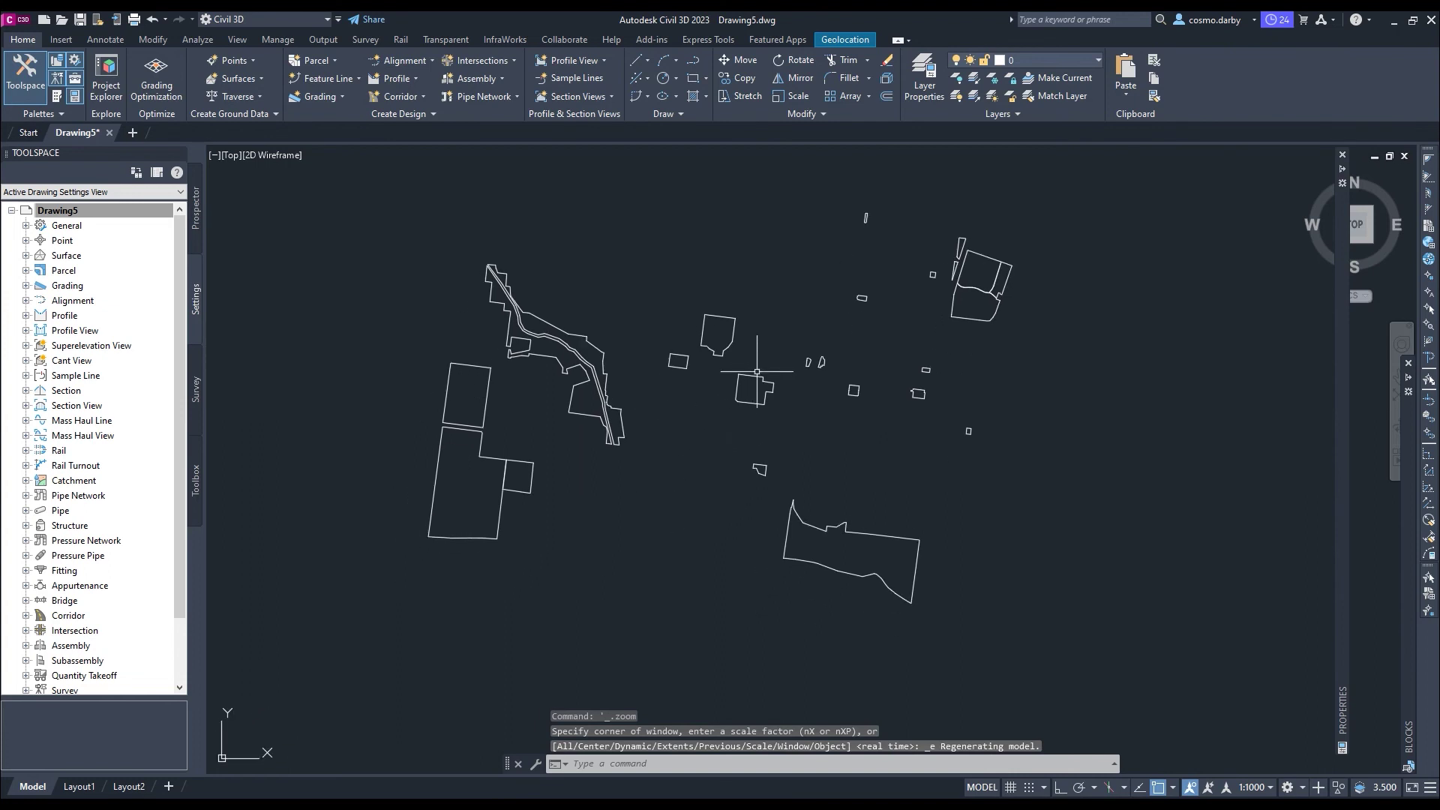
{"action": "left_click_drag", "start_coordinate": [762, 480], "coordinate": [767, 504]}
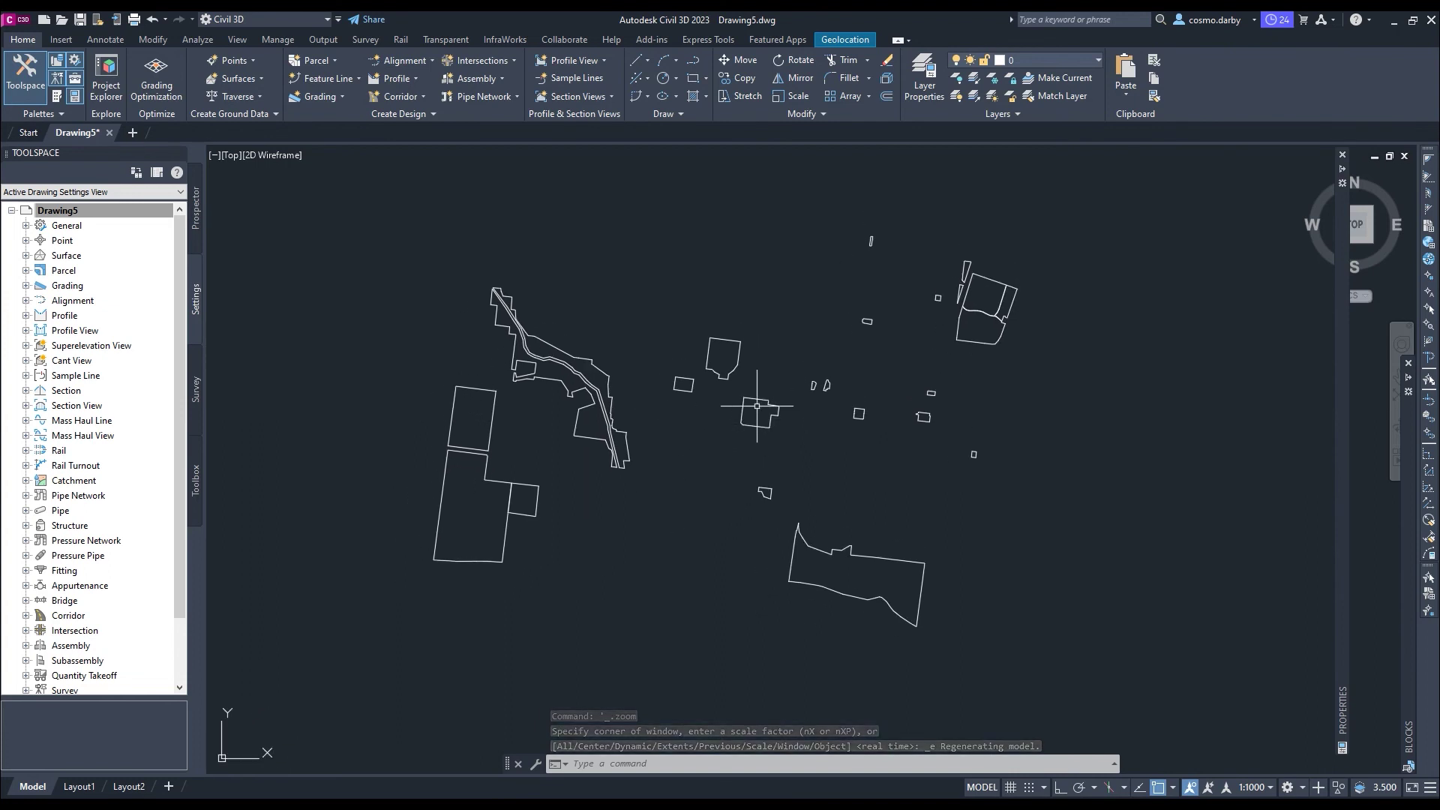
{"action": "left_click", "coordinate": [760, 413]}
{"action": "scroll", "coordinate": [761, 417], "scroll_direction": "up", "scroll_amount": 8}
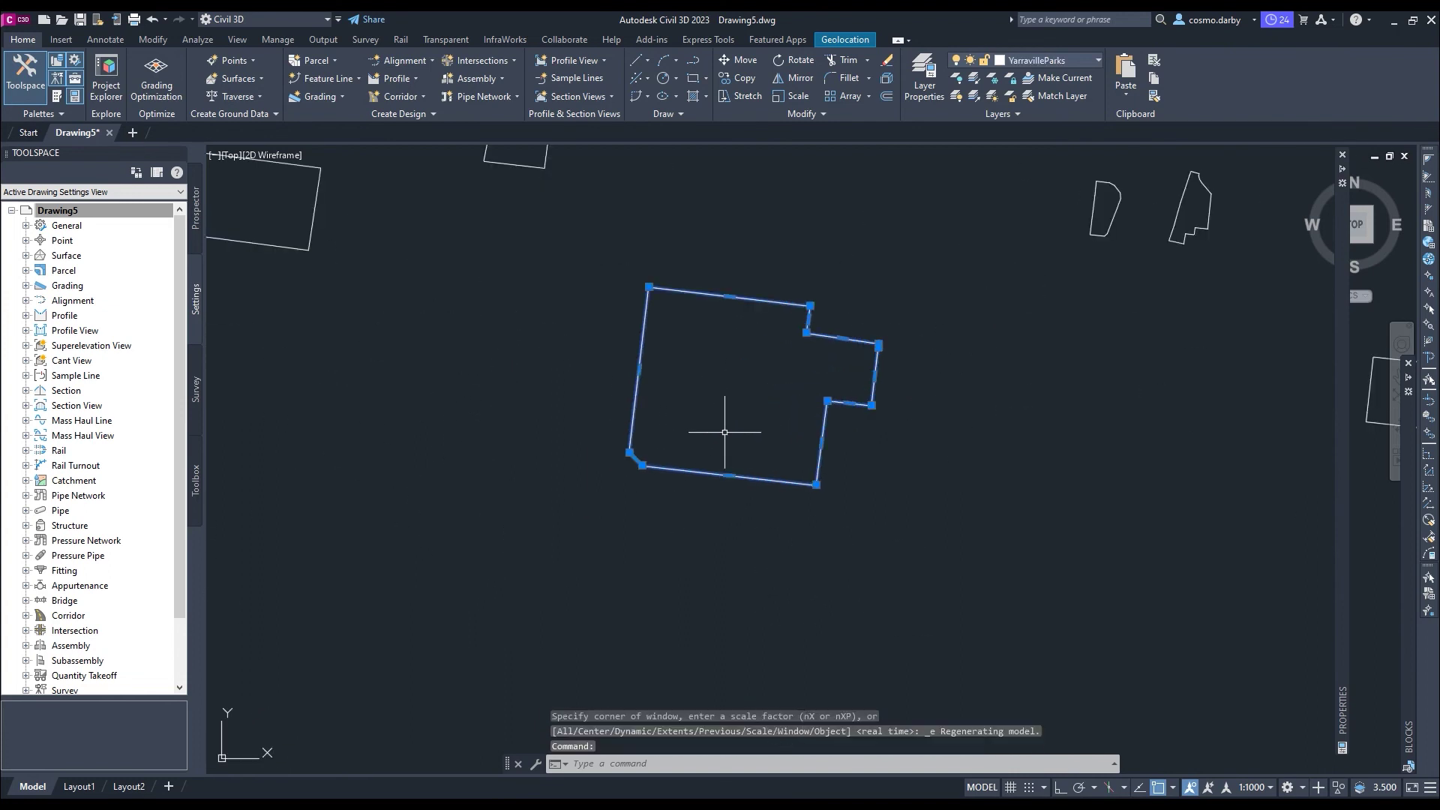
{"action": "scroll", "coordinate": [733, 421], "scroll_direction": "down", "scroll_amount": 5}
{"action": "scroll", "coordinate": [675, 420], "scroll_direction": "up", "scroll_amount": 3}
{"action": "left_click_drag", "start_coordinate": [825, 443], "coordinate": [650, 421]}
{"action": "scroll", "coordinate": [650, 420], "scroll_direction": "down", "scroll_amount": 3}
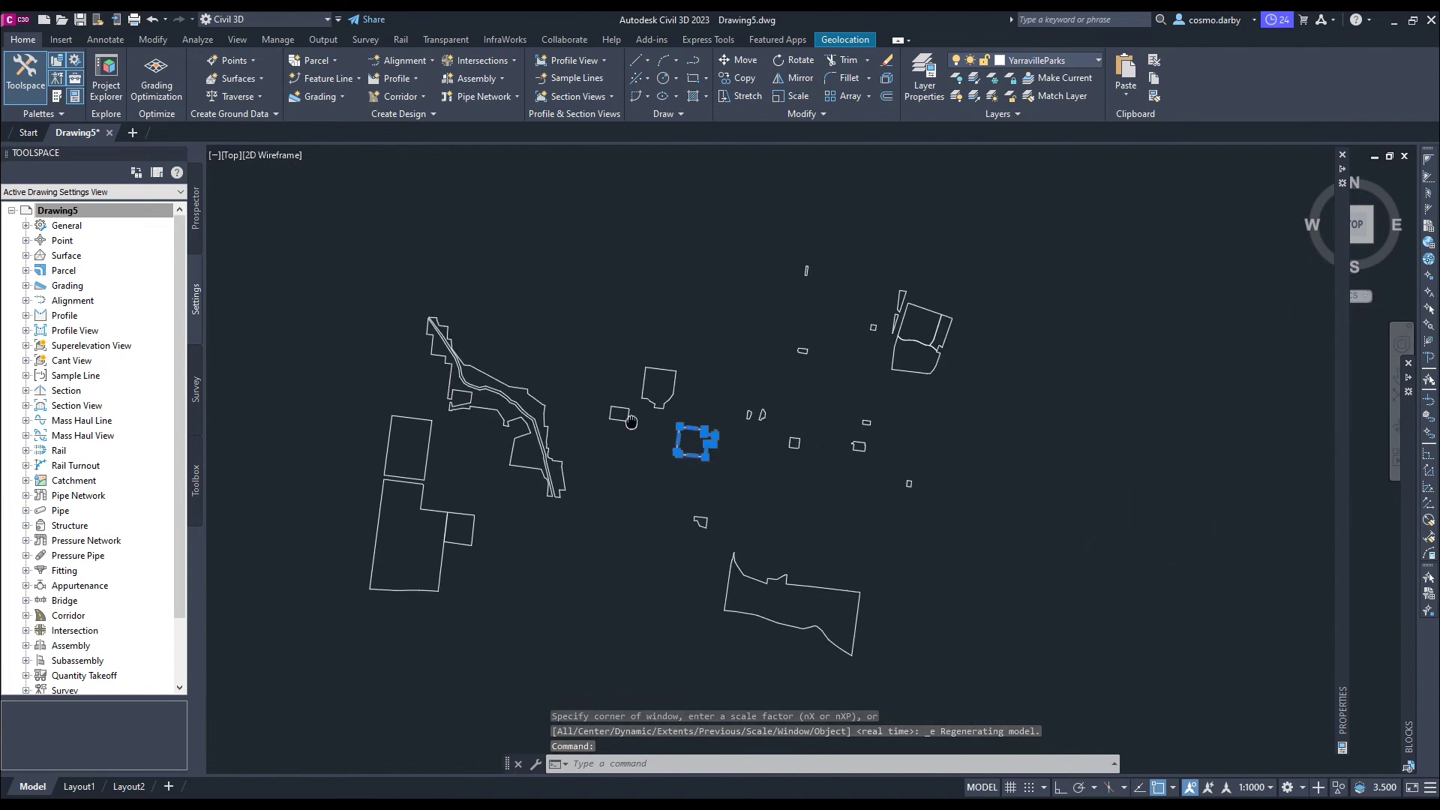
{"action": "key", "text": "Escape"}
- Zoom in and out around the park outlines and centre them in view
{"action": "scroll", "coordinate": [586, 397], "scroll_direction": "up", "scroll_amount": 1}
{"action": "scroll", "coordinate": [587, 396], "scroll_direction": "up", "scroll_amount": 3}
{"action": "scroll", "coordinate": [772, 312], "scroll_direction": "down", "scroll_amount": 3}
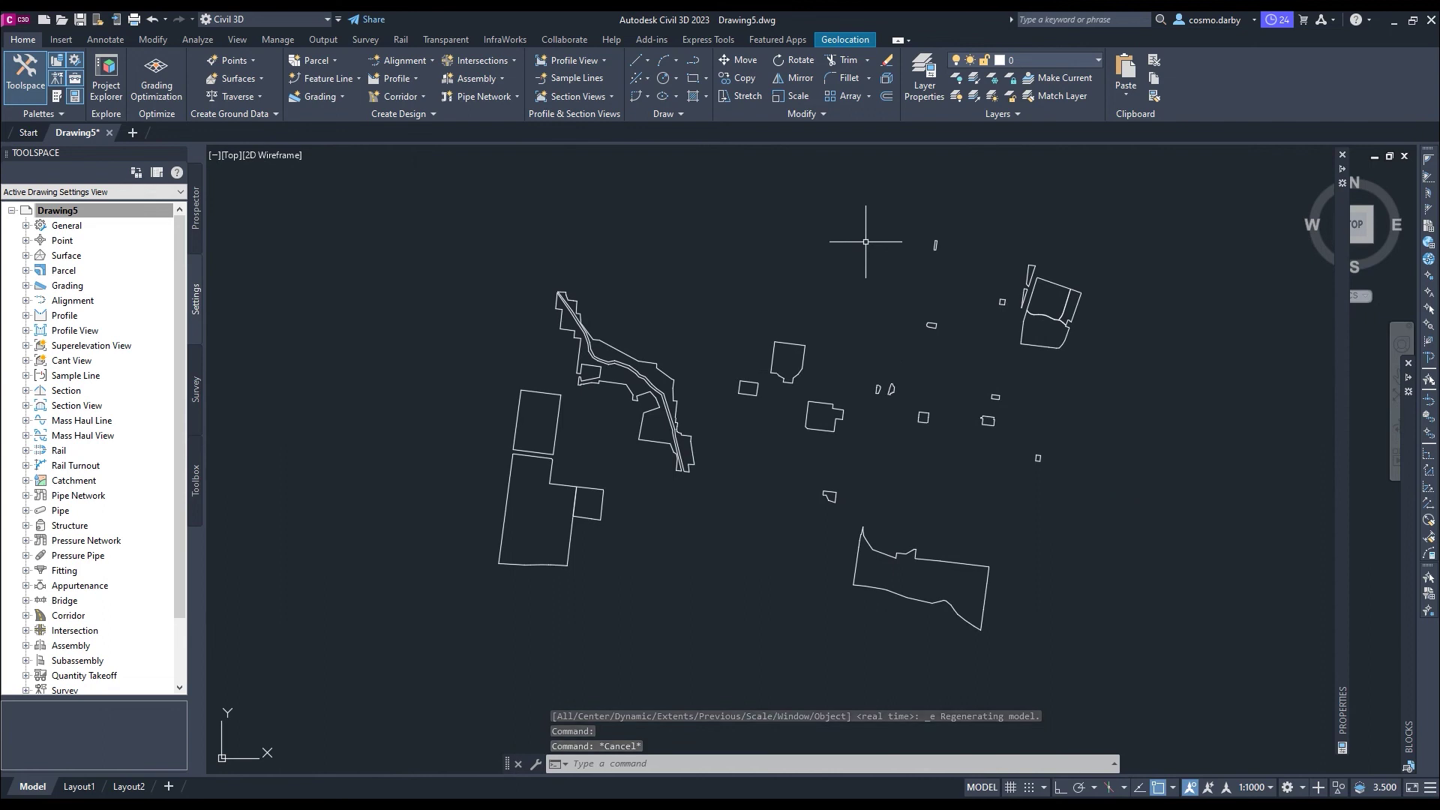
{"action": "scroll", "coordinate": [855, 248], "scroll_direction": "down", "scroll_amount": 3}
{"action": "scroll", "coordinate": [750, 376], "scroll_direction": "down", "scroll_amount": 1}
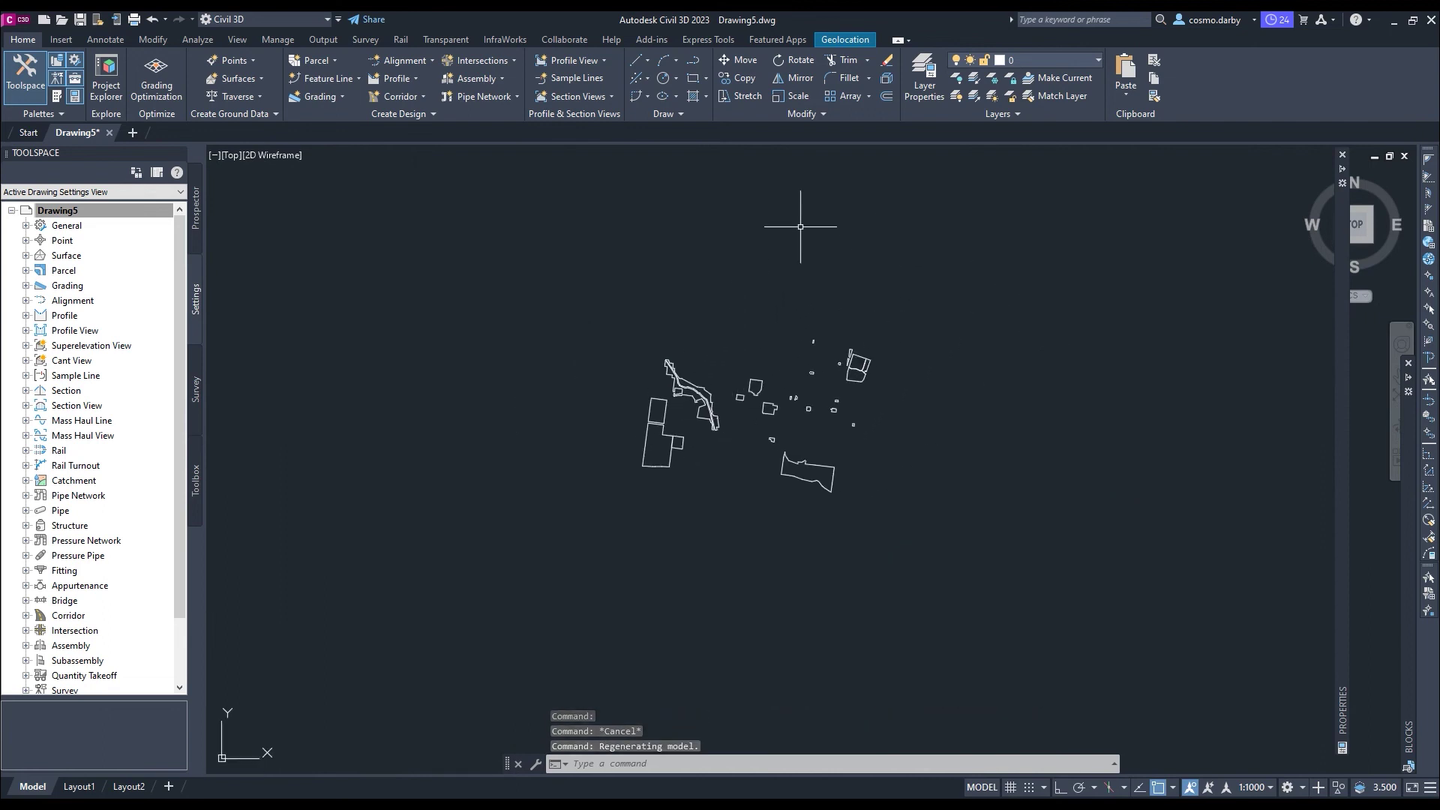
{"action": "scroll", "coordinate": [810, 339], "scroll_direction": "up", "scroll_amount": 1}
{"action": "scroll", "coordinate": [810, 340], "scroll_direction": "down", "scroll_amount": 1}
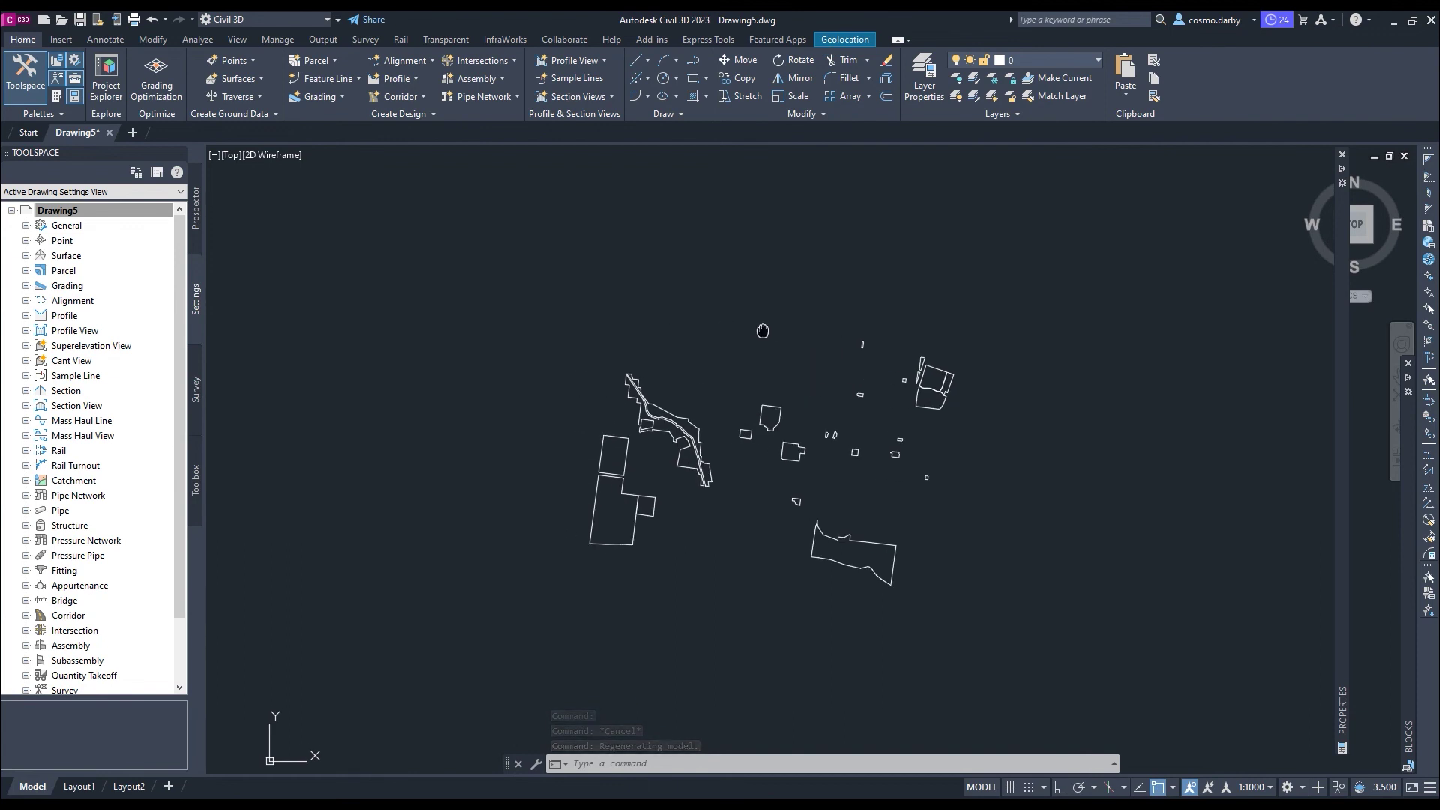
{"action": "scroll", "coordinate": [787, 347], "scroll_direction": "up", "scroll_amount": 3}
{"action": "scroll", "coordinate": [787, 347], "scroll_direction": "down", "scroll_amount": 3}
{"action": "scroll", "coordinate": [809, 379], "scroll_direction": "down", "scroll_amount": 1}
{"action": "scroll", "coordinate": [810, 379], "scroll_direction": "up", "scroll_amount": 1}
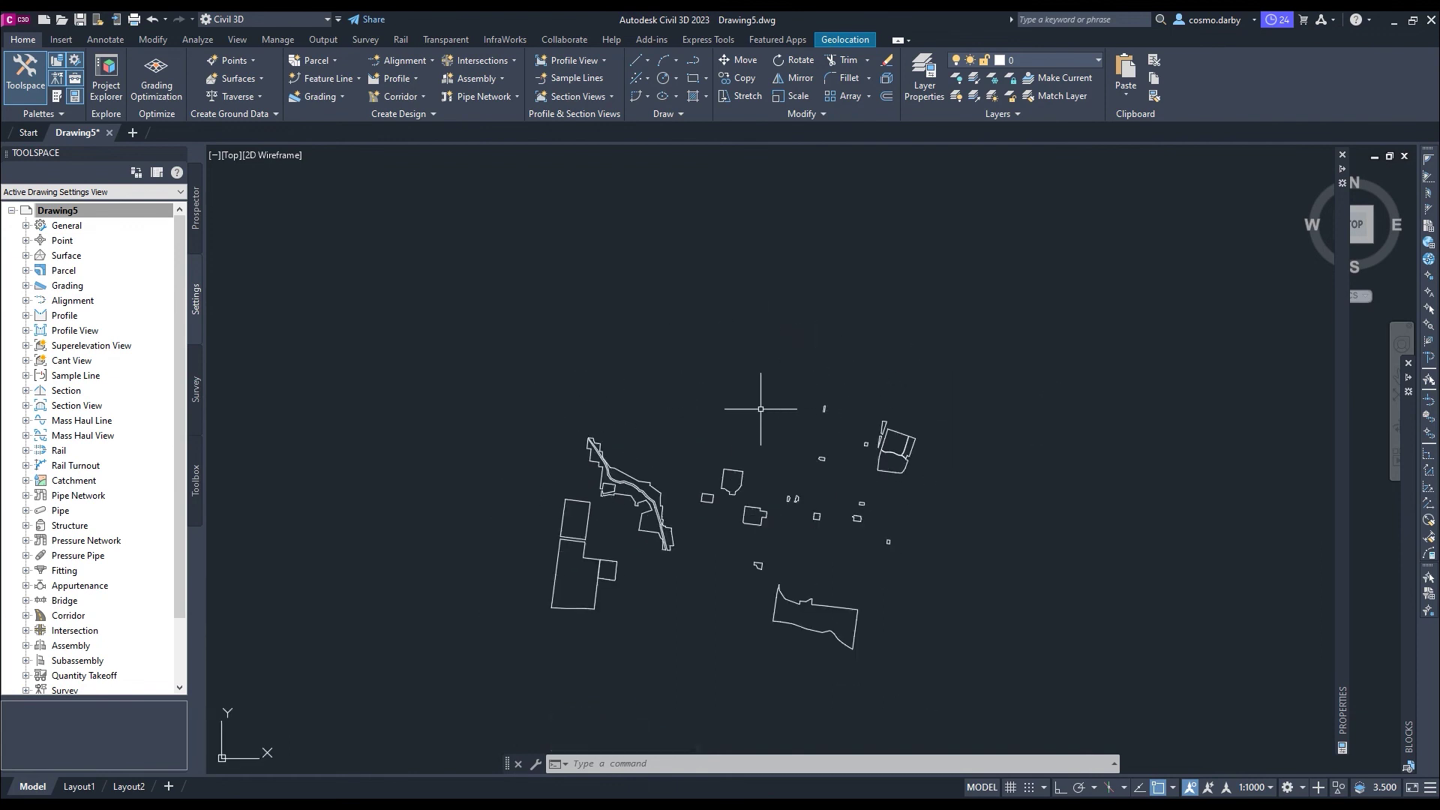
{"action": "left_click_drag", "start_coordinate": [758, 412], "coordinate": [823, 353]}
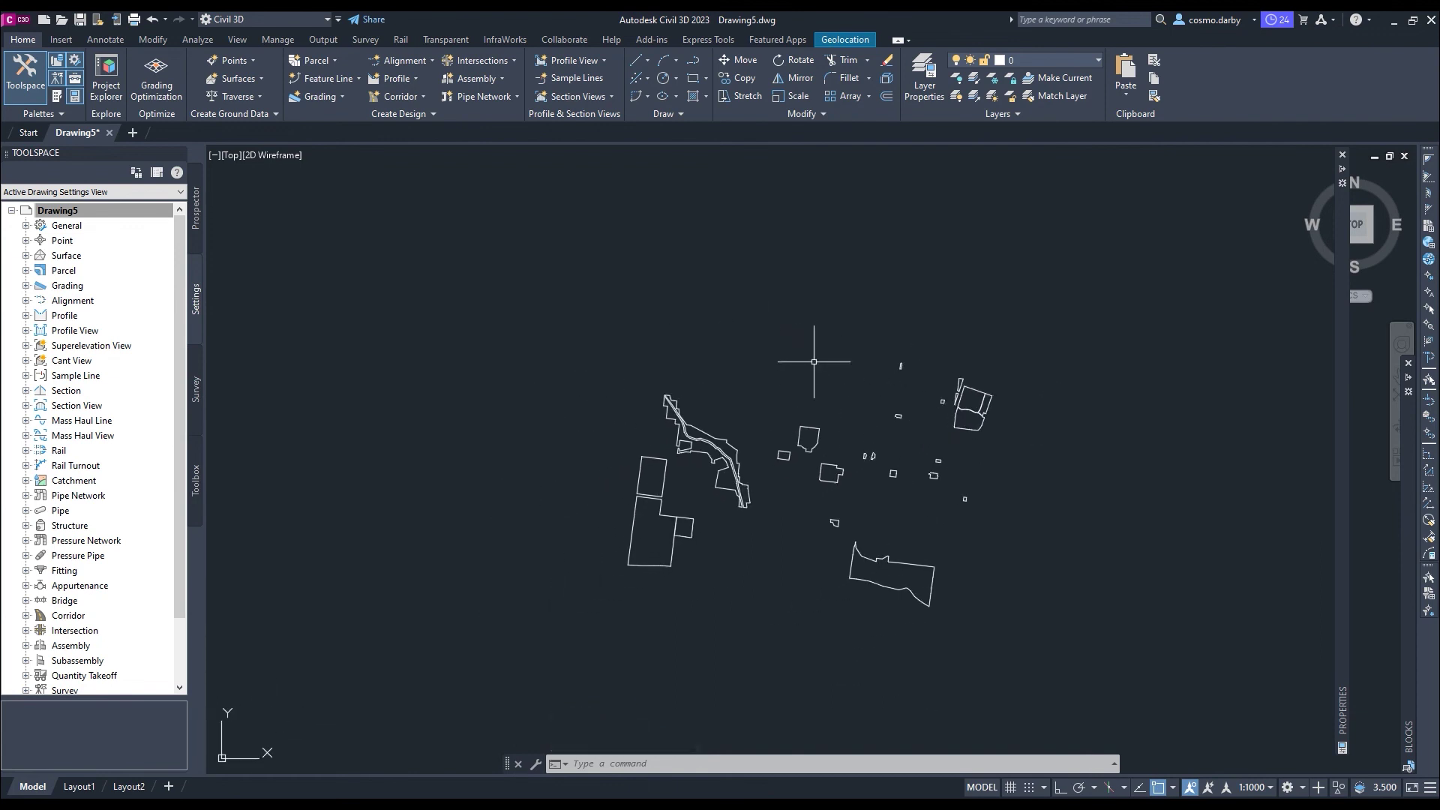
- Turn on Map Aerial imagery beneath the drawing from the Geolocation tools
{"action": "left_click", "coordinate": [841, 42]}
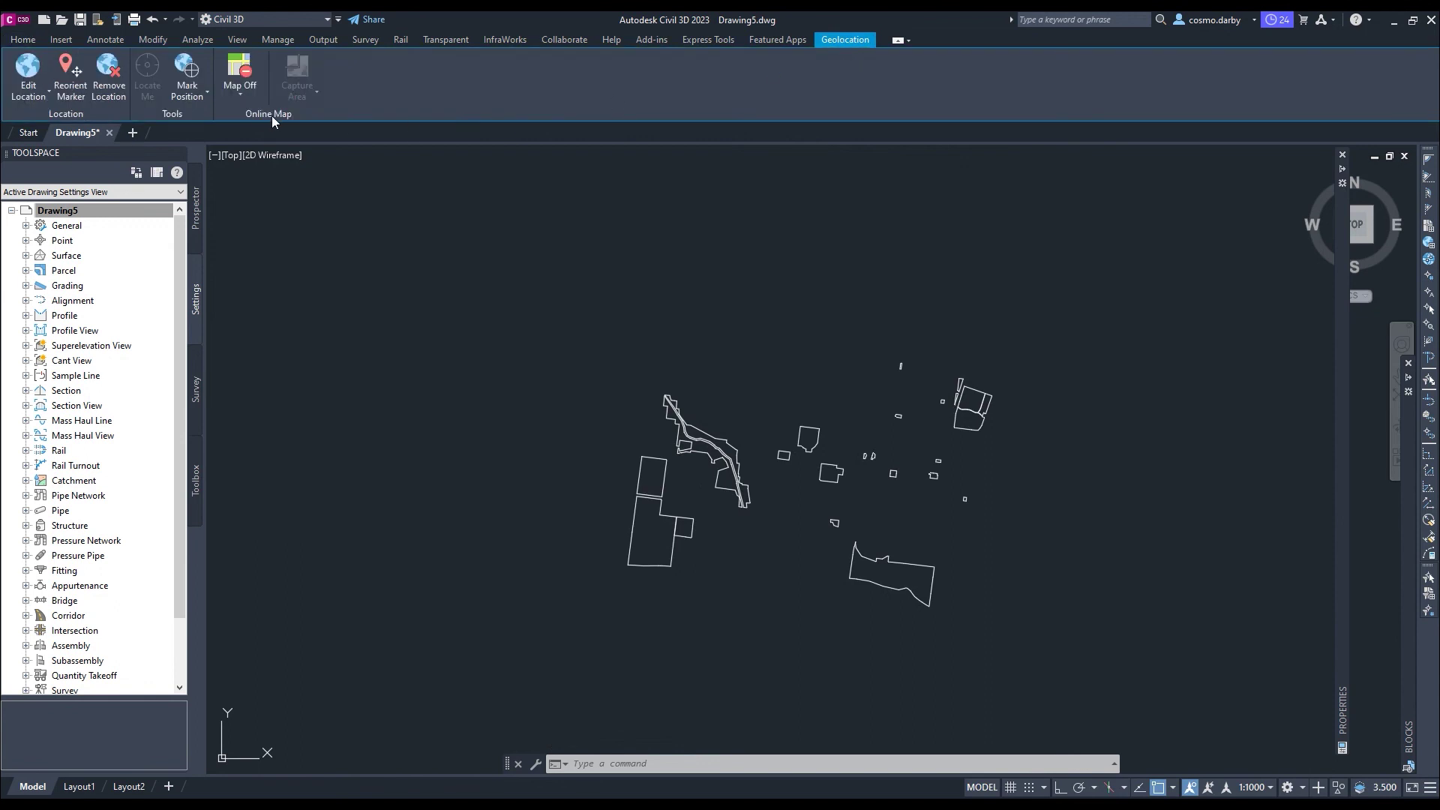
{"action": "left_click", "coordinate": [240, 91]}
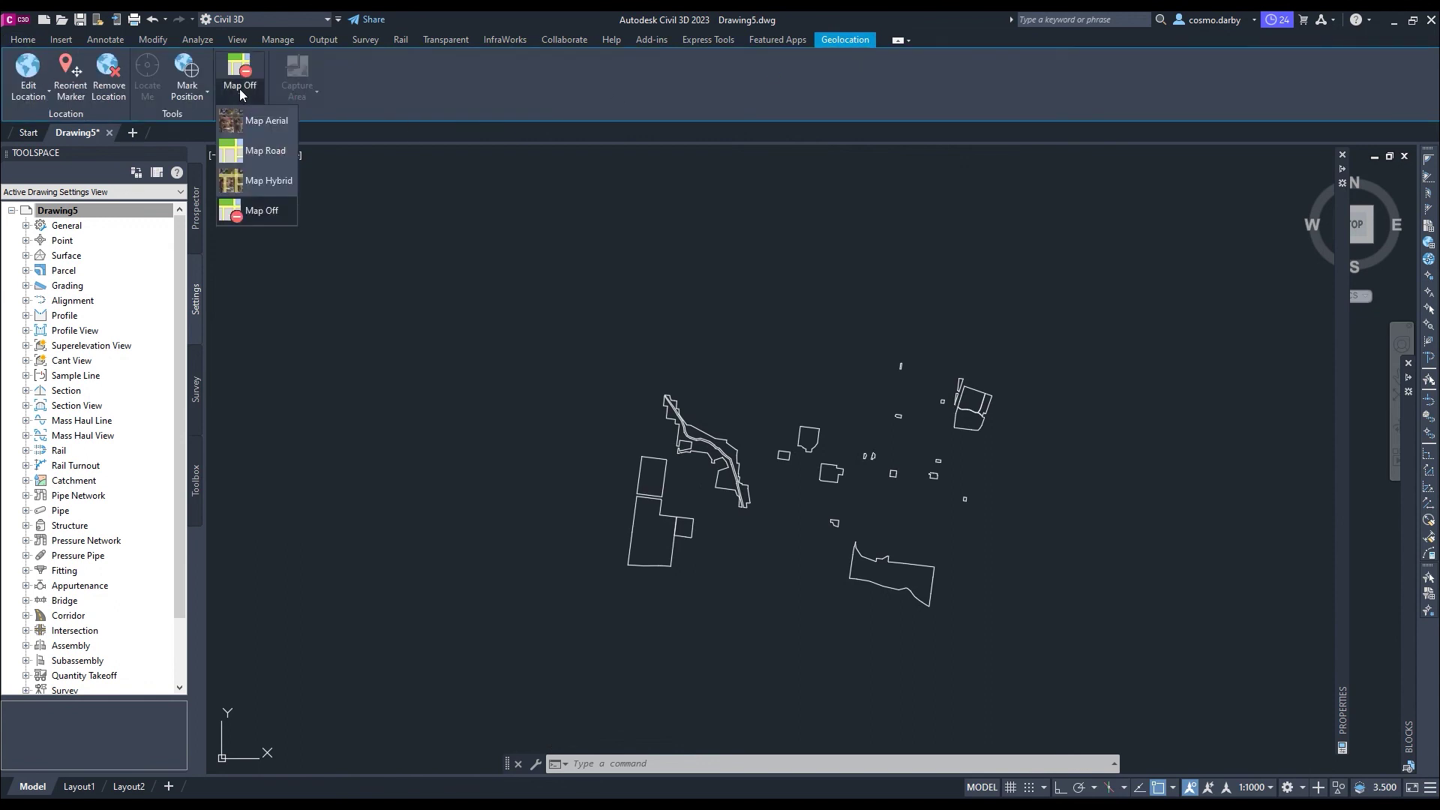
{"action": "left_click", "coordinate": [263, 126]}
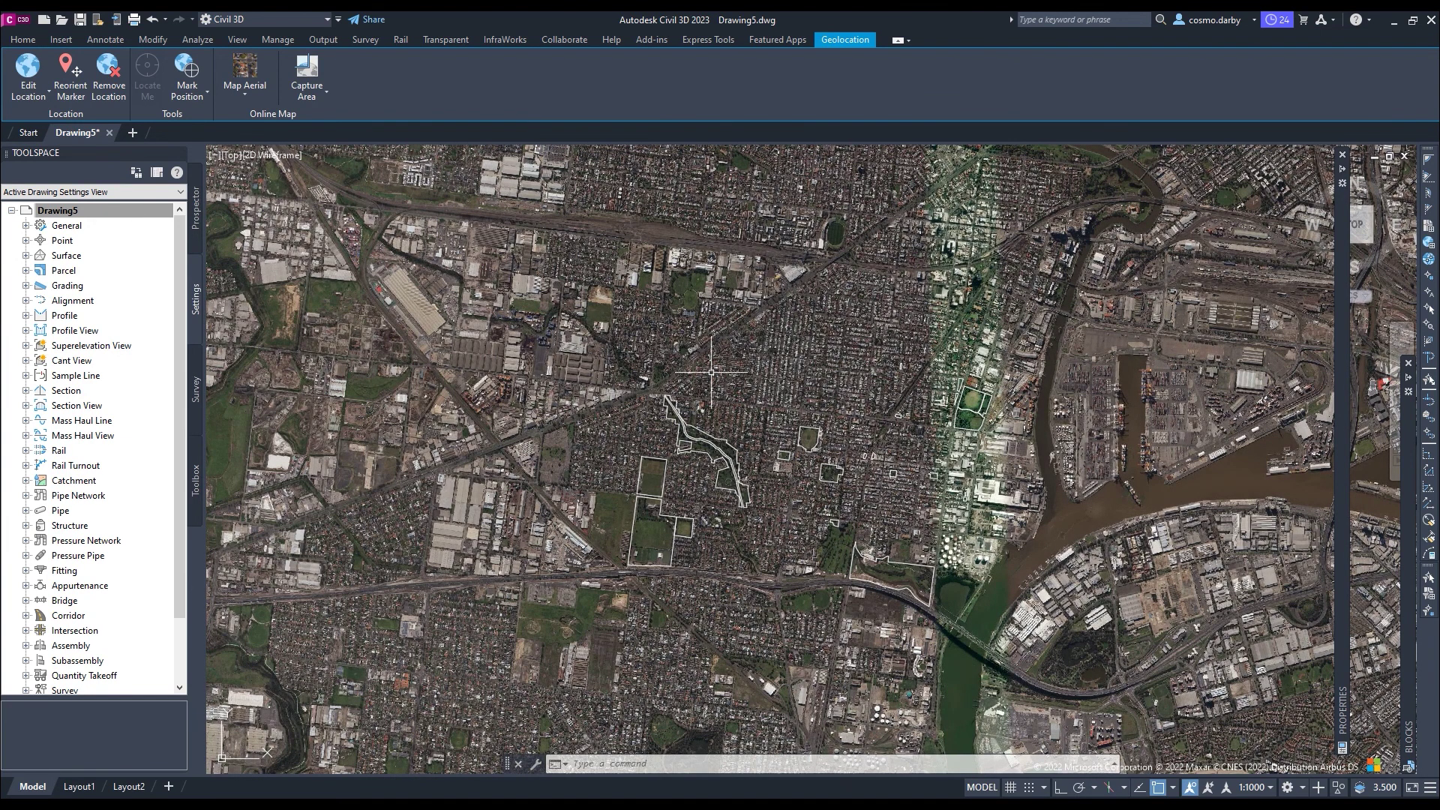
- Zoom and pan over the aerial imagery to check the outlines line up with the parks
{"action": "scroll", "coordinate": [653, 441], "scroll_direction": "up", "scroll_amount": 6}
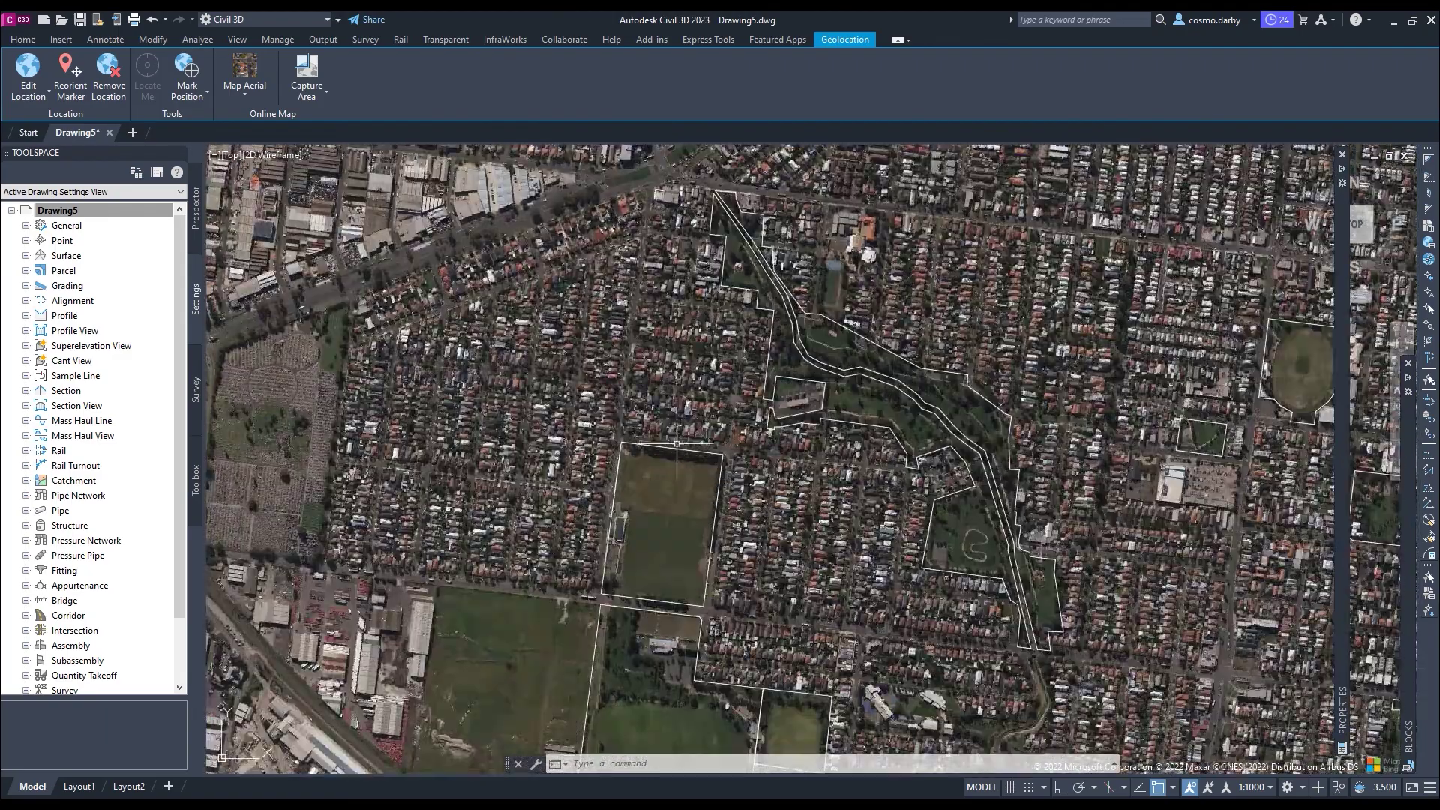
{"action": "scroll", "coordinate": [750, 424], "scroll_direction": "down", "scroll_amount": 3}
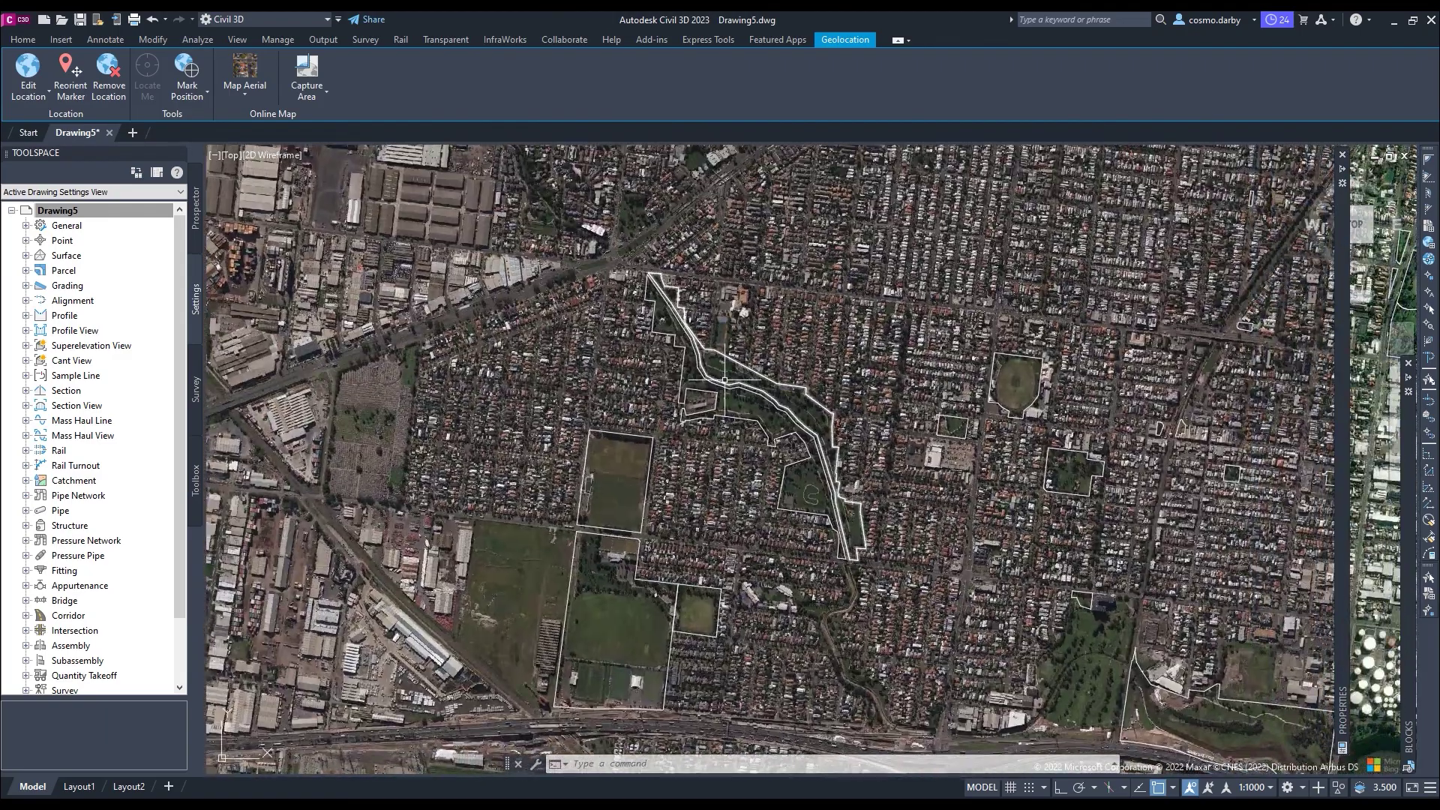
{"action": "scroll", "coordinate": [679, 370], "scroll_direction": "up", "scroll_amount": 3}
{"action": "left_click_drag", "start_coordinate": [998, 458], "coordinate": [763, 406]}
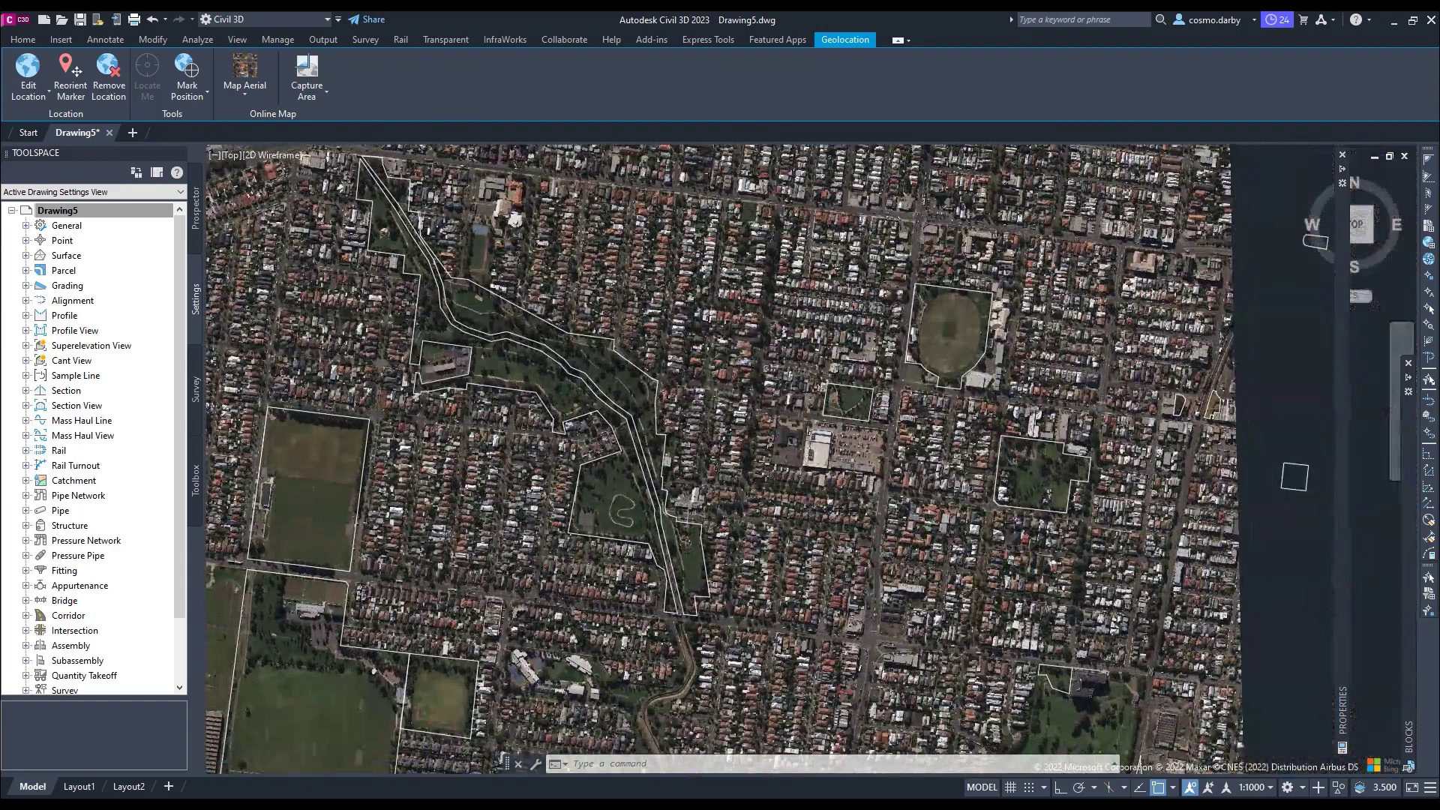
{"action": "left_click_drag", "start_coordinate": [1011, 444], "coordinate": [954, 309]}
{"action": "scroll", "coordinate": [953, 310], "scroll_direction": "down", "scroll_amount": 3}
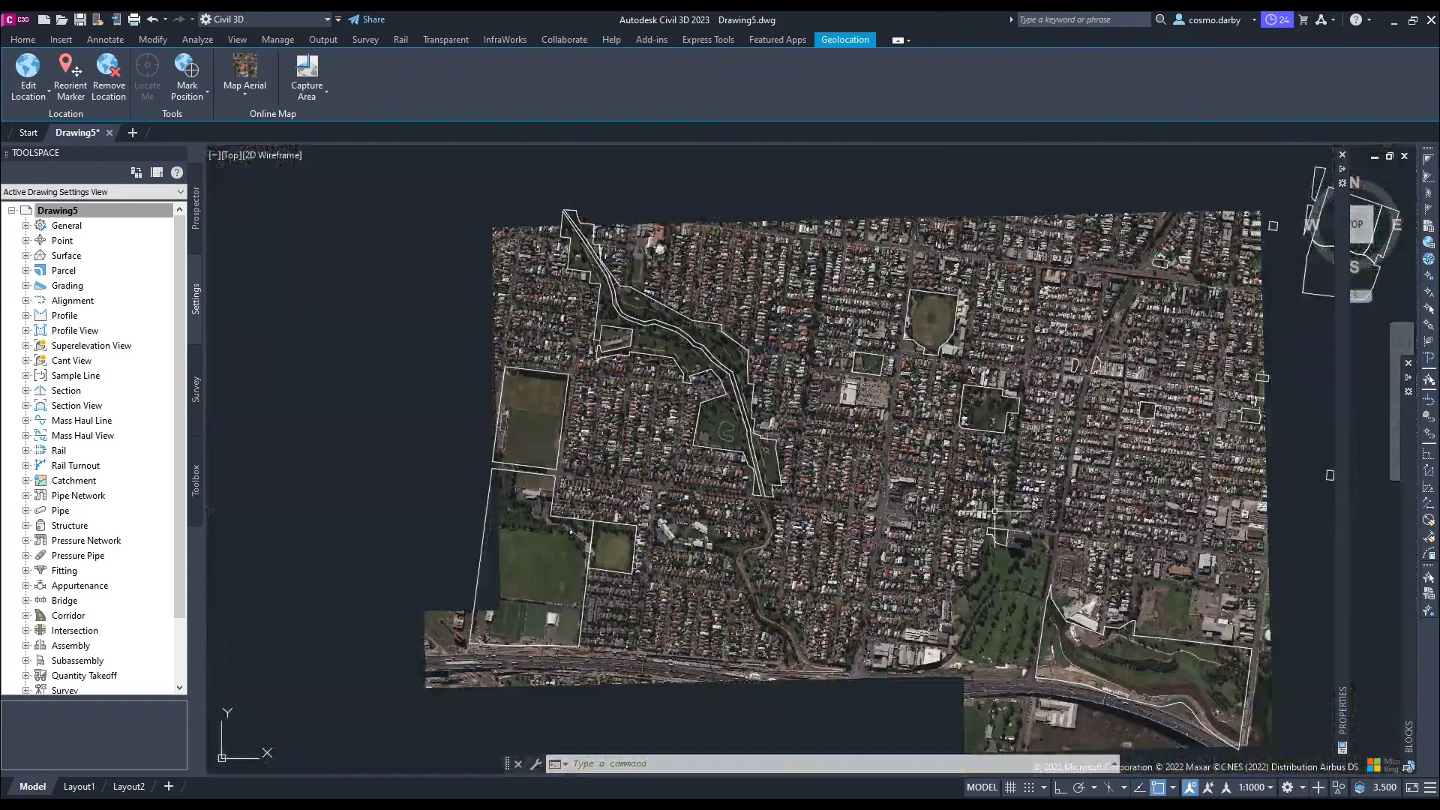